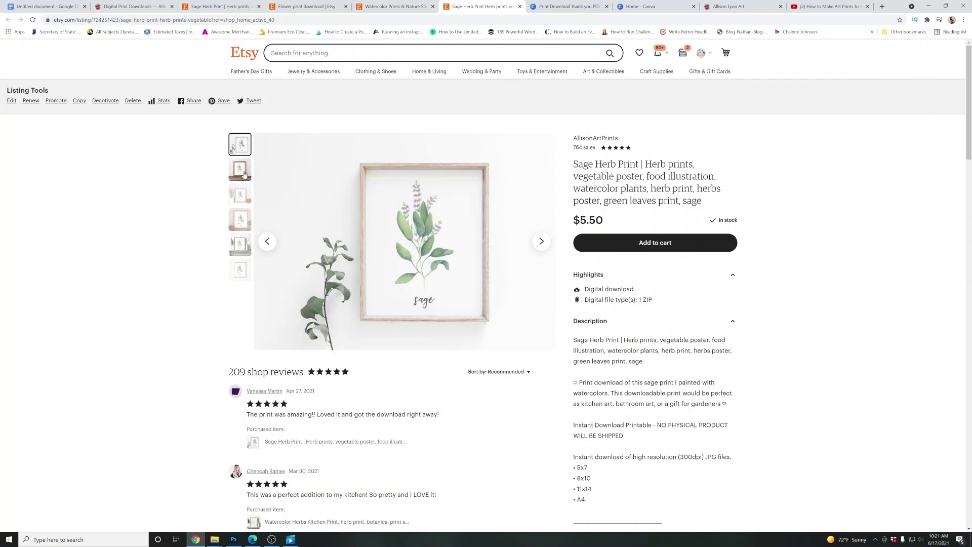
Look through the sage herb print listing's mockup photos, ending on the first framed image
left_click(239, 245)
left_click(241, 274)
left_click(240, 244)
left_click(238, 223)
left_click(234, 146)
Switch to the folder of basil print files and examine the 5x7, 8x10, 11x14 and A4 versions in RGB and CMYK
key("alt+Tab")
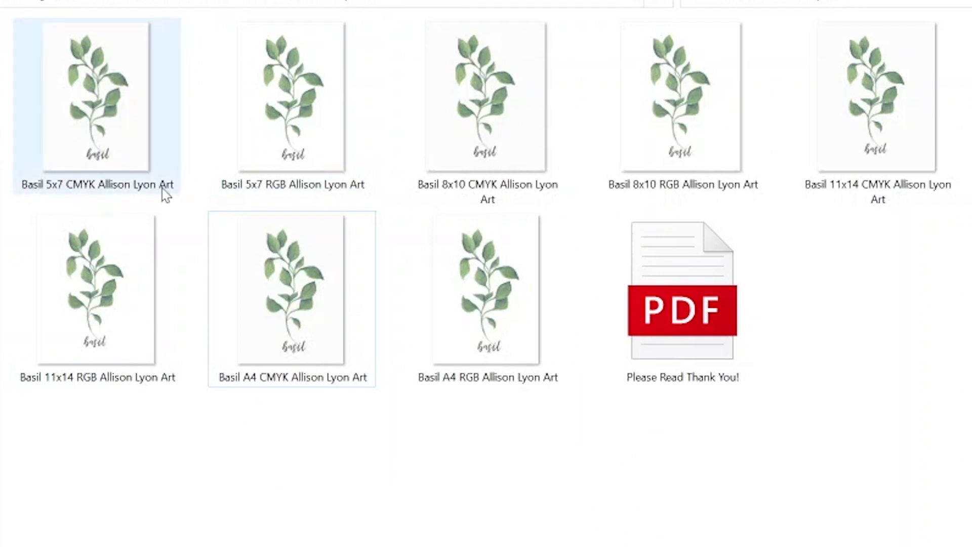
mouse_move(322, 192)
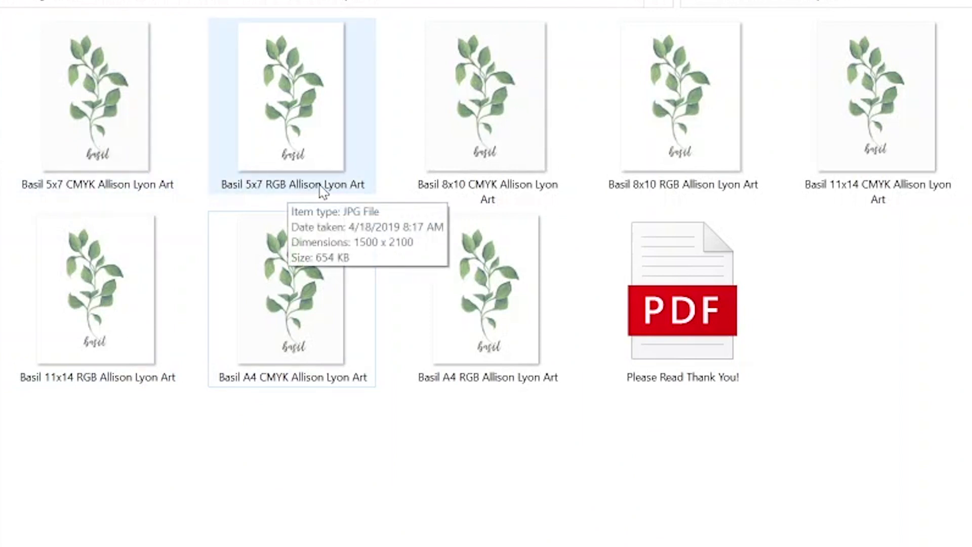
mouse_move(567, 107)
mouse_move(155, 364)
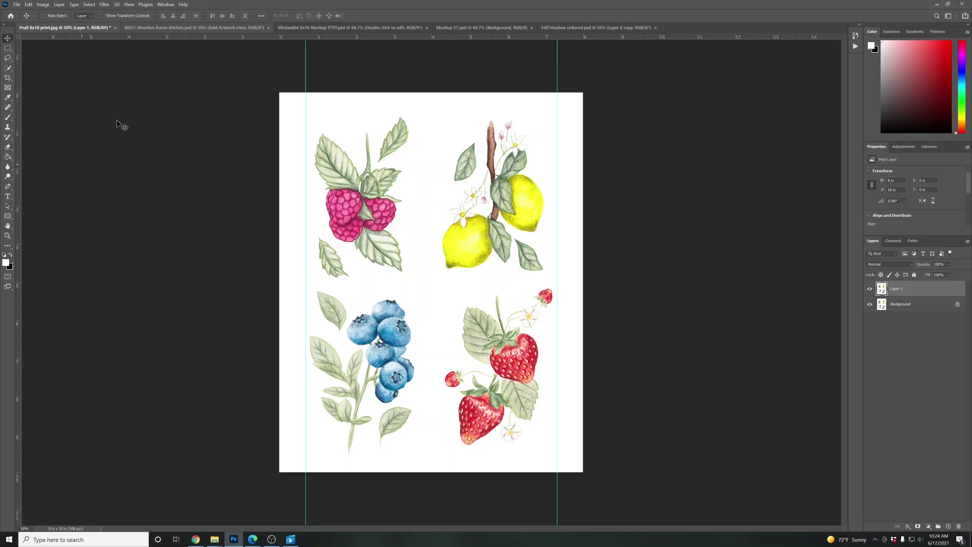
In Photoshop, set the crop ratio to 5:7 and preview it on the 8x10 fruit print without applying the crop
left_click(11, 80)
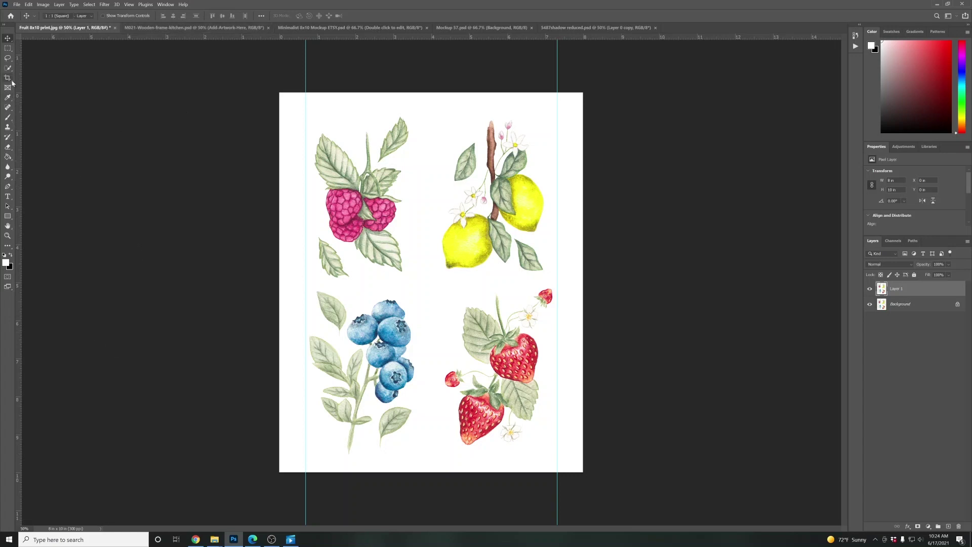
left_click(69, 16)
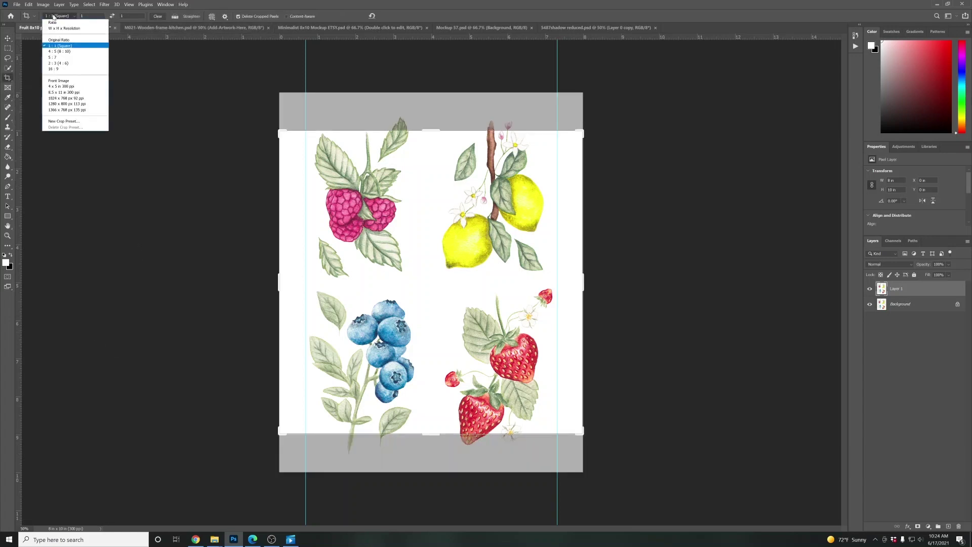
left_click(52, 58)
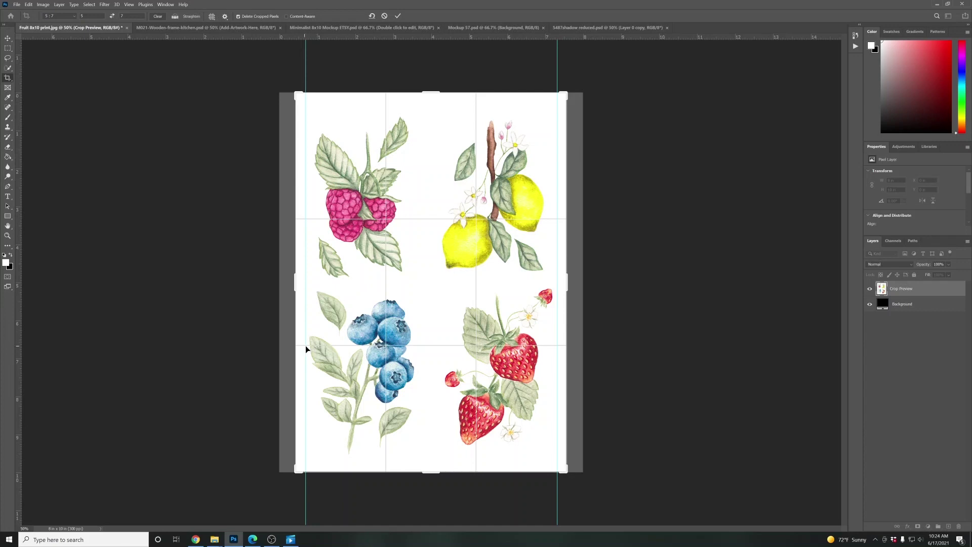
key("v")
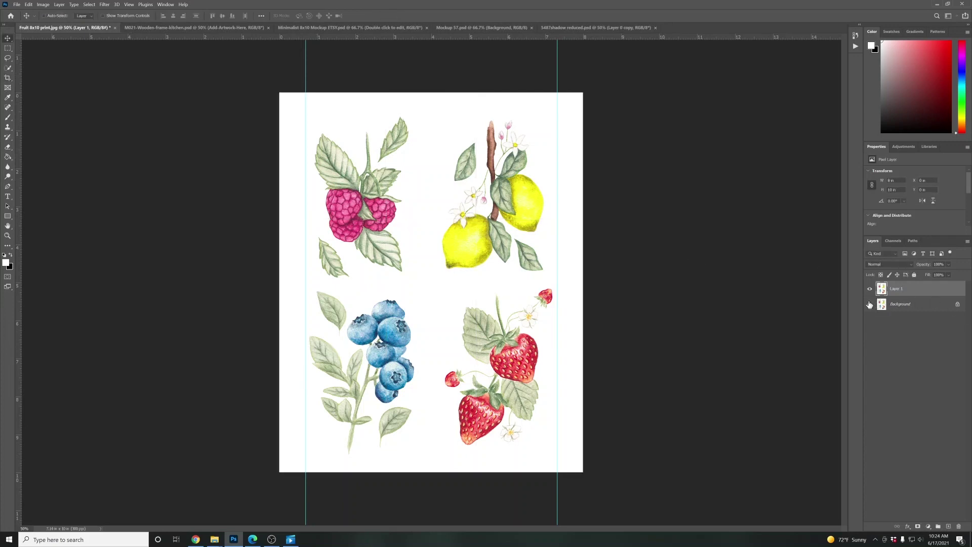
Duplicate Layer 1 of the fruit print and hide the original Layer 1 and the Background layer
key("ctrl+j")
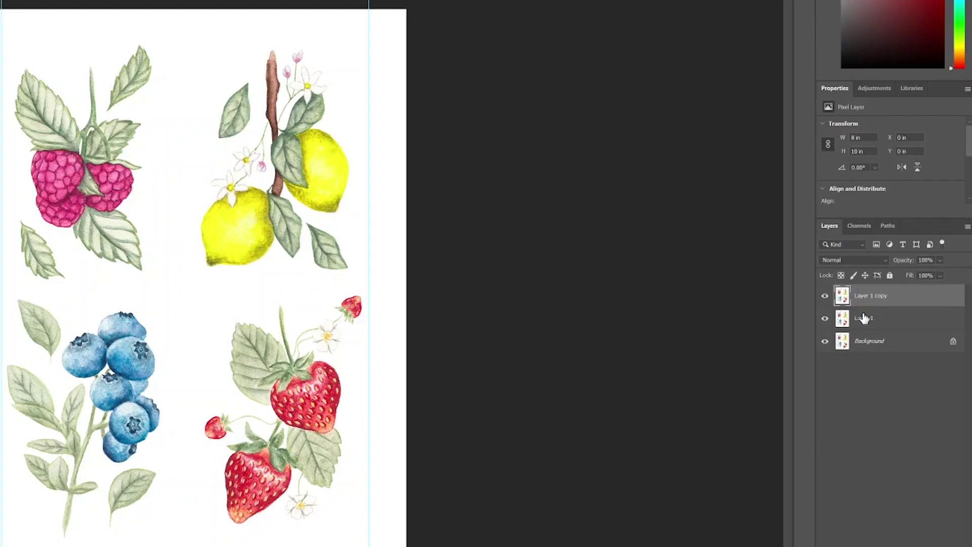
left_click(825, 318)
left_click(825, 342)
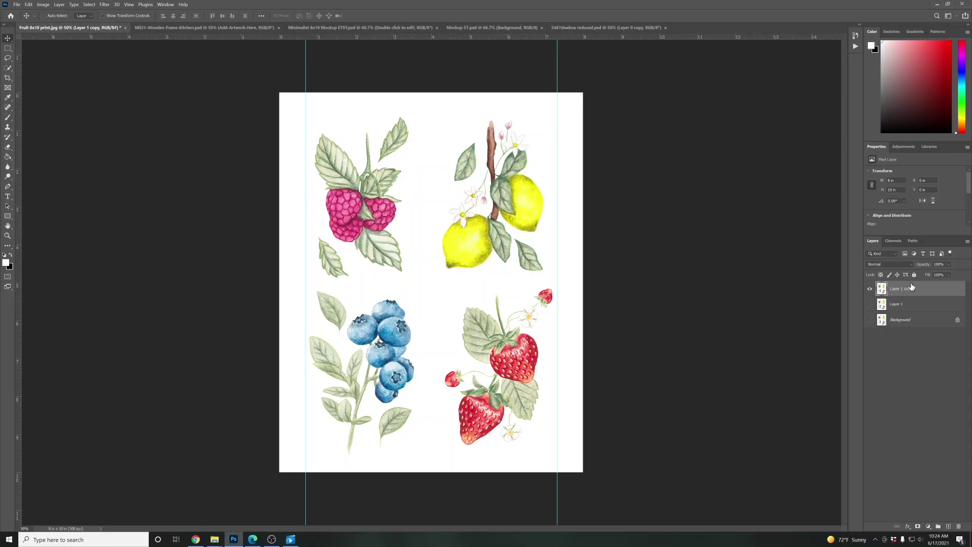
Scale the duplicated fruit artwork down proportionally to about 94% and center it on the canvas
key("ctrl+t")
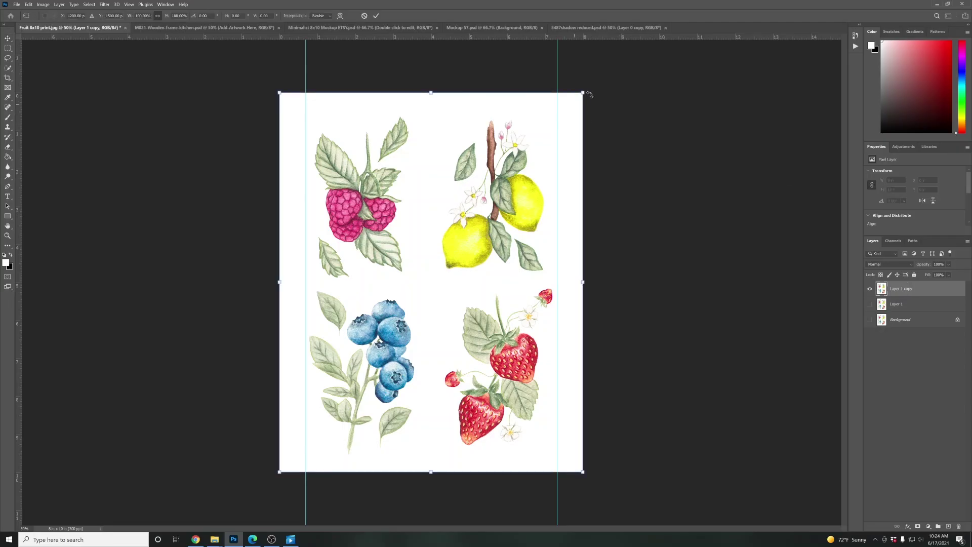
left_click_drag(582, 93, 564, 116)
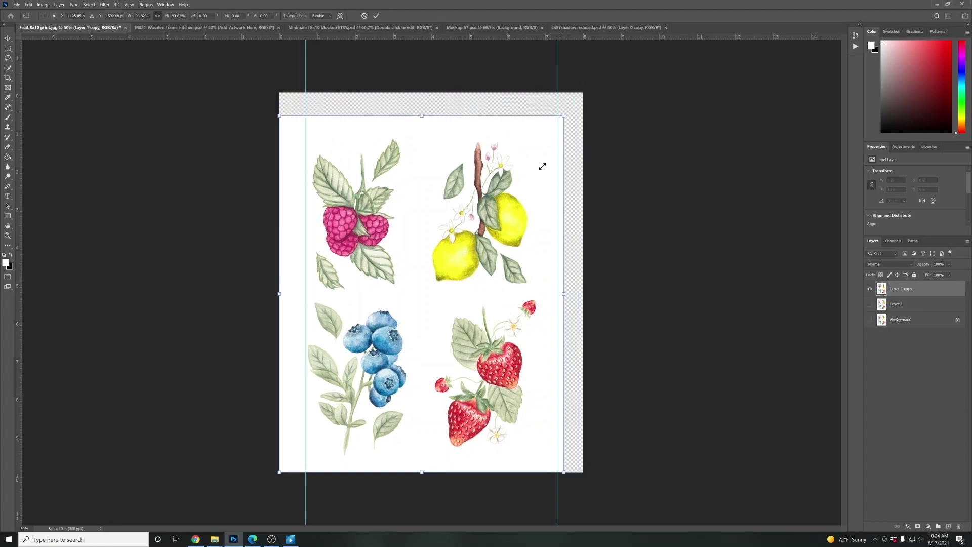
left_click_drag(527, 176, 514, 205)
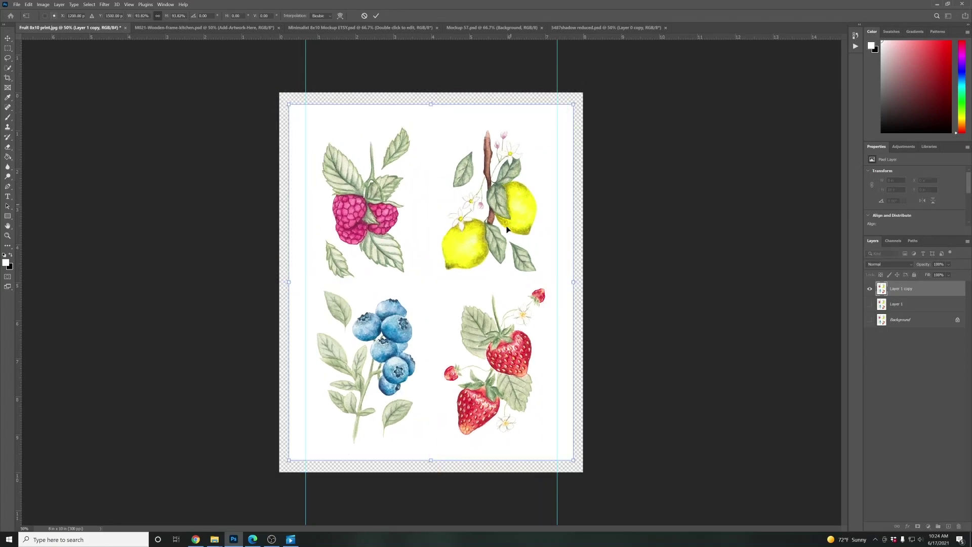
key("Return")
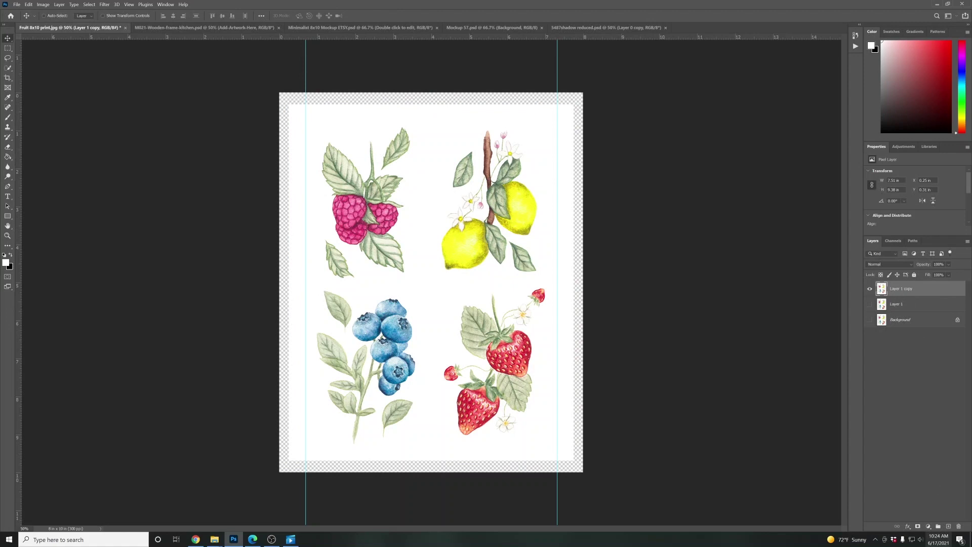
Fill a new layer beneath the scaled artwork with white and crop the canvas to the 5:7 ratio
left_click(948, 527)
left_click_drag(898, 289, 906, 317)
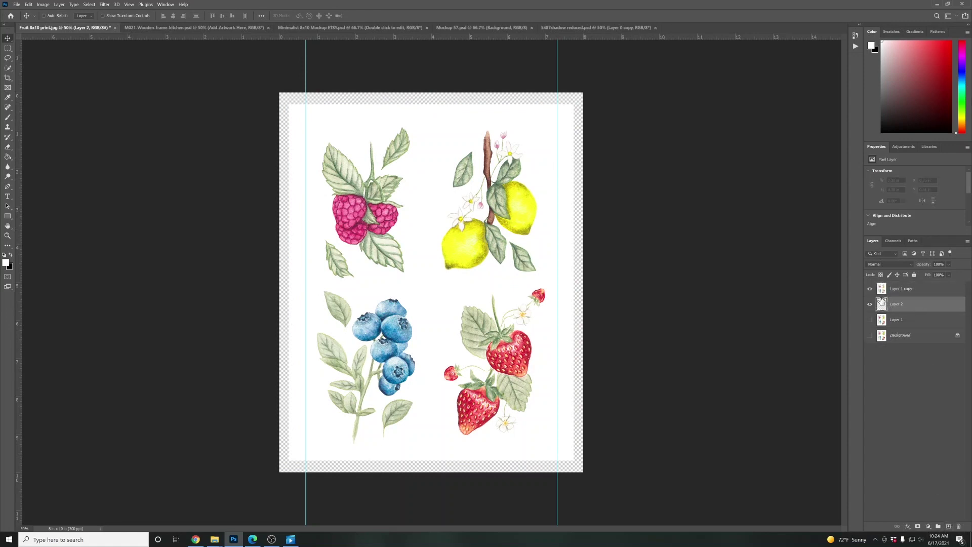
key("g")
left_click(318, 98)
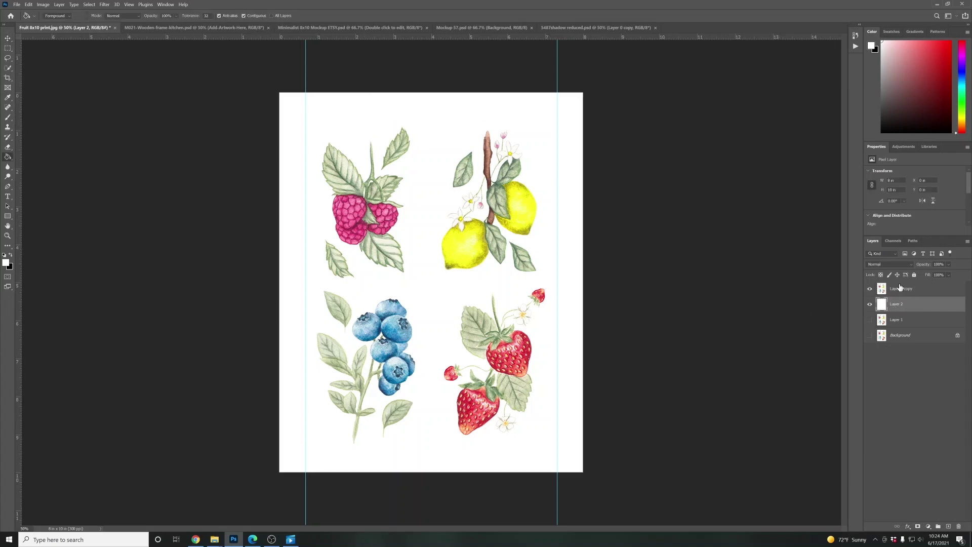
left_click(5, 79)
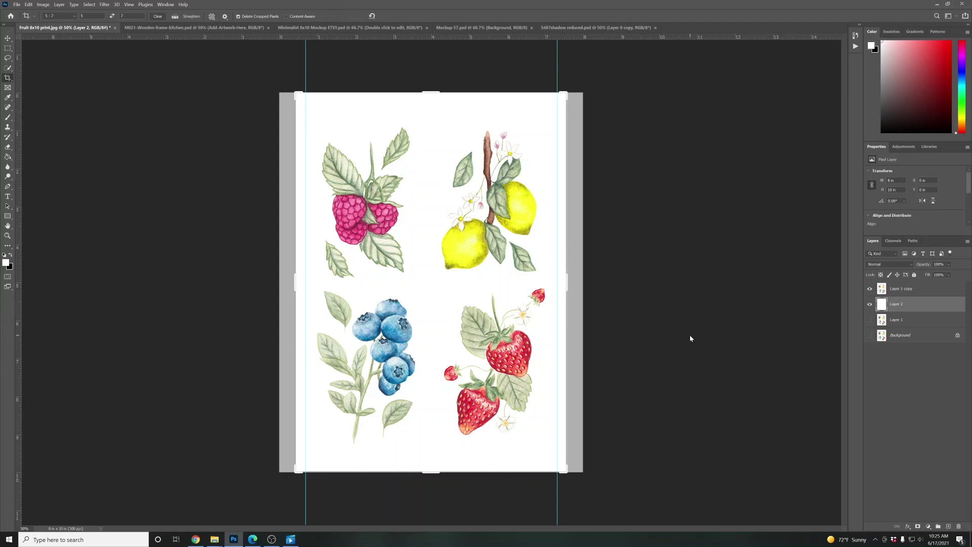
key("Return")
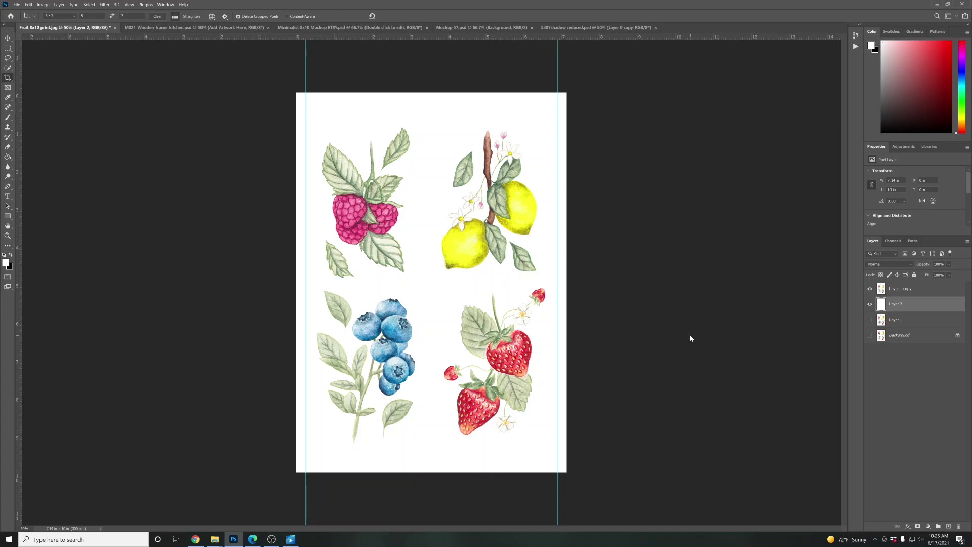
Save the cropped print as a JPEG named Fruit 5x7 print RGB in the Fruit folder, accepting the JPEG options
key("ctrl+shift+s")
left_click(70, 182)
left_click_drag(176, 354, 116, 354)
type("5x")
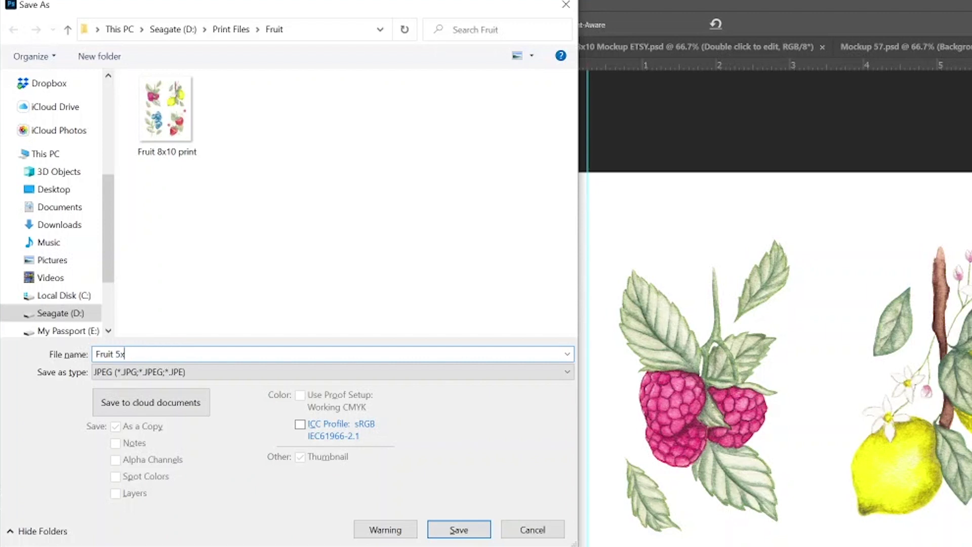
type("7 print RGB")
left_click(462, 530)
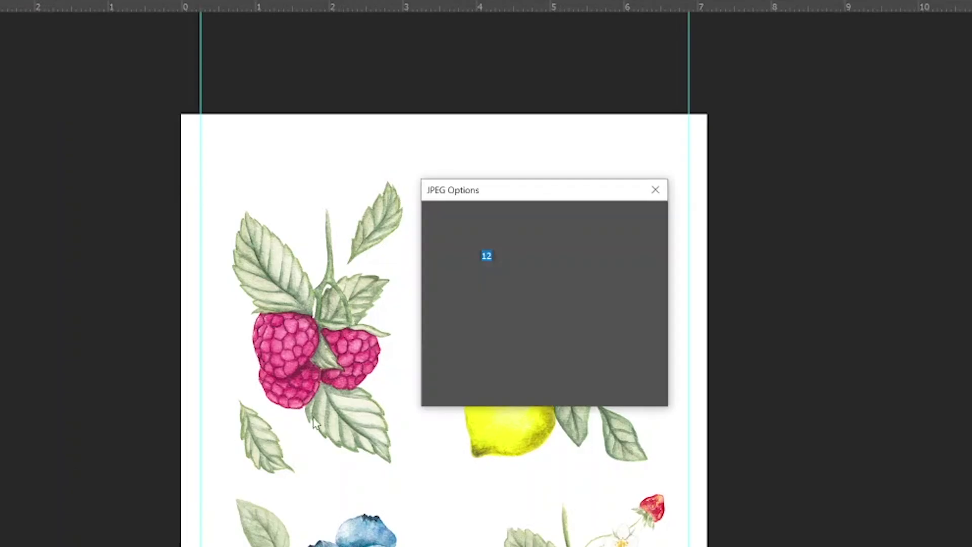
left_click(631, 223)
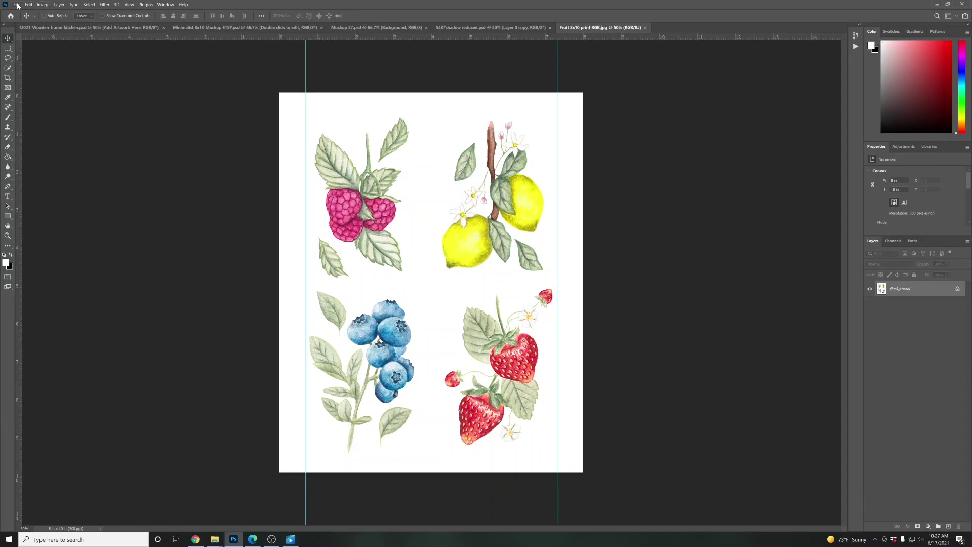
Create a new blank document measuring 11 x 14 inches at 300 pixels per inch in RGB color
left_click(18, 5)
left_click(24, 13)
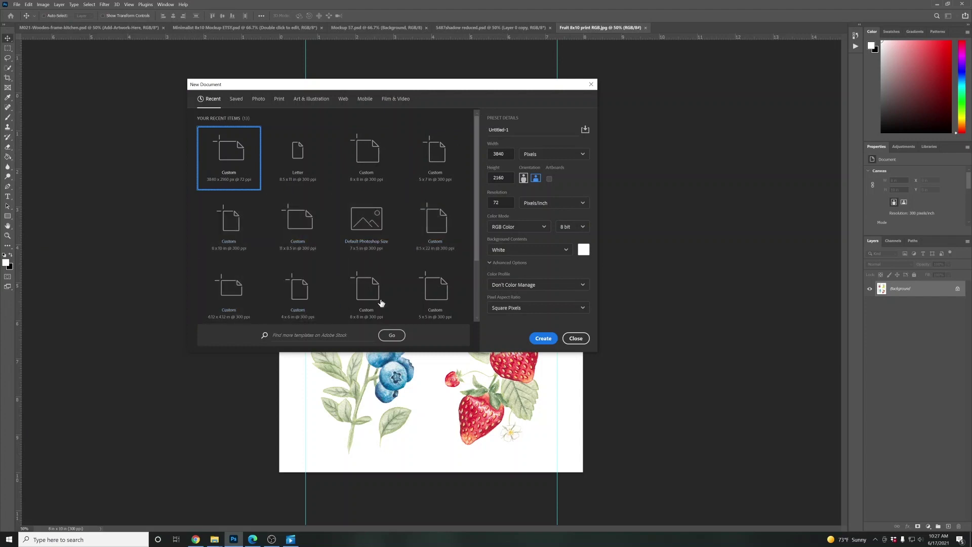
scroll(423, 282, "down", 1)
scroll(329, 253, "up", 1)
left_click(562, 153)
left_click(546, 181)
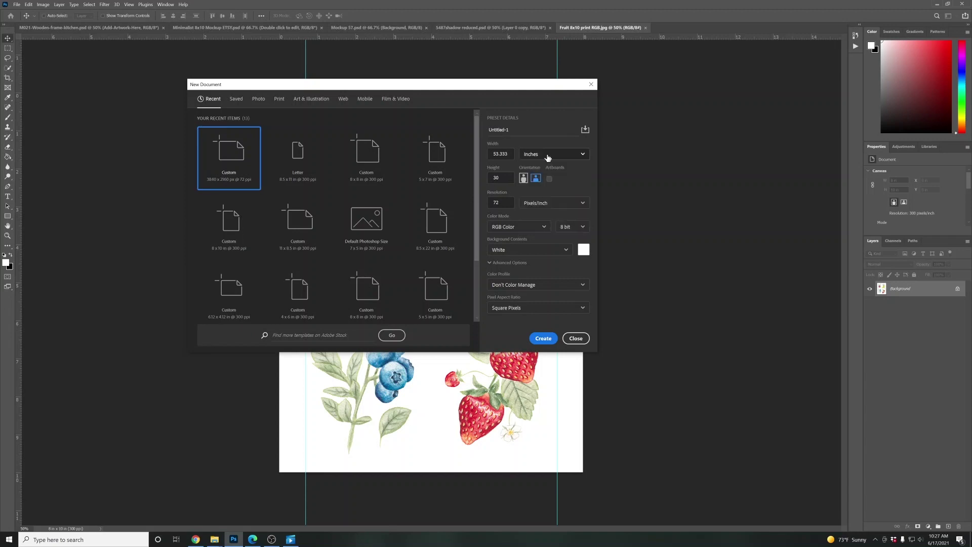
double_click(502, 154)
type("11")
key("Tab")
key("Tab")
left_click(544, 338)
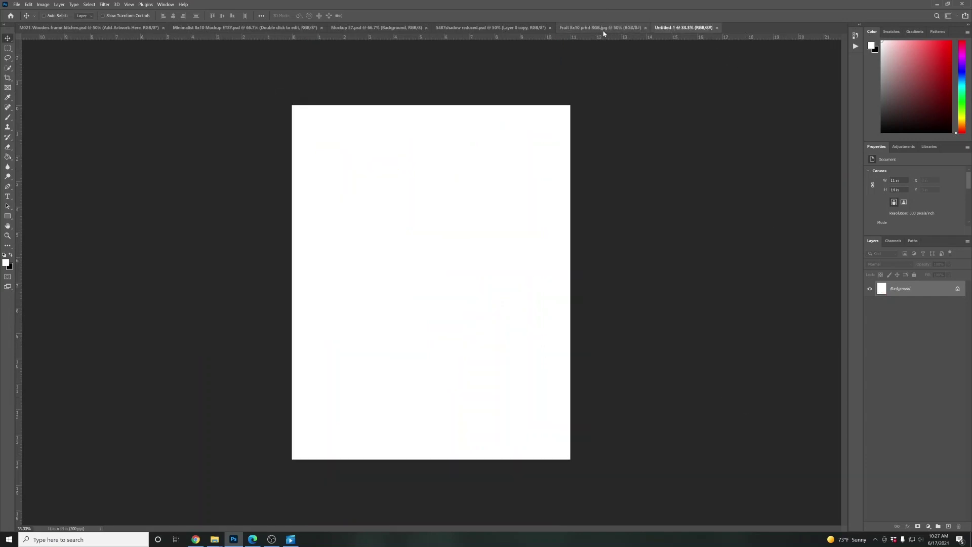
Copy the fruit artwork from the 8x10 RGB print into the new 11 x 14 inch document
left_click_drag(582, 27, 564, 65)
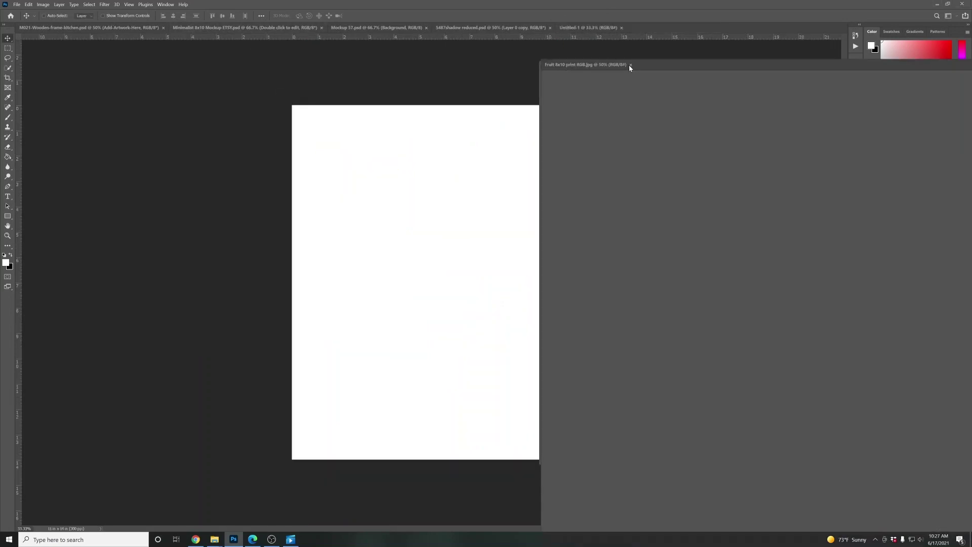
left_click_drag(671, 70, 483, 179)
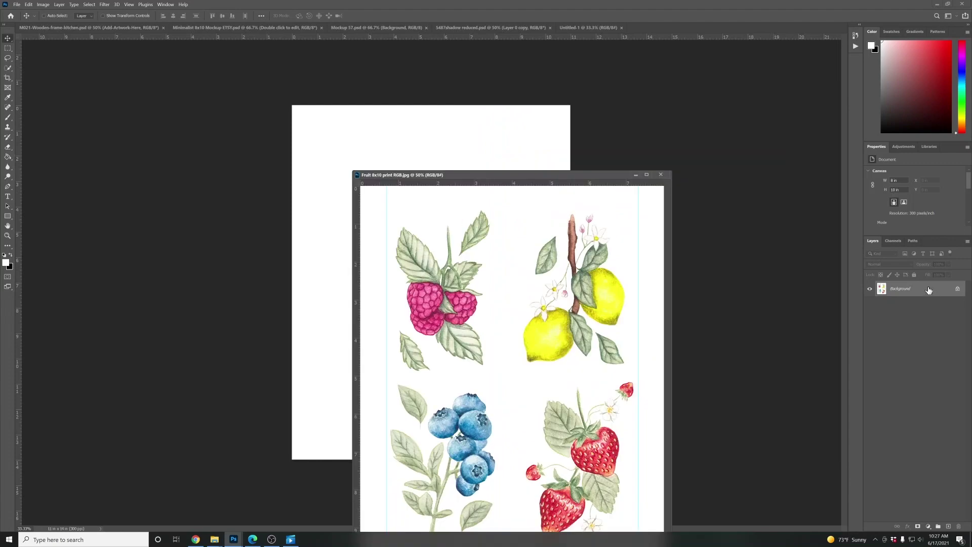
left_click_drag(929, 289, 501, 136)
left_click_drag(492, 177, 589, 28)
left_click(589, 29)
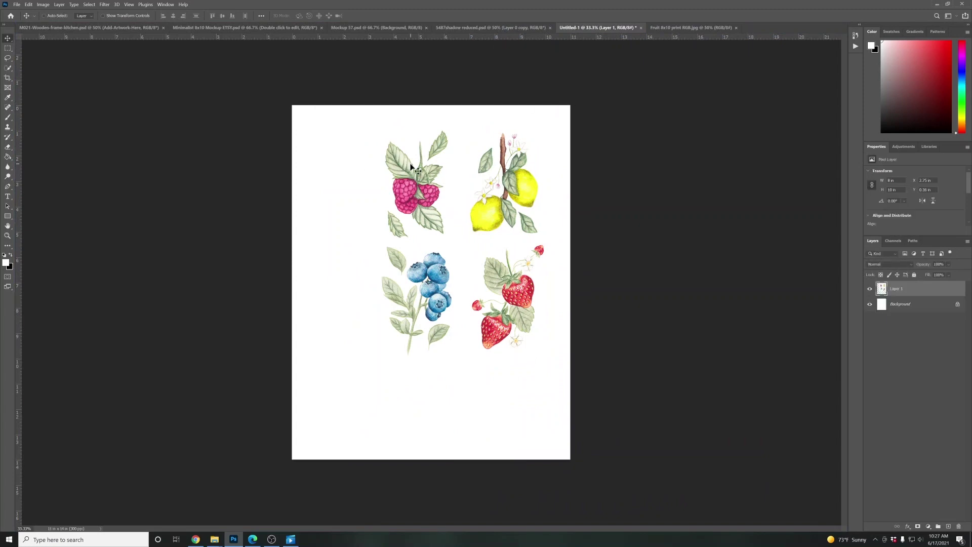
Enlarge the fruit artwork proportionally to about 10.78 x 13.47 inches so it nearly fills the 11 x 14 inch canvas
key("ctrl+t")
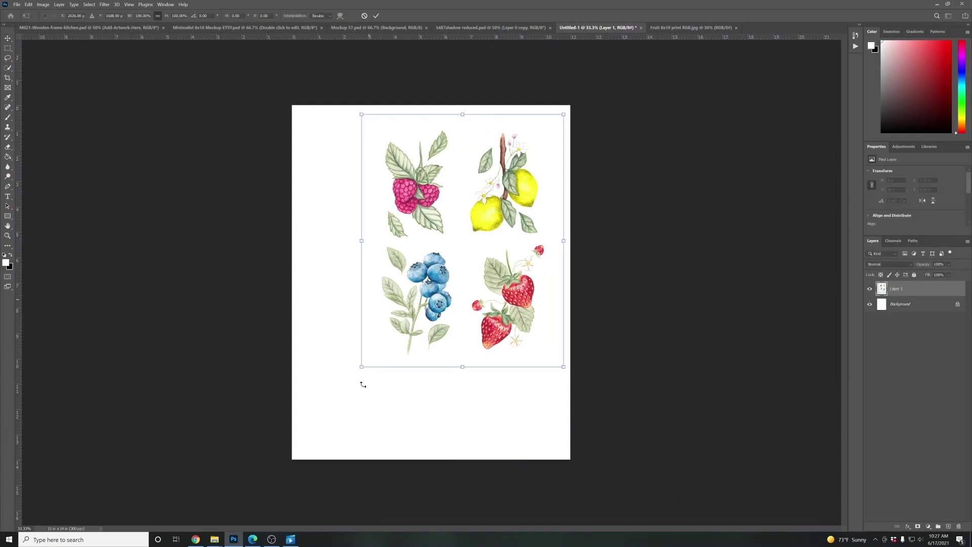
left_click_drag(363, 368, 287, 451)
key("Return")
key("ctrl+plus")
key("ctrl+plus")
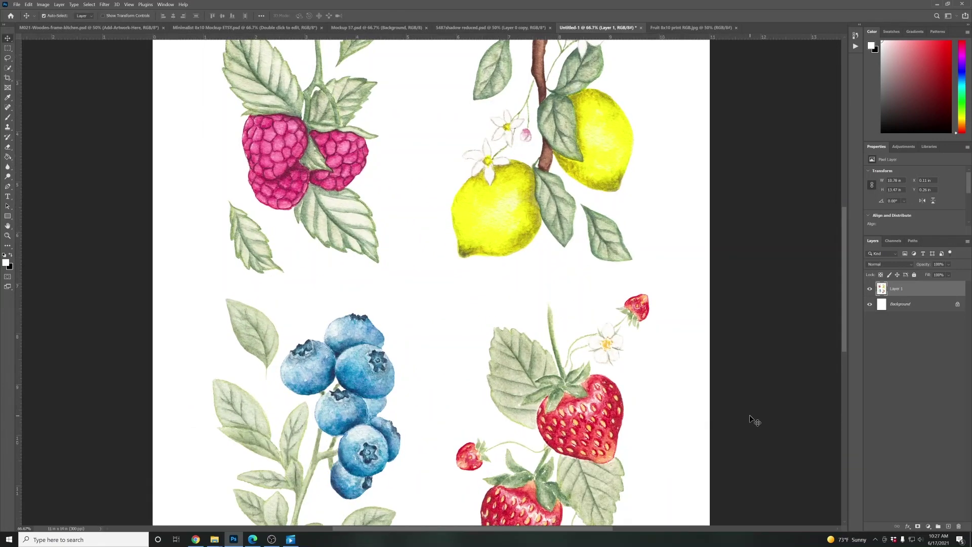
key("ctrl+plus")
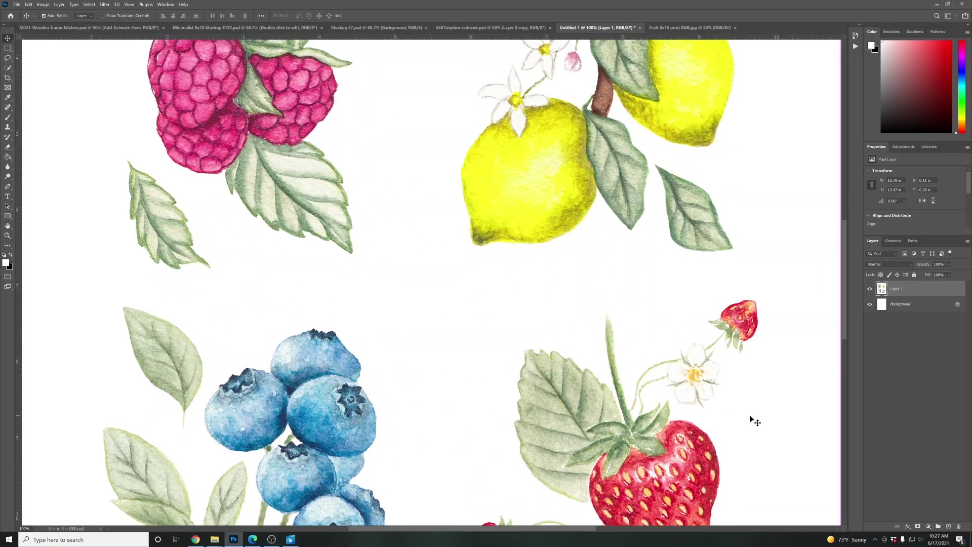
key("ctrl+minus")
key("ctrl+minus")
key("ctrl+minus")
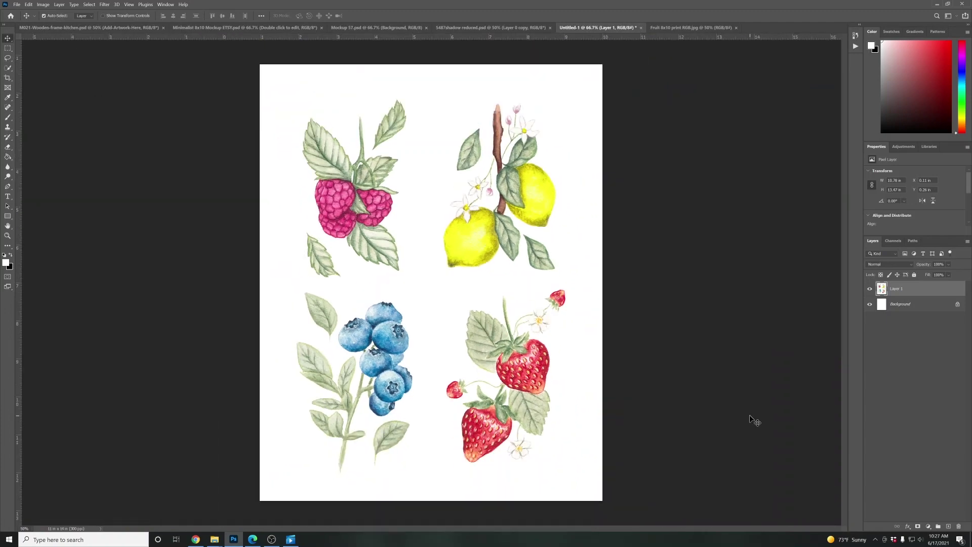
Save the 11 x 14 inch document as a JPEG named Fruit 11x14 print RGB in the Fruit folder, accepting the JPEG options
key("ctrl+shift+s")
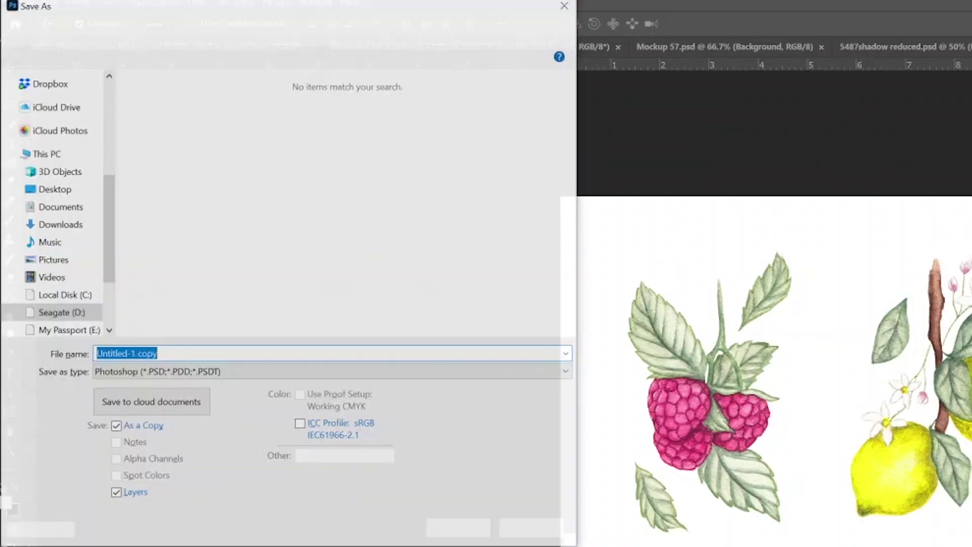
left_click(98, 197)
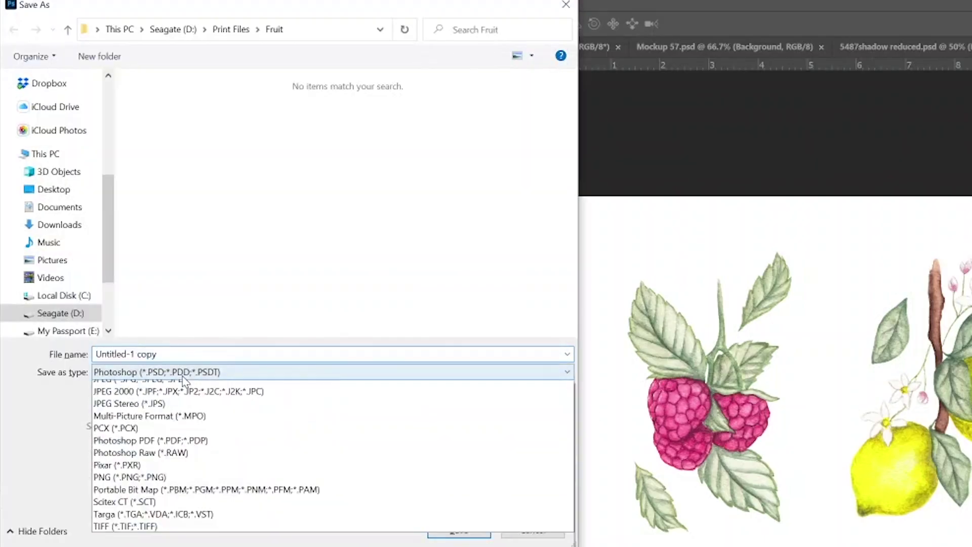
scroll(184, 381, "up", 5)
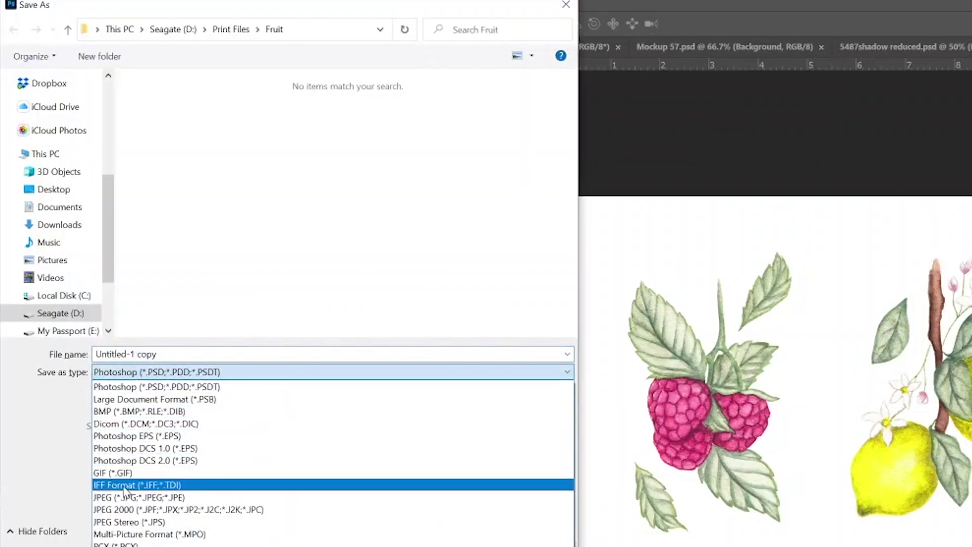
left_click(152, 508)
left_click(256, 122)
double_click(124, 354)
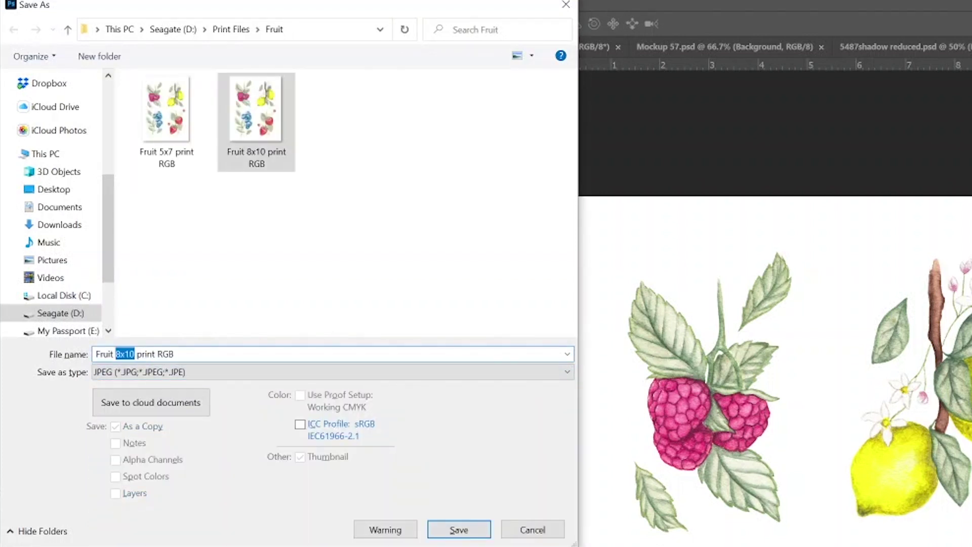
type("11x15")
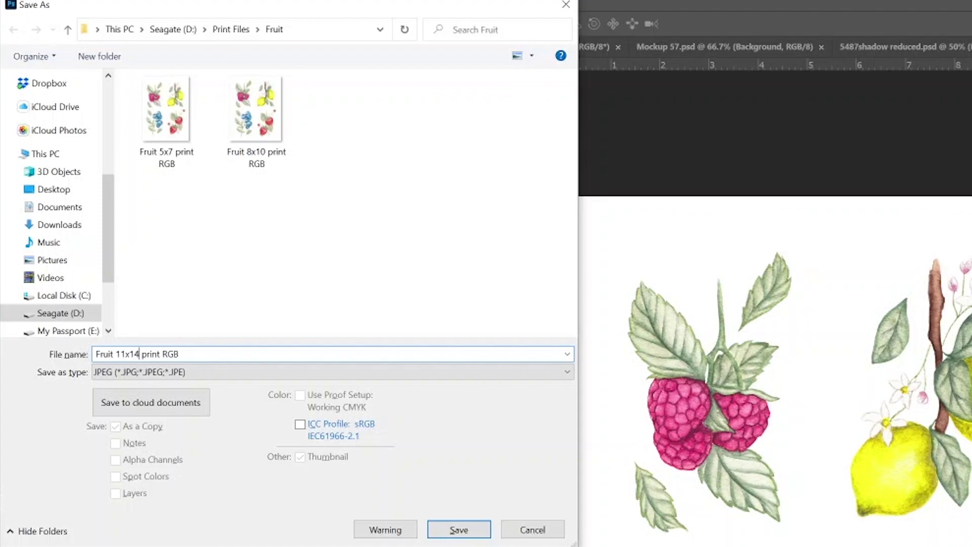
left_click(470, 527)
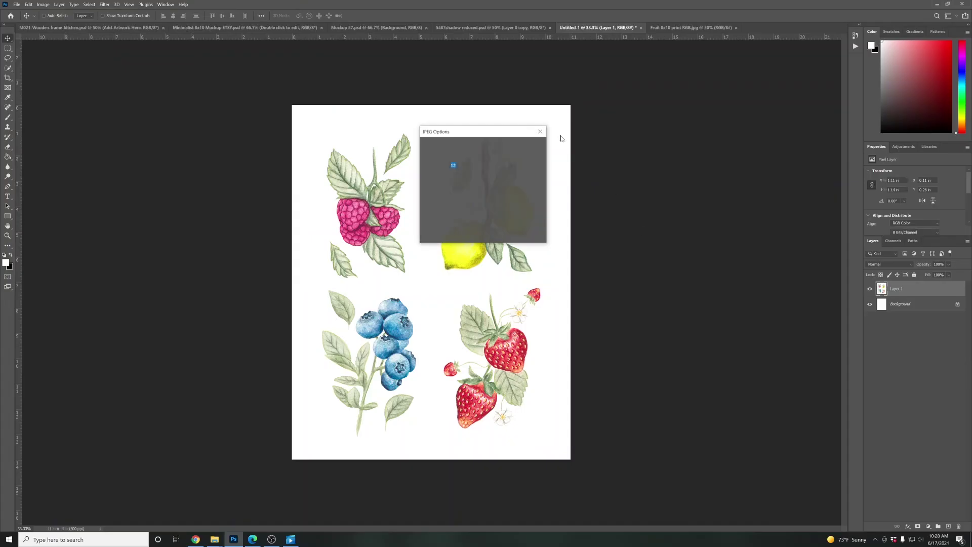
left_click(536, 147)
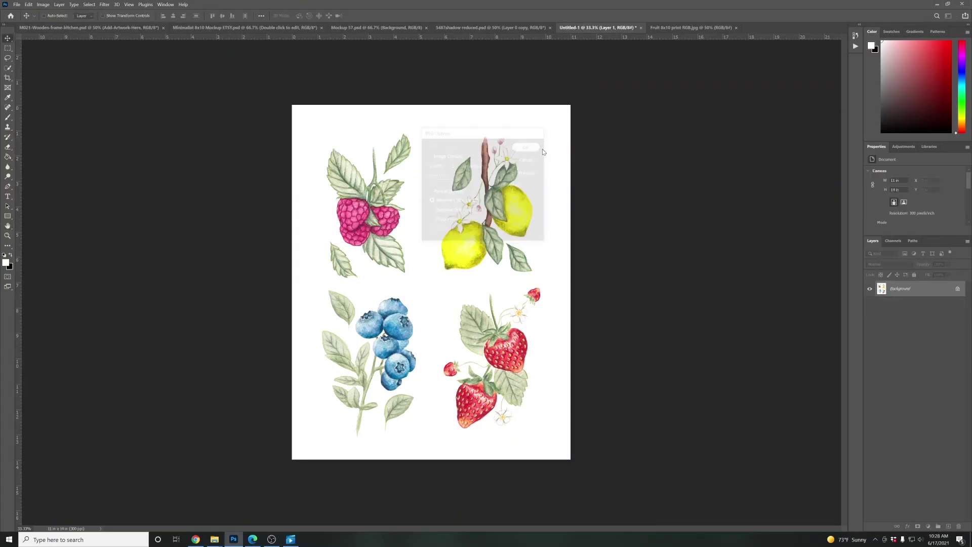
Create a new blank document from the A4 print preset, 210 x 297 mm at 300 pixels per inch in RGB color
left_click(16, 4)
left_click(24, 12)
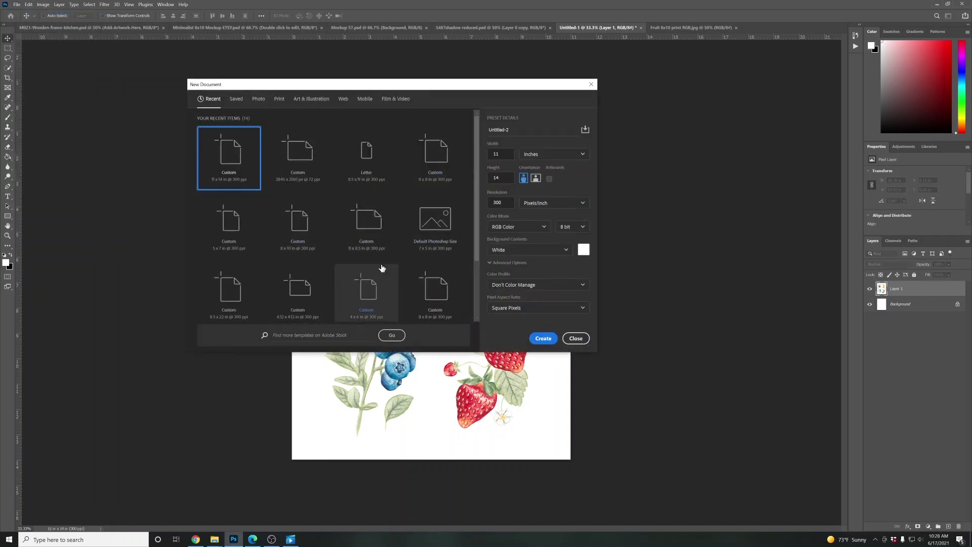
scroll(381, 267, "down", 1)
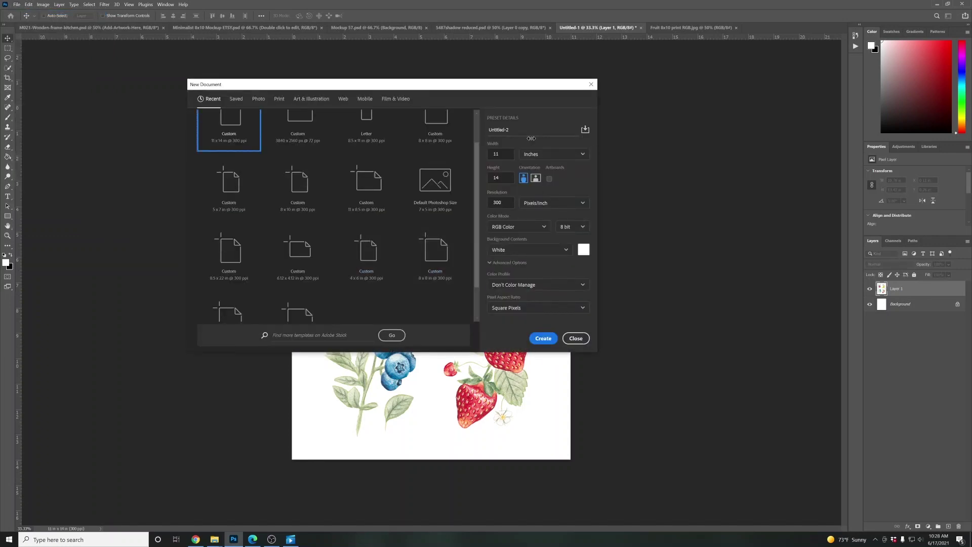
scroll(400, 308, "down", 1)
scroll(400, 308, "up", 2)
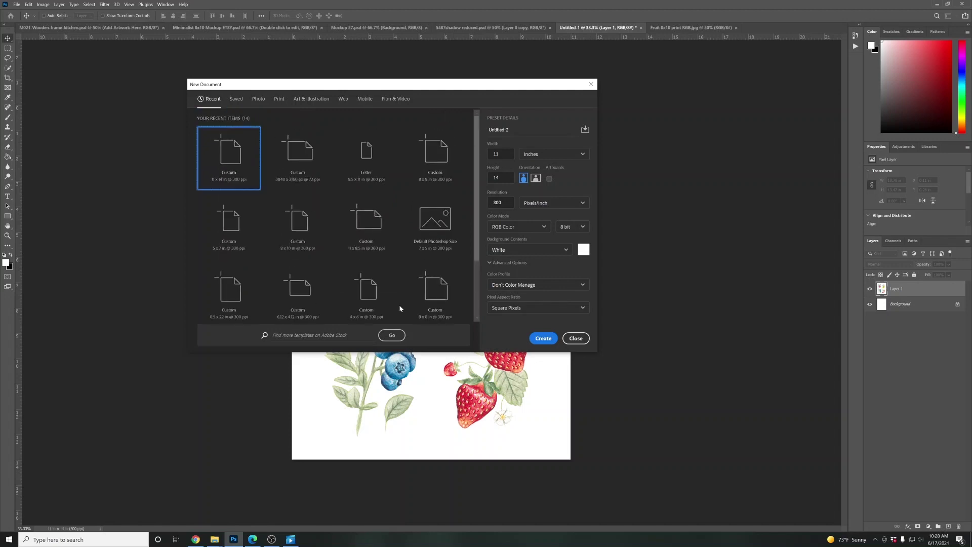
left_click(279, 98)
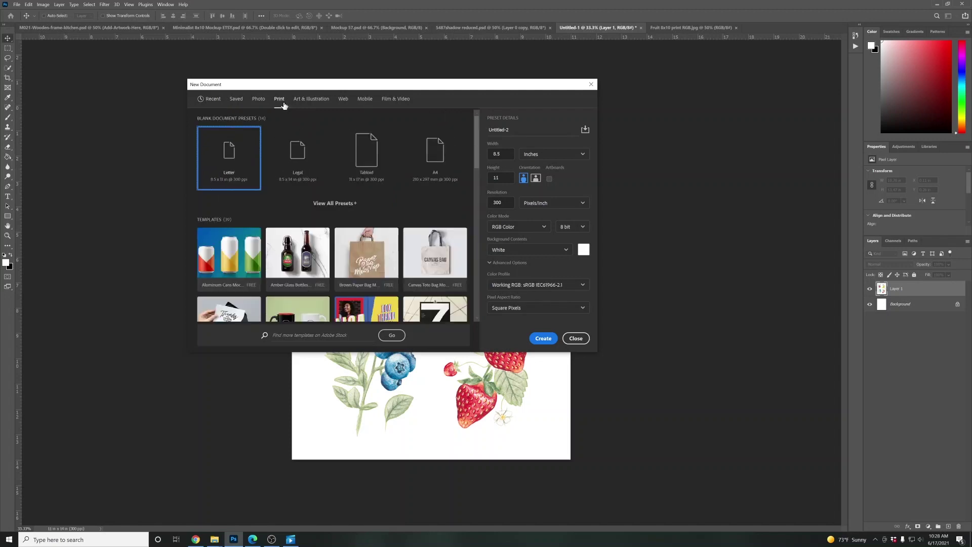
left_click(428, 163)
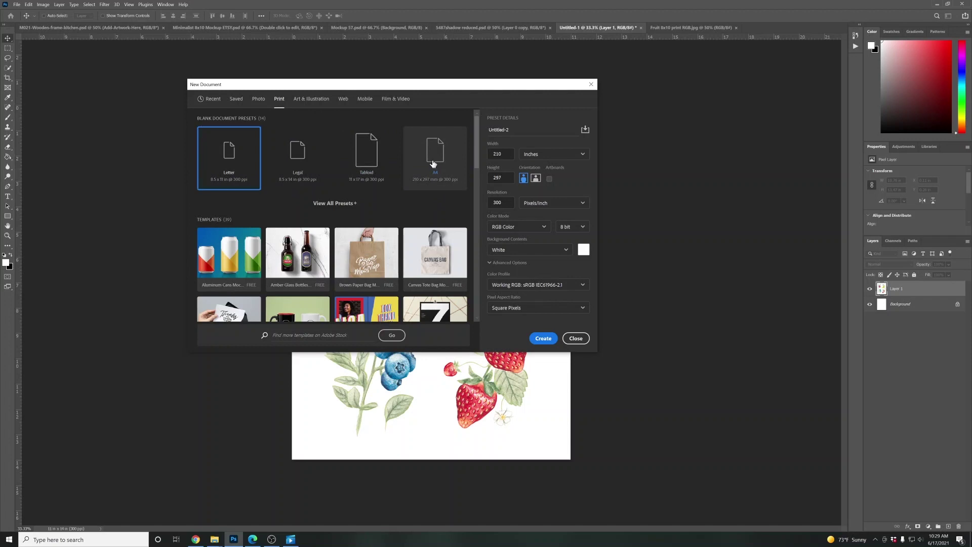
left_click(542, 338)
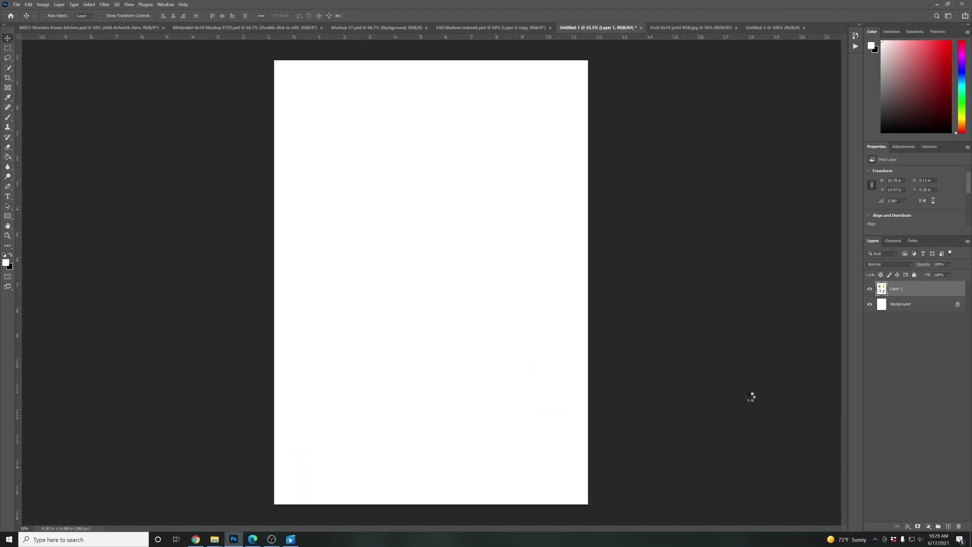
Copy the fruit artwork into the A4 document, enlarge it proportionally to about 8.43 x 10.55 inches and center it on the page
left_click_drag(686, 29, 680, 222)
left_click_drag(913, 294, 392, 242)
key("ctrl+t")
left_click_drag(279, 91, 262, 72)
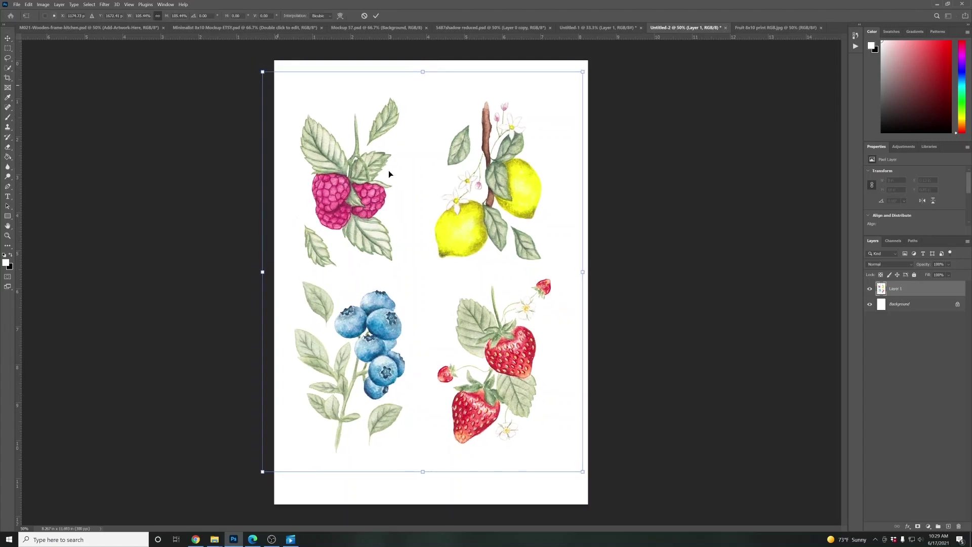
left_click_drag(389, 174, 401, 183)
key("Return")
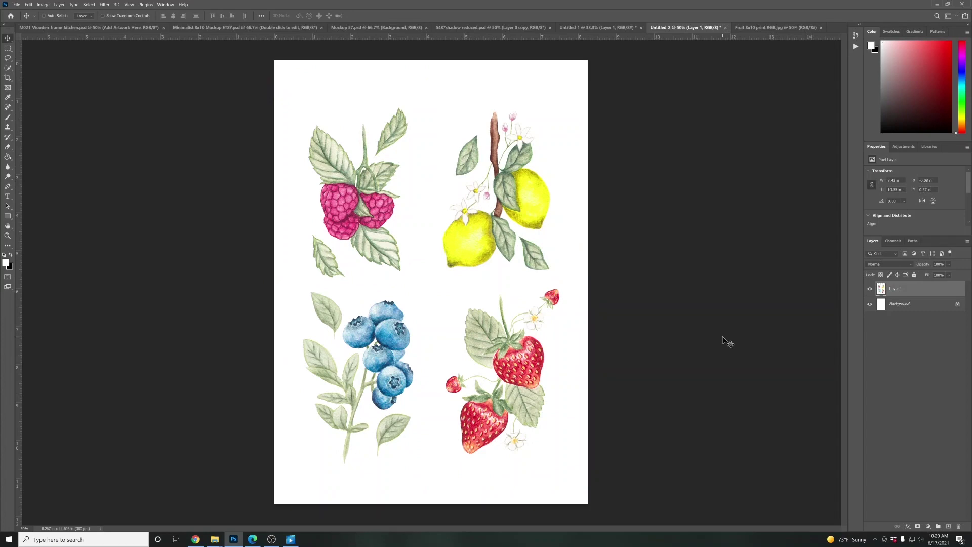
Save the A4 document as a JPEG named Fruit A4 print RGB in the Fruit folder
key("ctrl+shift+s")
key("shift+Left")
key("shift+Left")
key("shift+Left")
key("shift+Left")
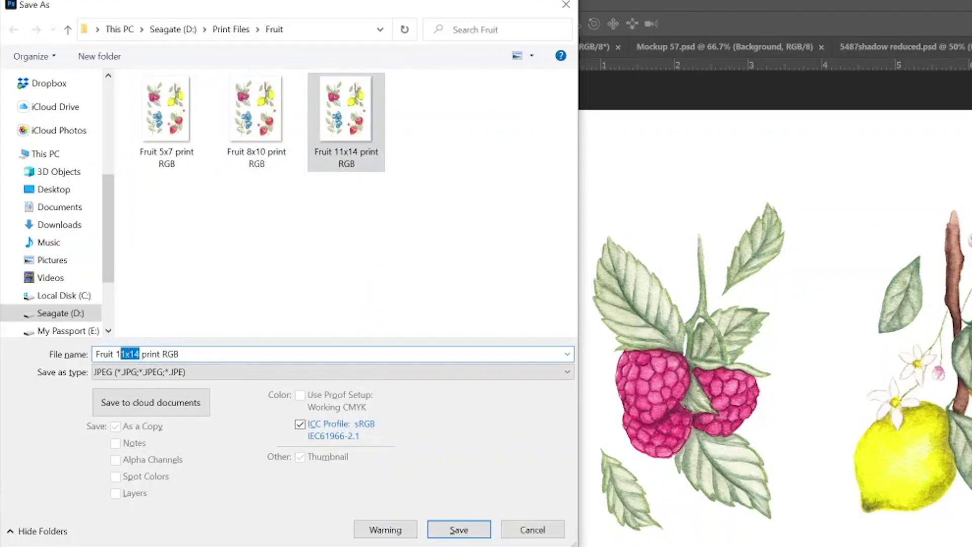
type("A4")
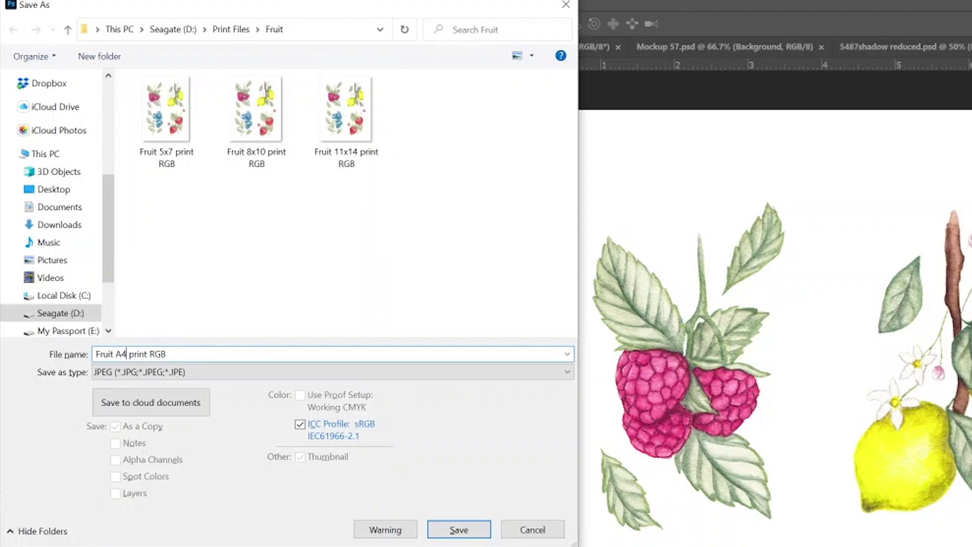
left_click(459, 529)
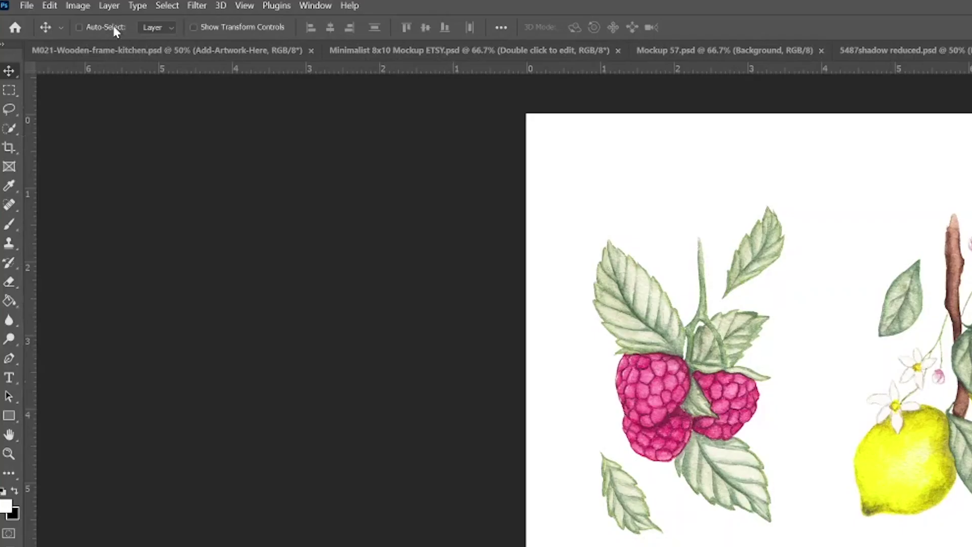
Convert the A4 document to CMYK color mode, flattening its layers and accepting the U.S. Web Coated (SWOP) v2 profile
left_click(43, 4)
mouse_move(54, 14)
left_click(263, 102)
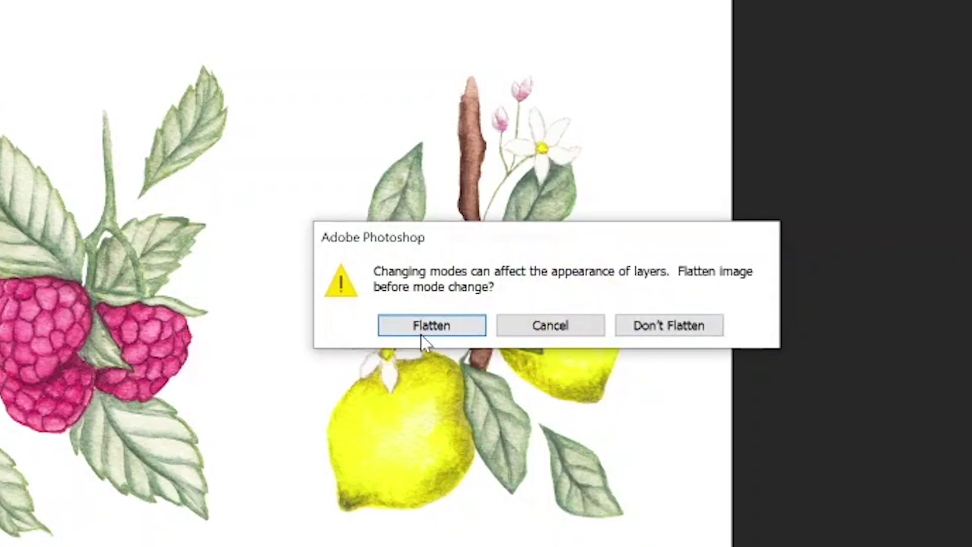
left_click(445, 325)
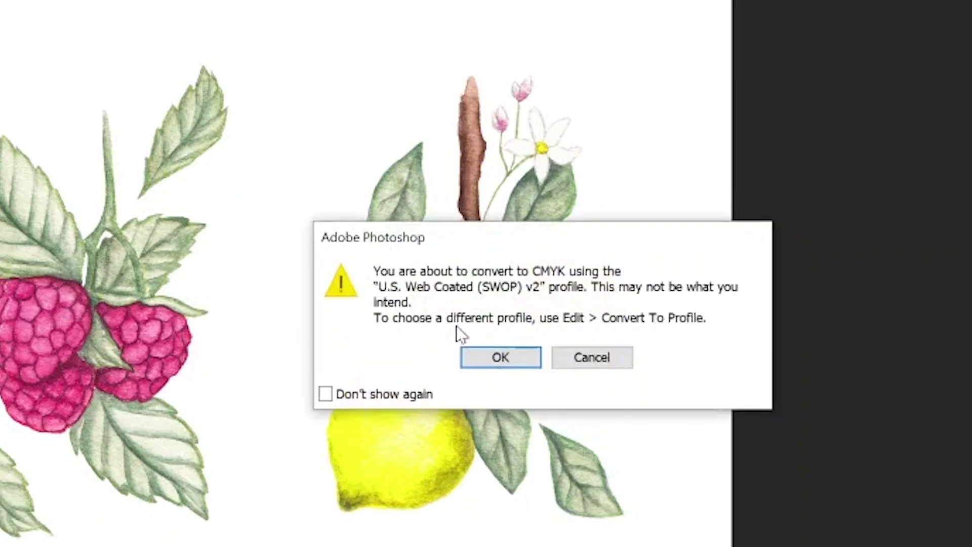
left_click(501, 355)
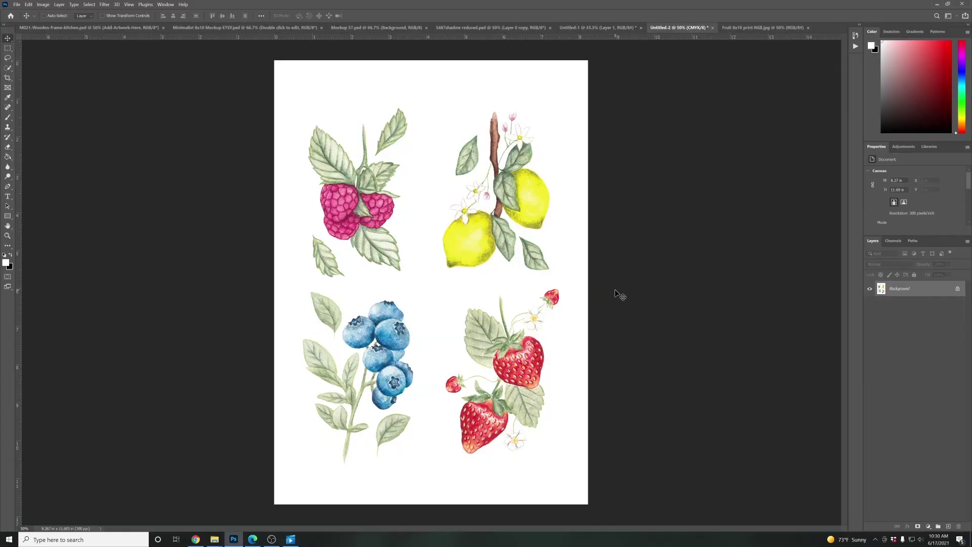
Save the converted document as a JPEG named Fruit A4 print CMYK in the Fruit folder
key("ctrl+shift+s")
left_click(56, 196)
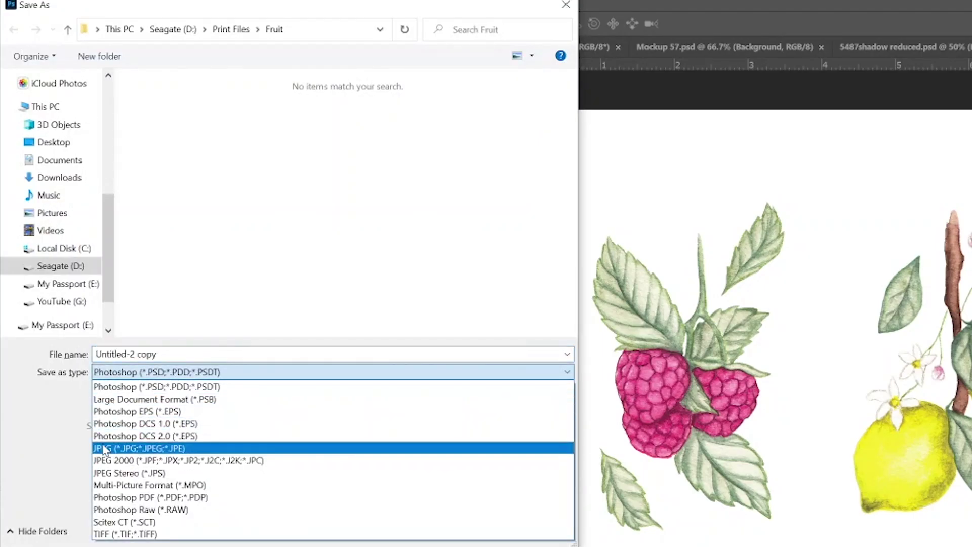
left_click(104, 449)
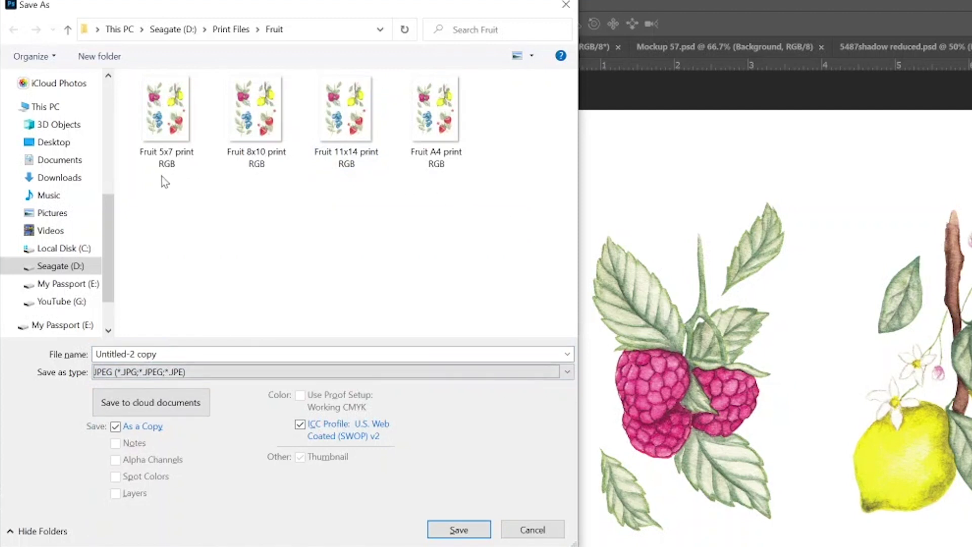
left_click(435, 158)
left_click(166, 354)
left_click_drag(166, 354, 154, 354)
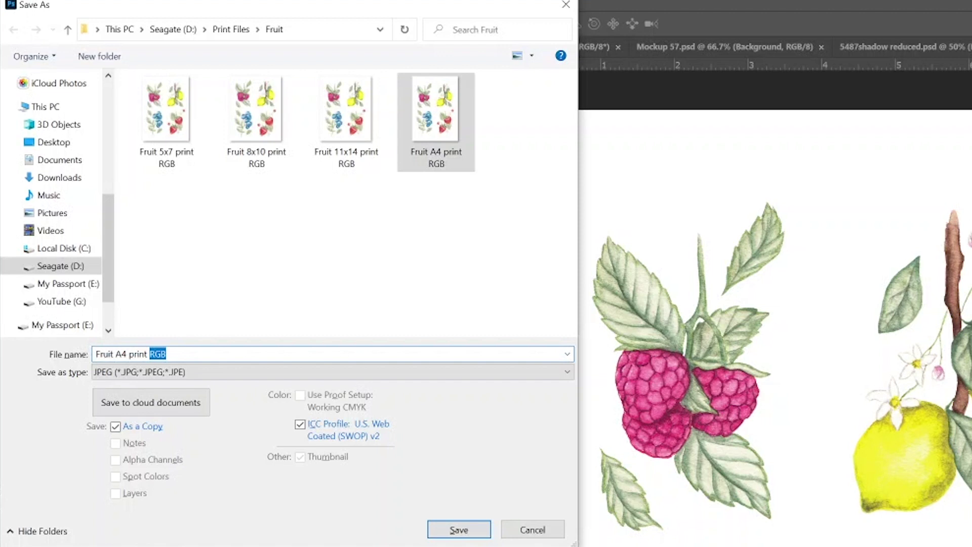
type("C")
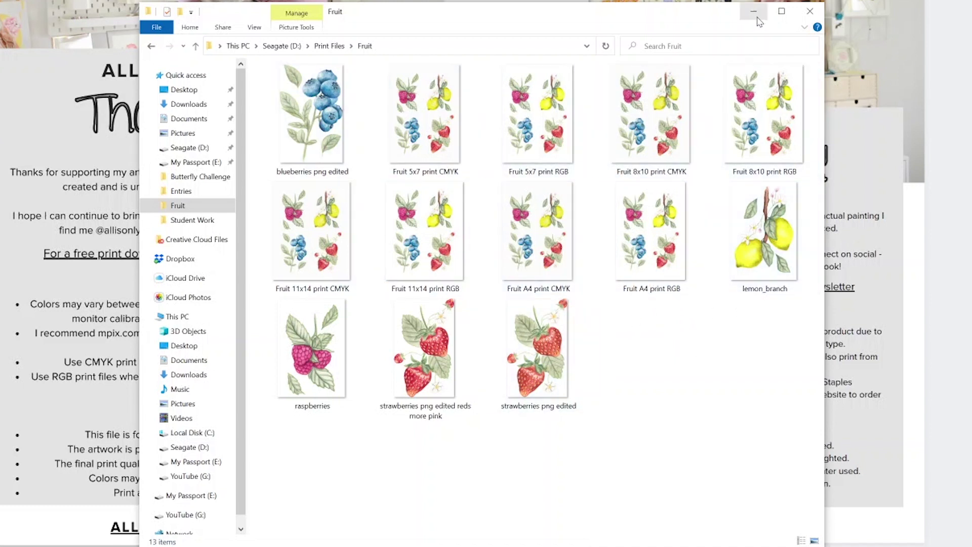
Review the finished RGB and CMYK print files in the Fruit folder and the contents of the existing Basil print download folder
left_click(755, 14)
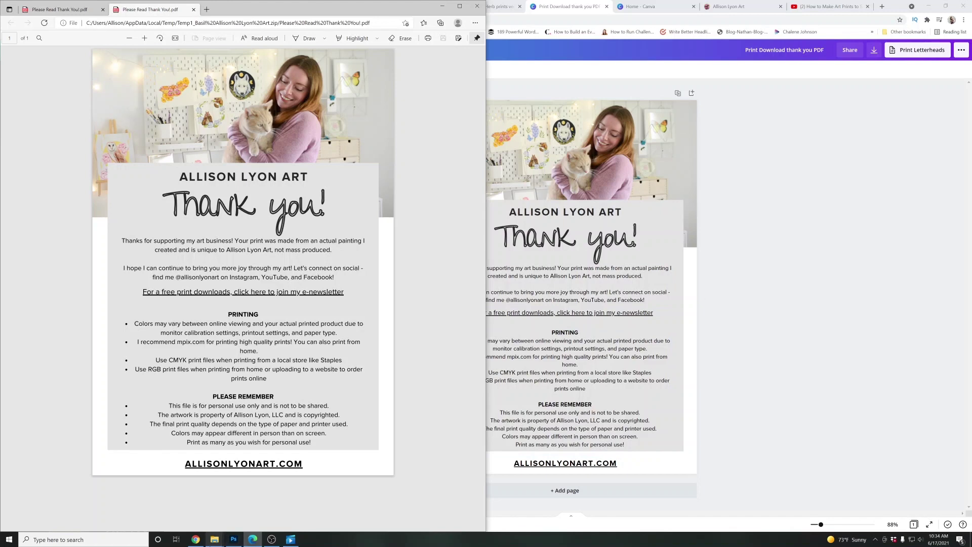
mouse_move(215, 540)
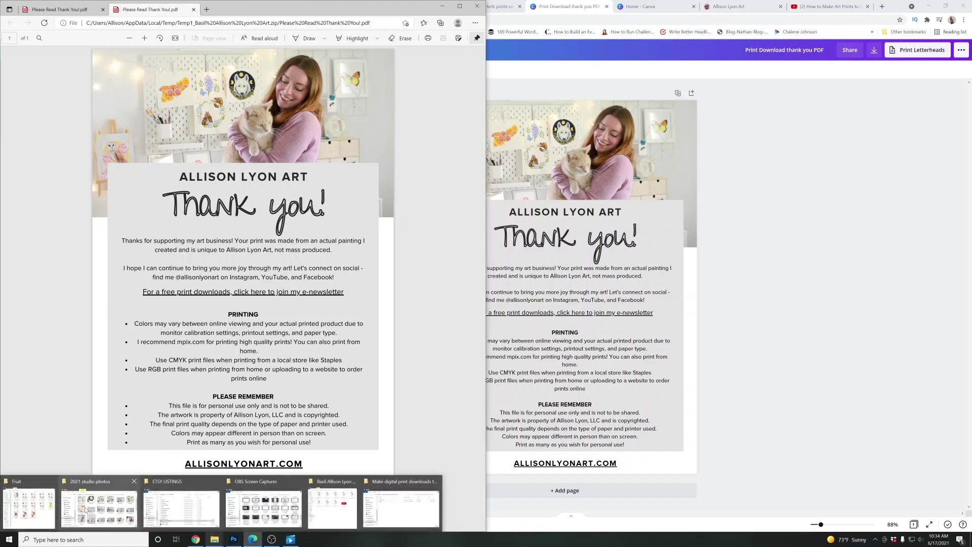
left_click(29, 506)
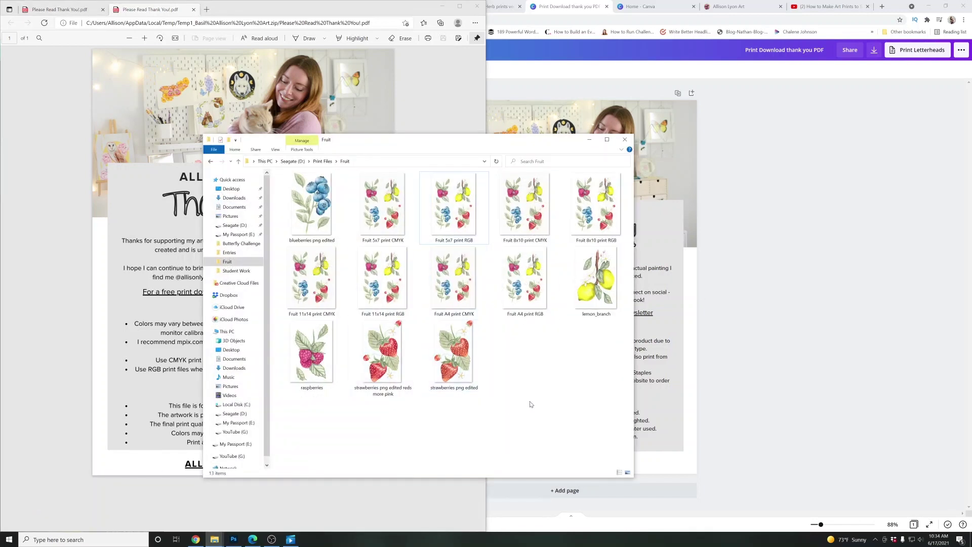
mouse_move(207, 544)
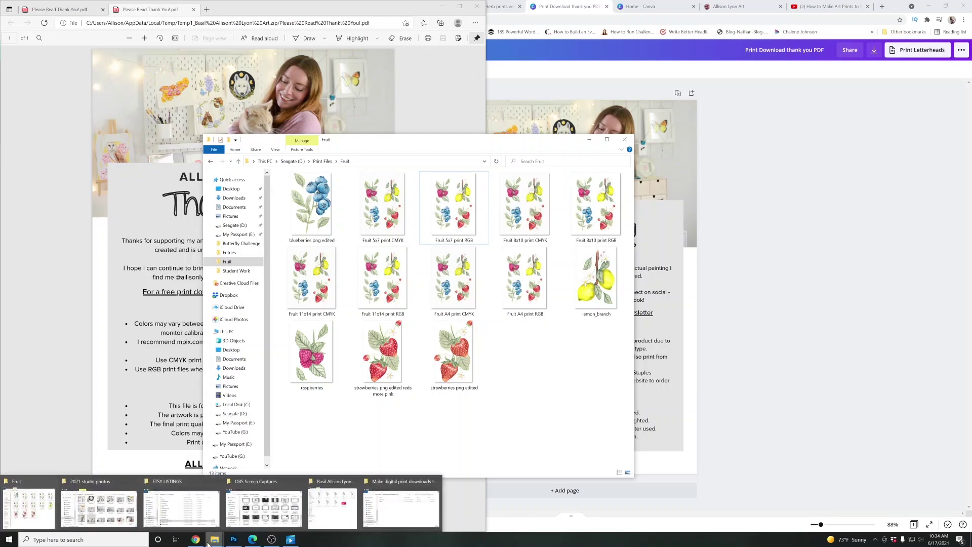
left_click(332, 506)
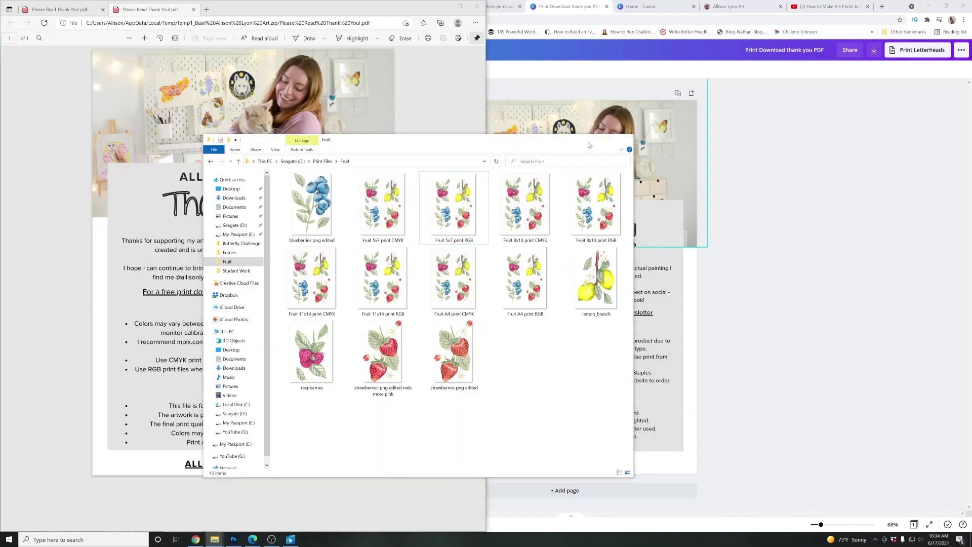
left_click(592, 140)
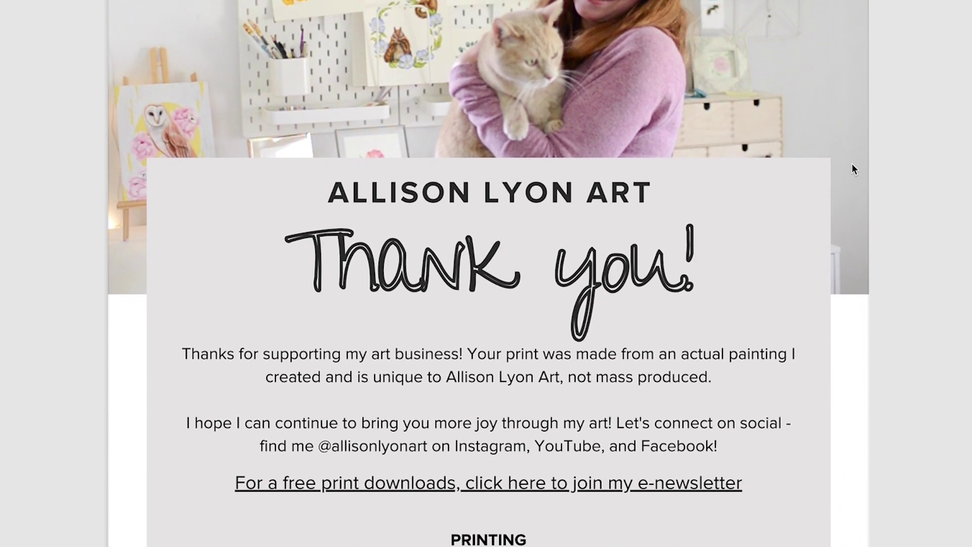
Read through the thank-you PDF for buyers, including its printing advice and personal-use terms
scroll(852, 169, "down", 5)
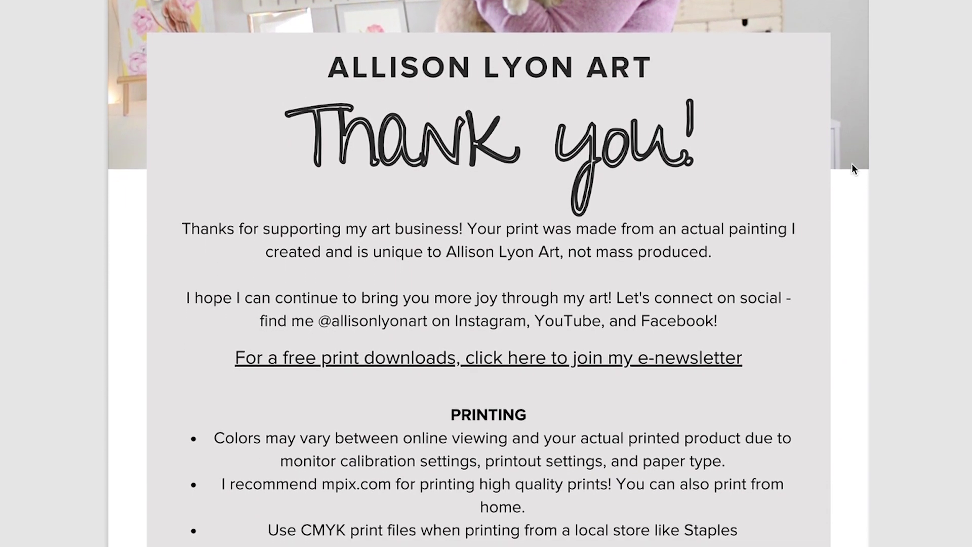
scroll(852, 169, "down", 3)
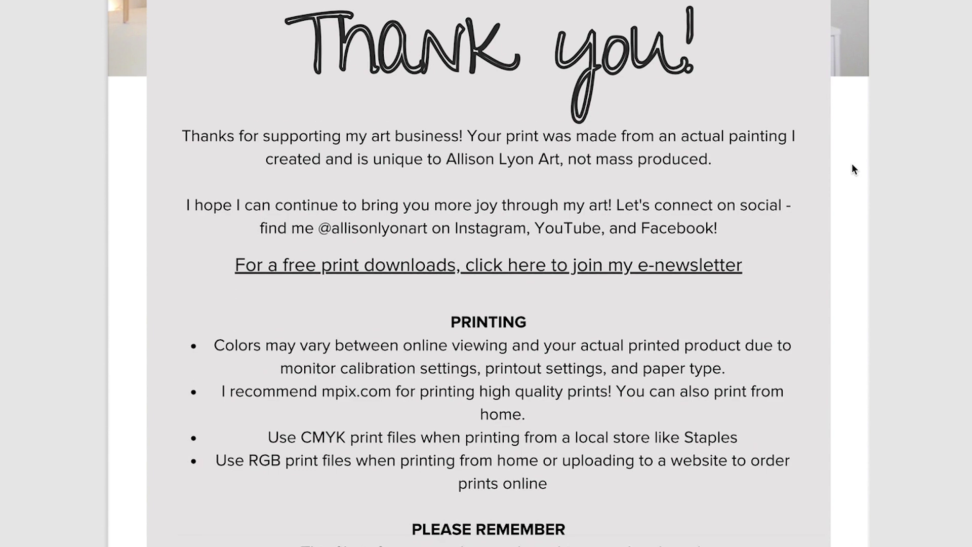
scroll(853, 169, "down", 5)
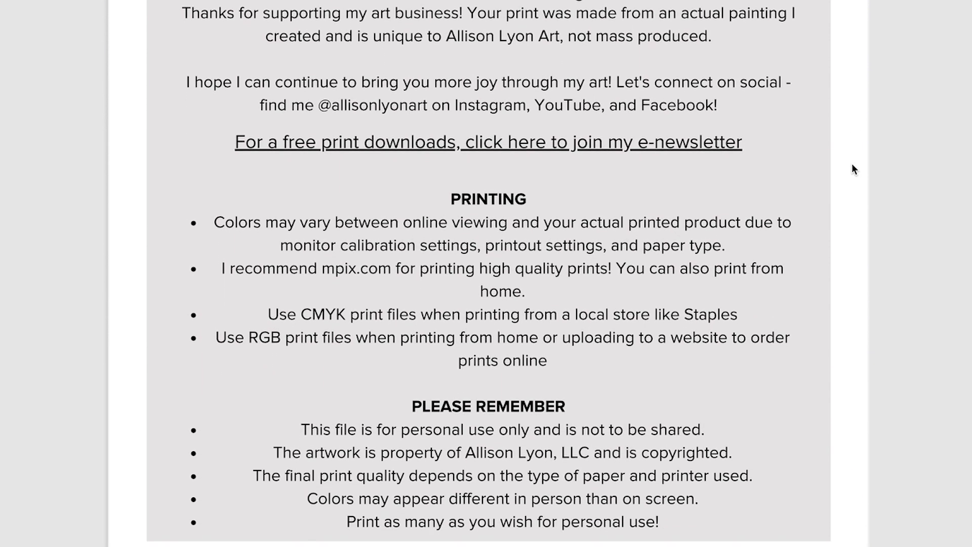
scroll(852, 169, "down", 3)
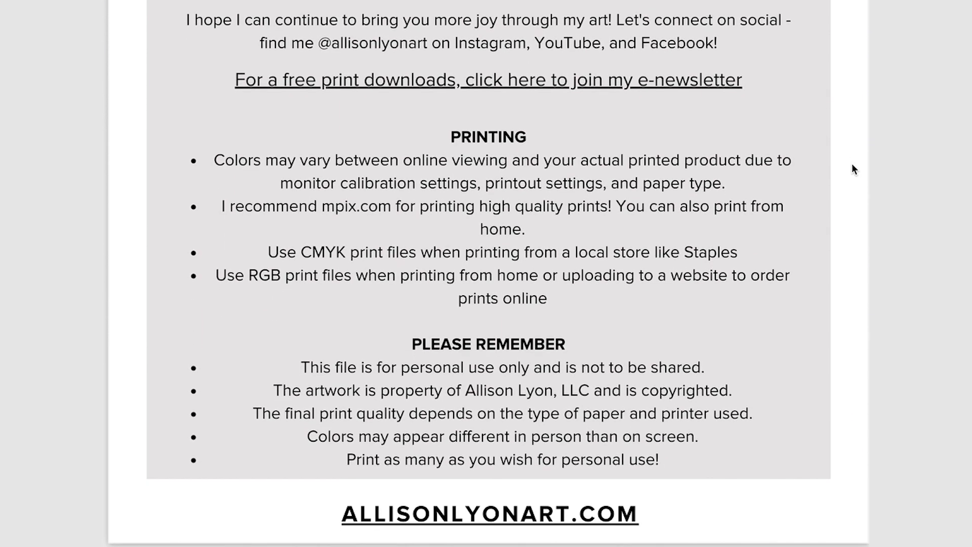
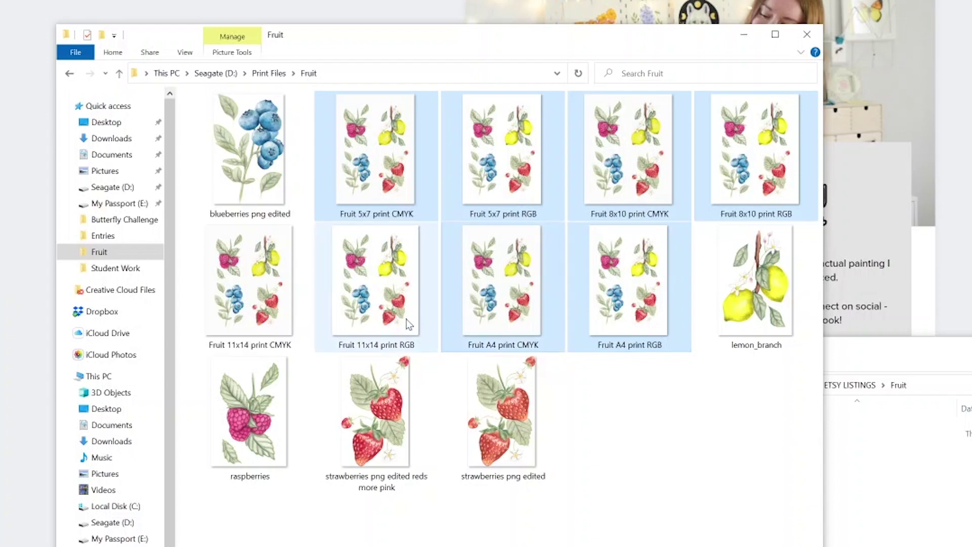
Copy the eight RGB and CMYK fruit print files from Print Files into the Fruit folder under ETSY LISTINGS
left_click(298, 330, "ctrl")
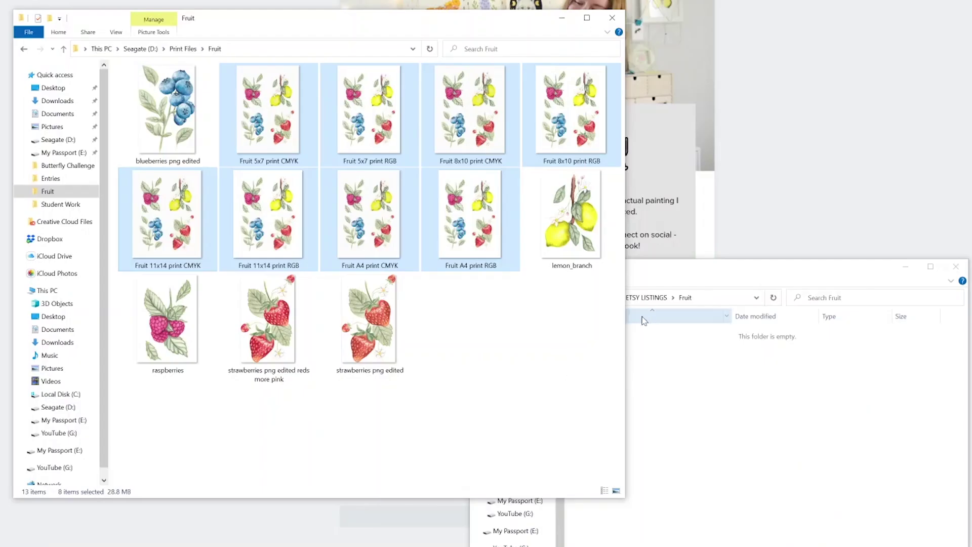
left_click(716, 389)
right_click(721, 400)
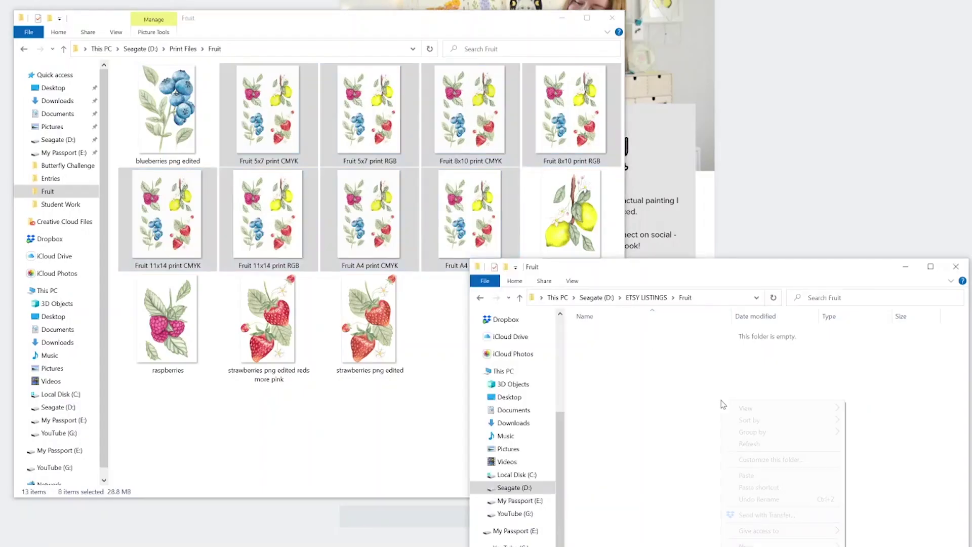
left_click(763, 482)
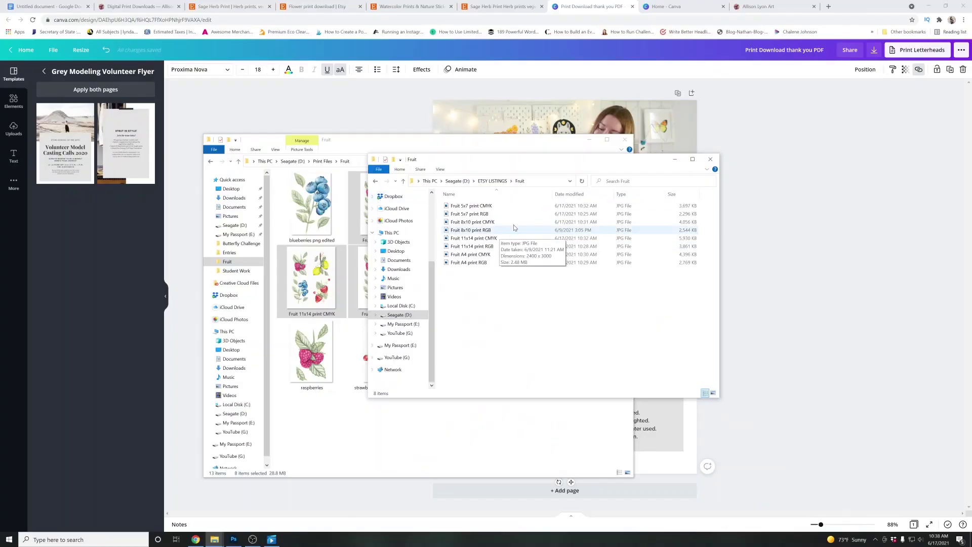
Copy the Please Read Thank You! PDF from ETSY LISTINGS into its Fruit subfolder with the print files
left_click(494, 181)
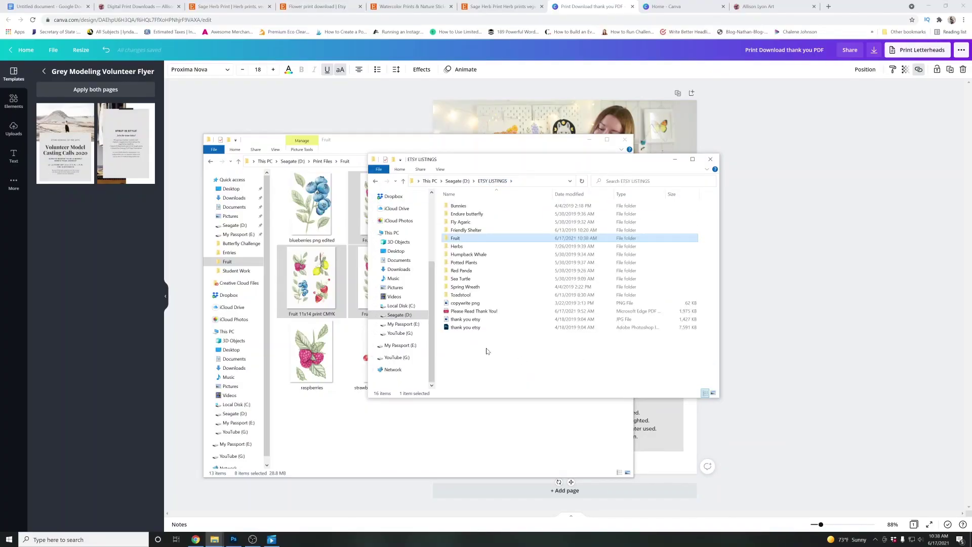
double_click(452, 314)
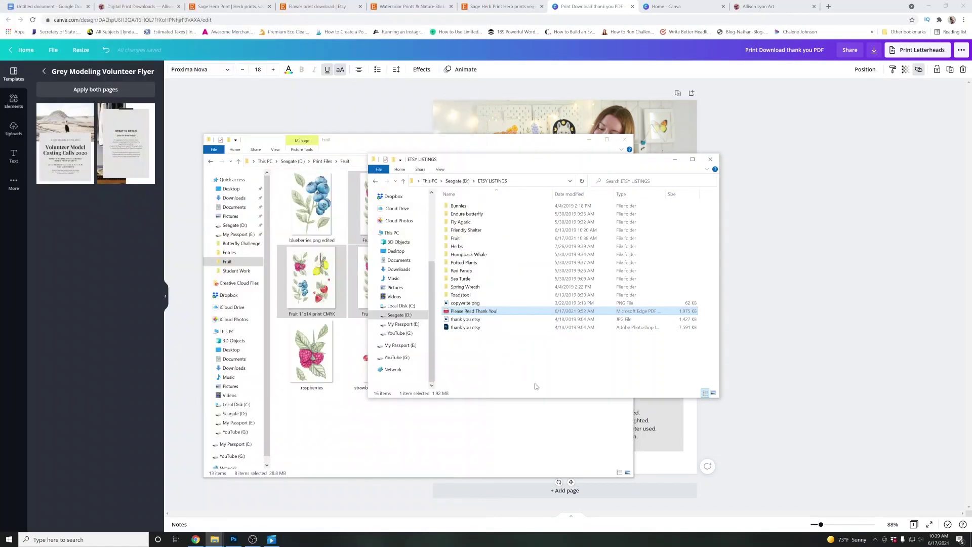
double_click(458, 238)
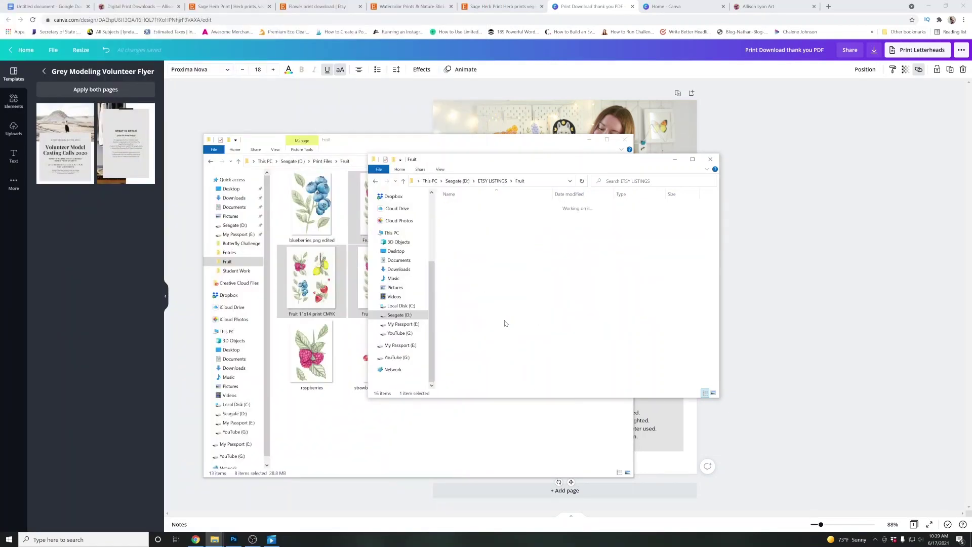
right_click(496, 302)
left_click(514, 351)
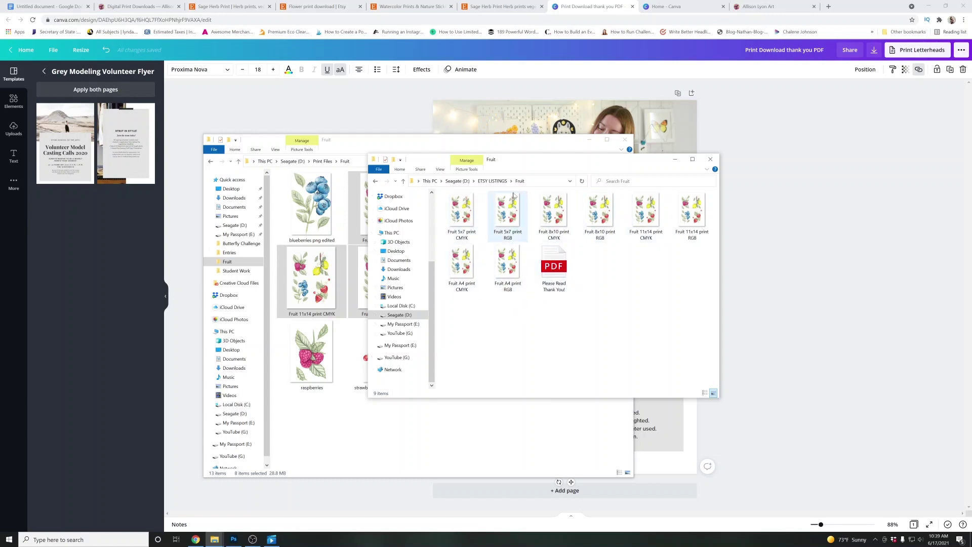
Copy all eight print files and the thank-you PDF from the ETSY LISTINGS Fruit folder to the clipboard
left_click(488, 184)
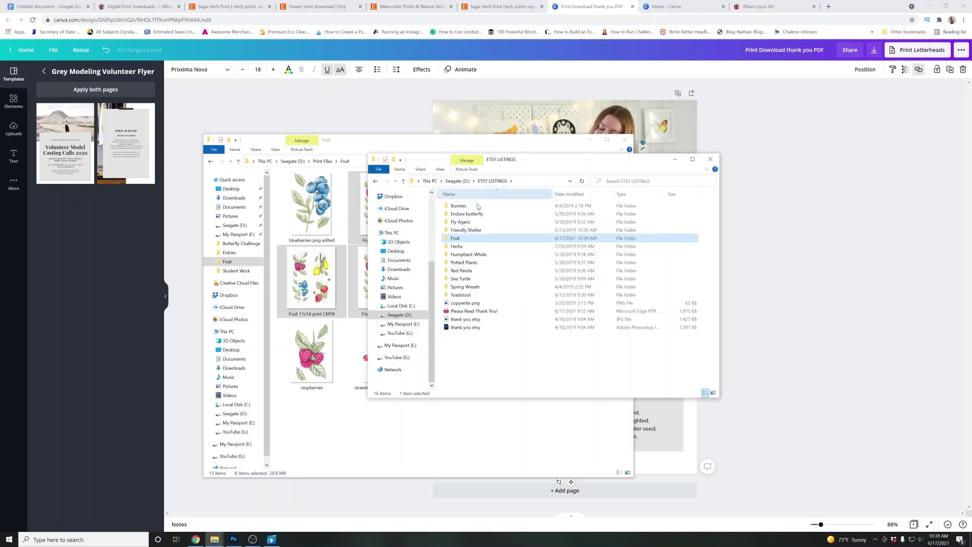
double_click(468, 230)
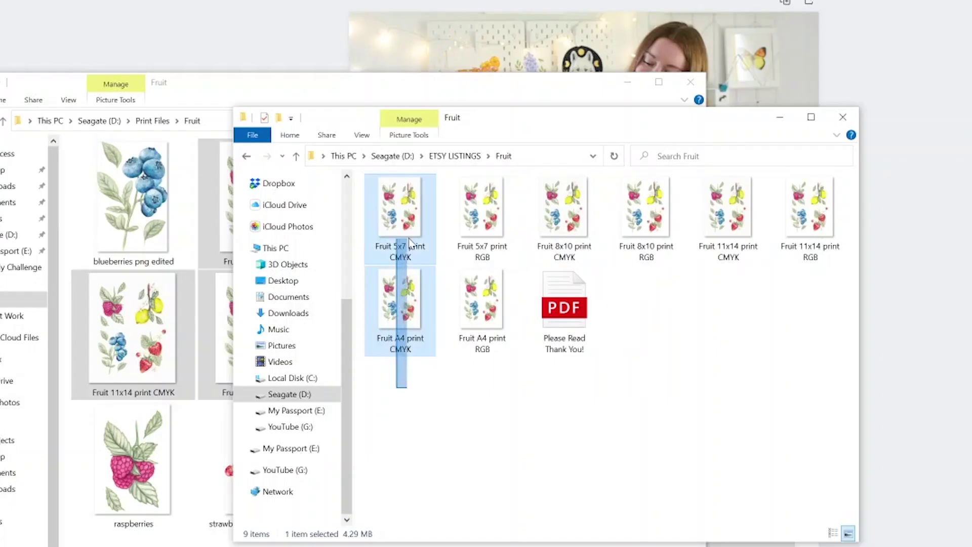
left_click_drag(410, 243, 803, 218)
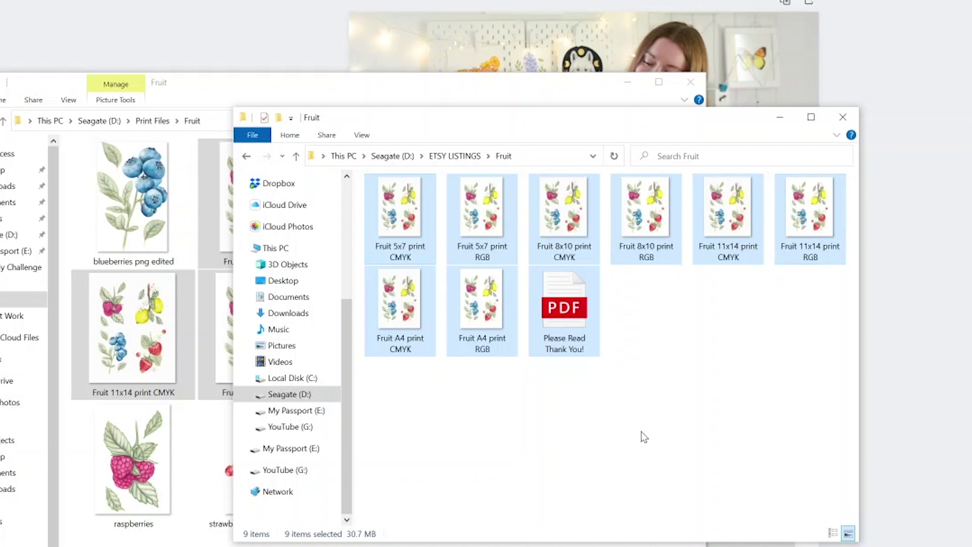
Create a compressed (zipped) folder named Allison Lyon Art Fruit Print in the ETSY LISTINGS Fruit folder
left_click(463, 393)
right_click(450, 413)
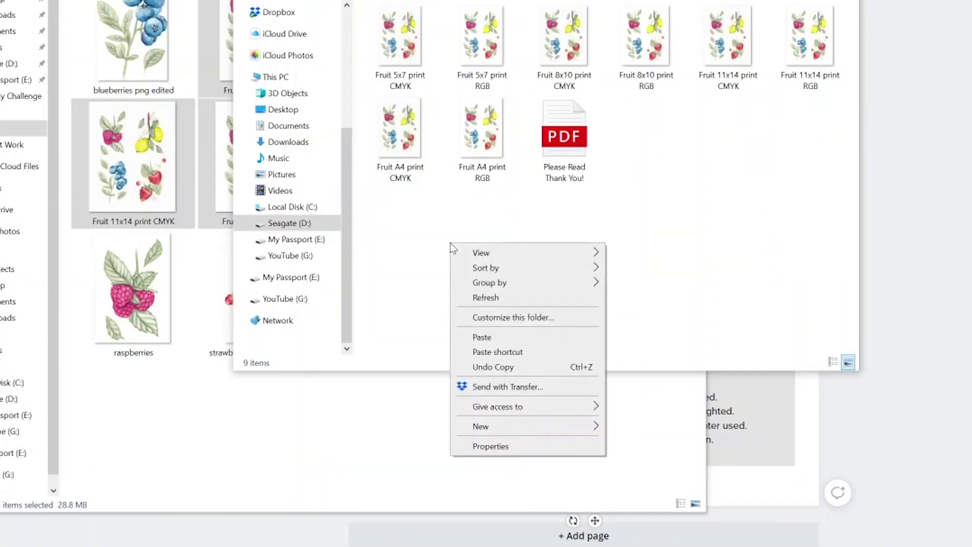
mouse_move(493, 427)
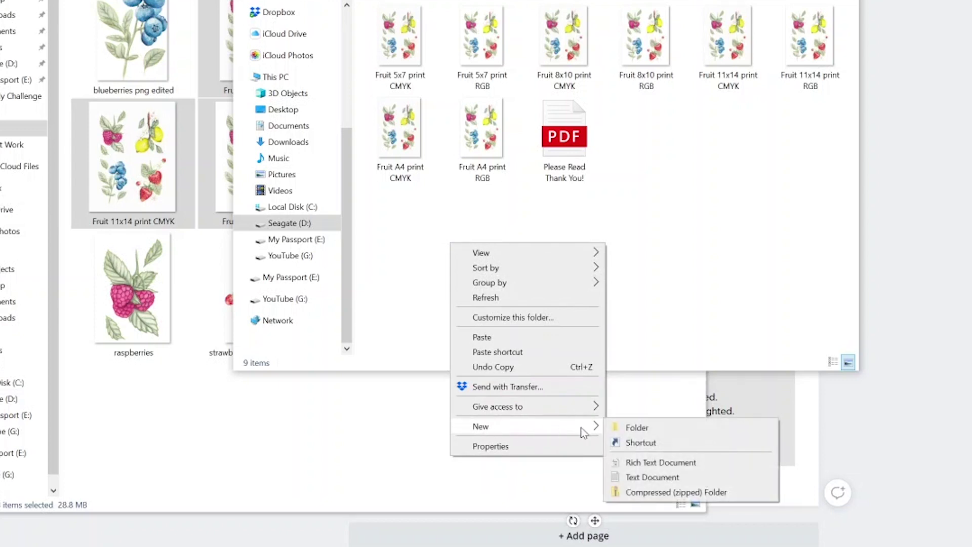
left_click(653, 493)
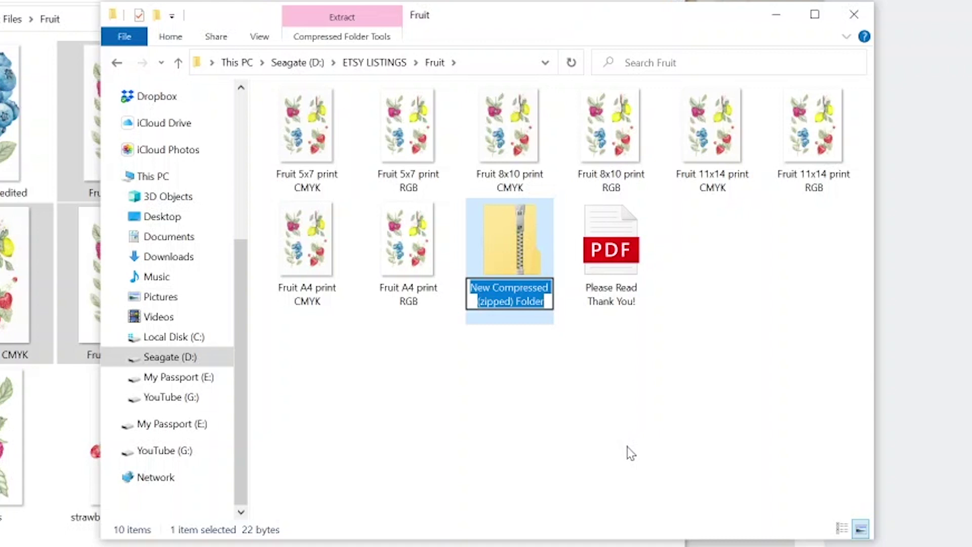
type("A")
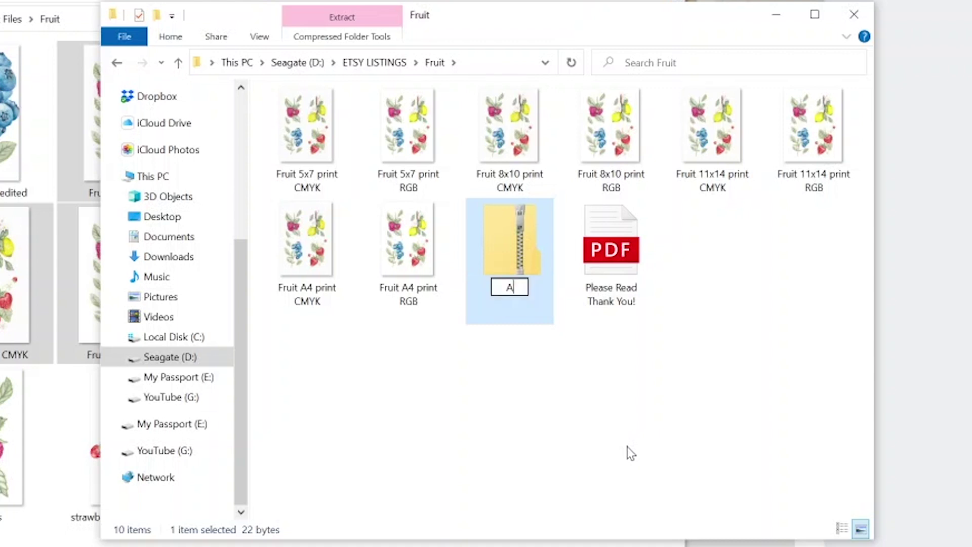
type("llison ")
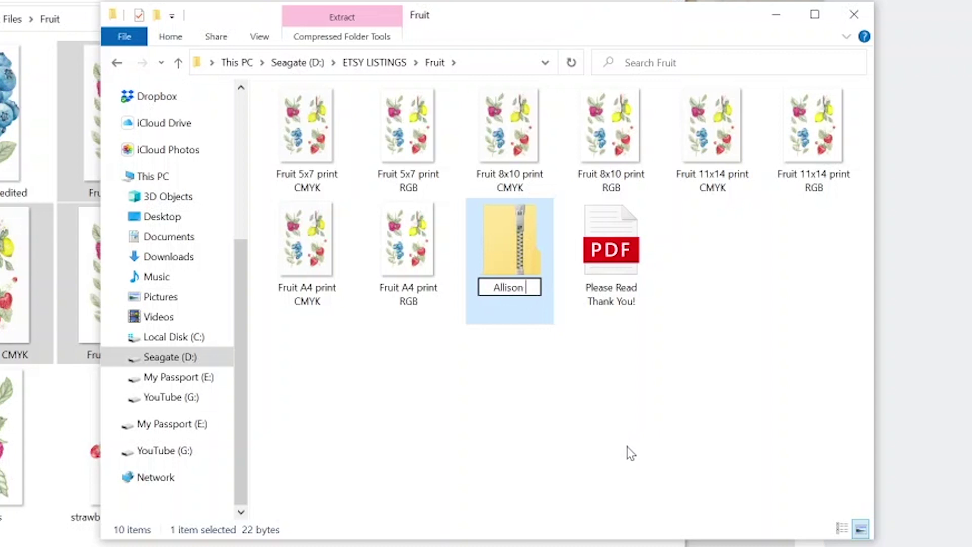
type("Lyon Art")
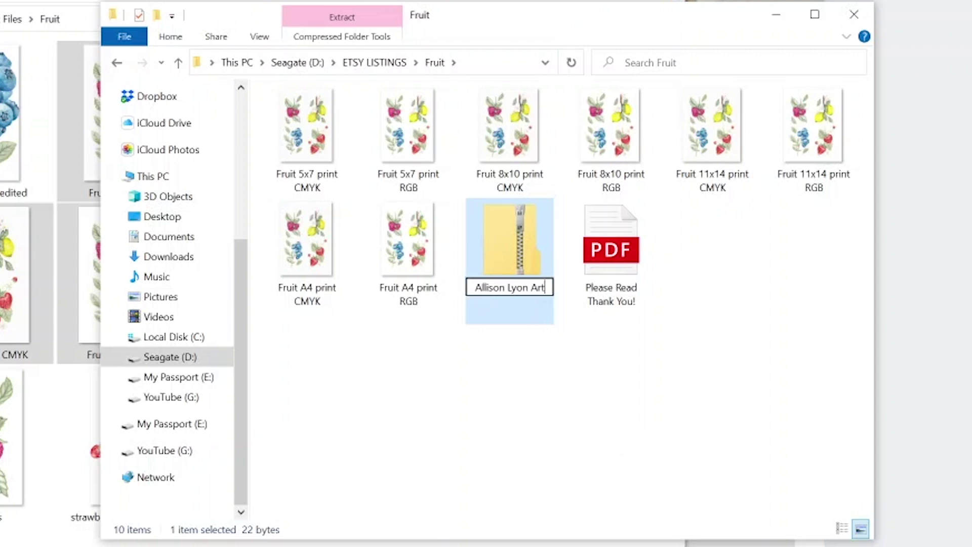
type(" F")
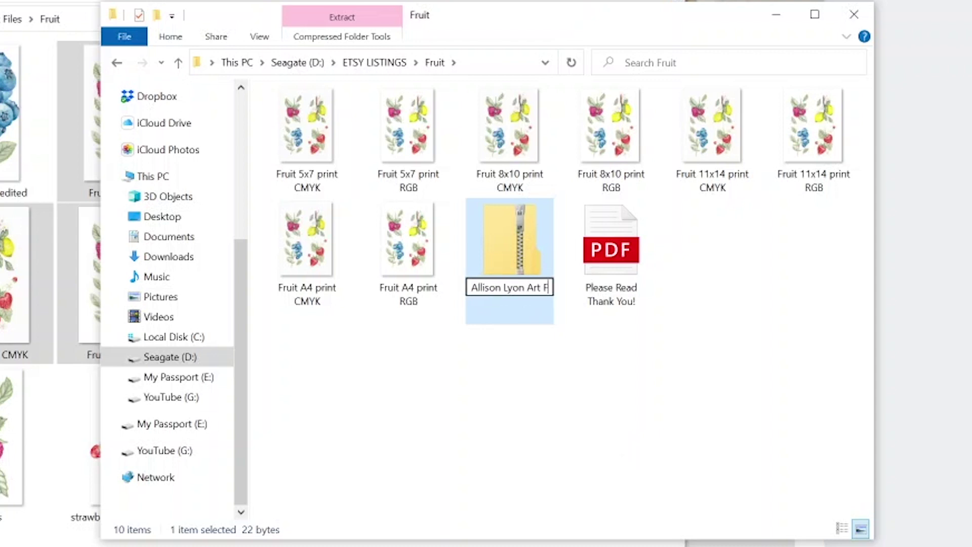
type("ruit P")
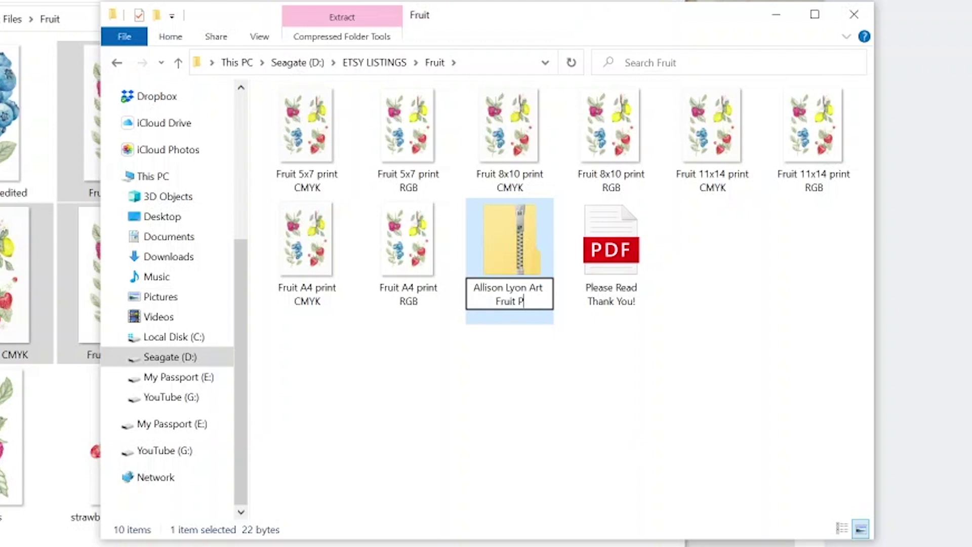
type("rint")
left_click(554, 372)
Paste the eight prints and the thank-you PDF into the zipped folder and return to the Fruit folder
double_click(311, 162)
right_click(383, 234)
left_click(437, 324)
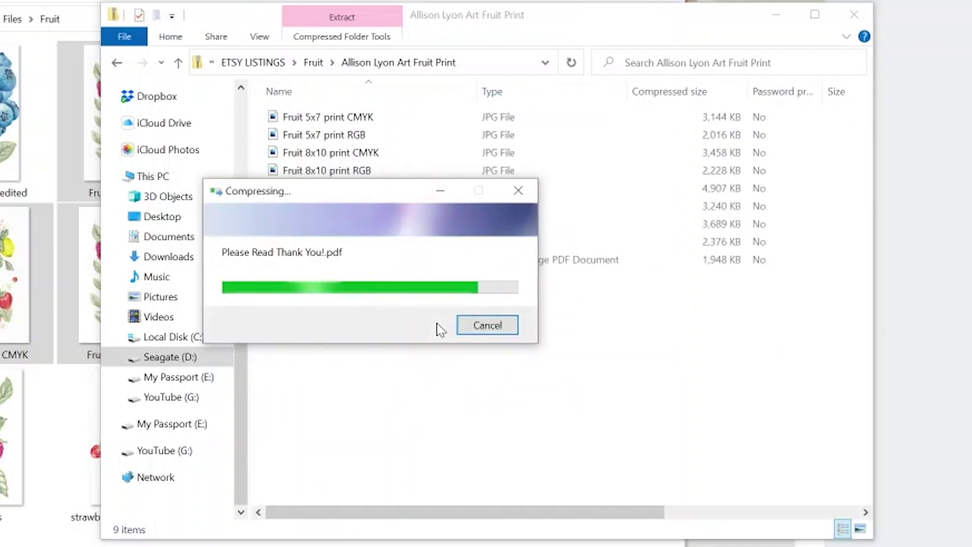
key("BackSpace")
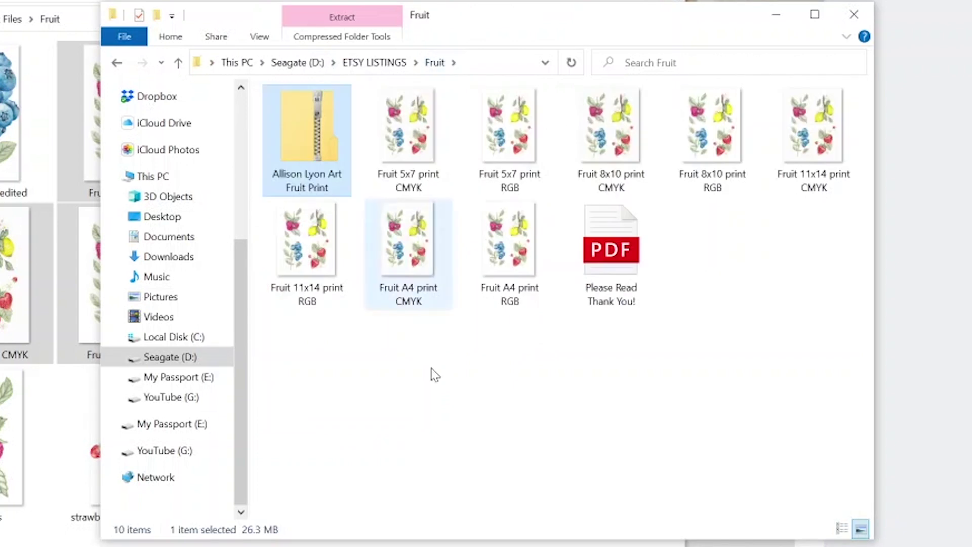
left_click(458, 455)
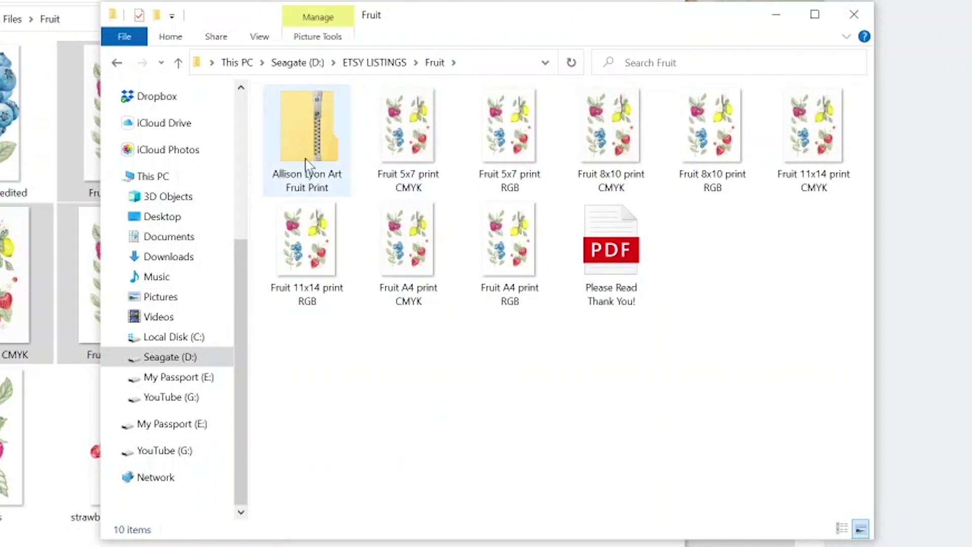
mouse_move(301, 187)
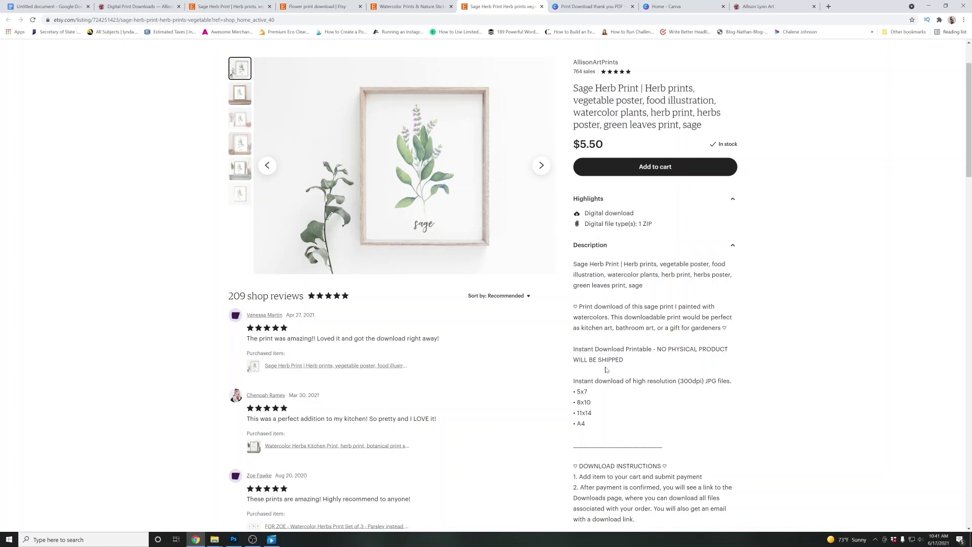
Read the Sage Herb Print listing's full description on Etsy, including the print sizes, download instructions, printing advice and personal-use terms
scroll(658, 366, "down", 2)
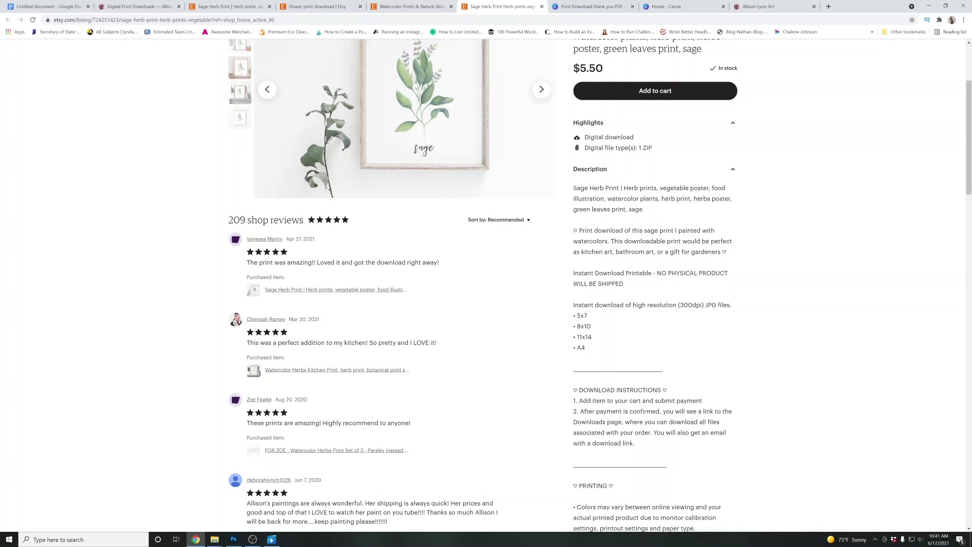
left_click_drag(573, 188, 687, 385)
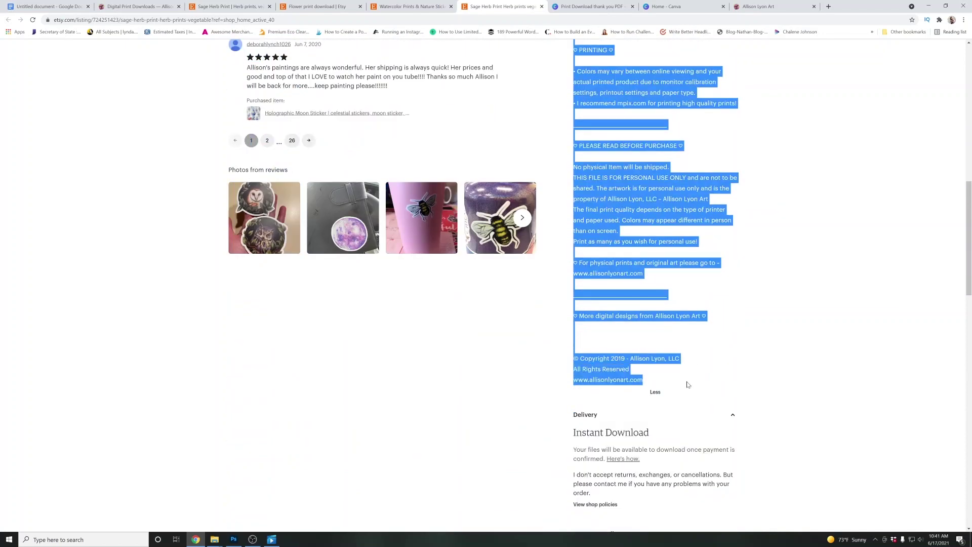
scroll(632, 429, "up", 2)
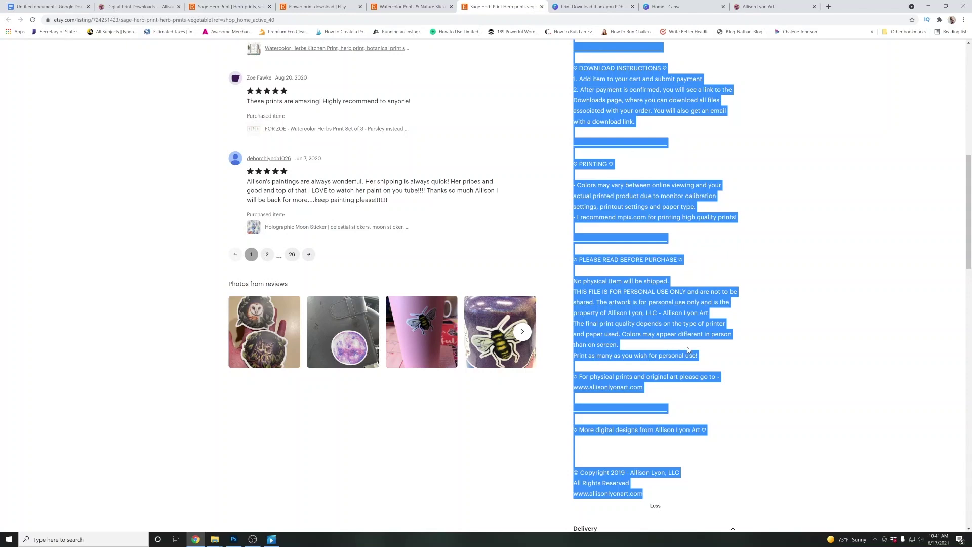
scroll(679, 405, "up", 3)
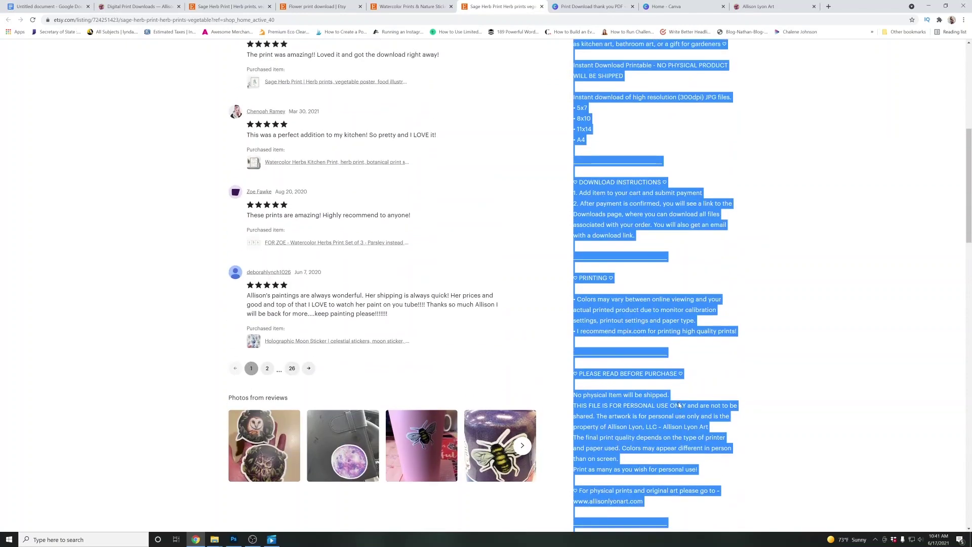
left_click(676, 296)
scroll(688, 308, "up", 6)
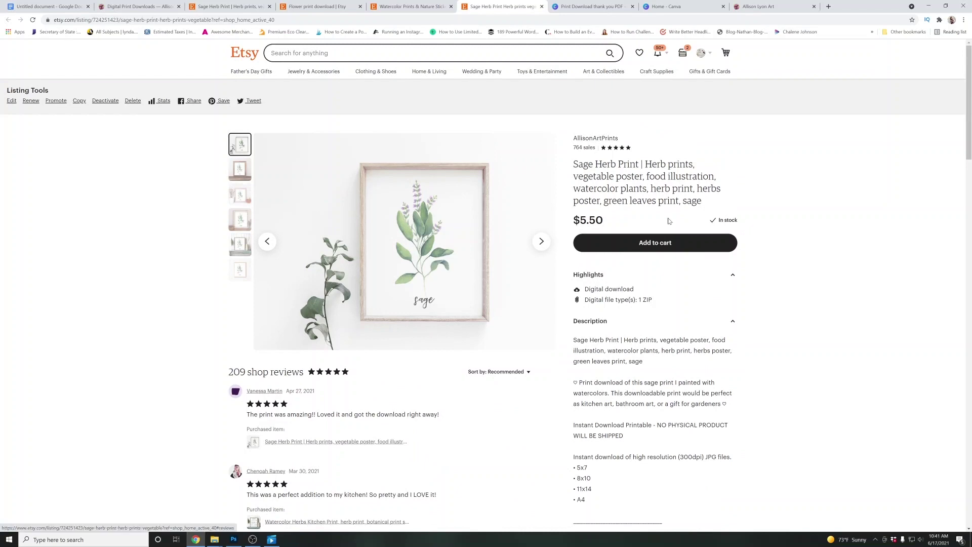
scroll(586, 351, "down", 3)
left_click_drag(586, 351, 574, 293)
scroll(658, 476, "down", 3)
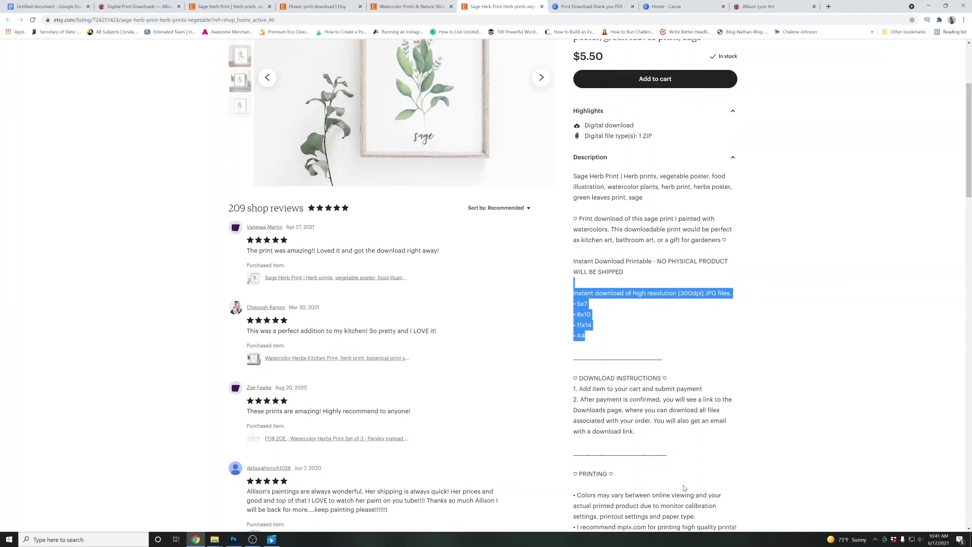
left_click(664, 440)
scroll(665, 440, "down", 3)
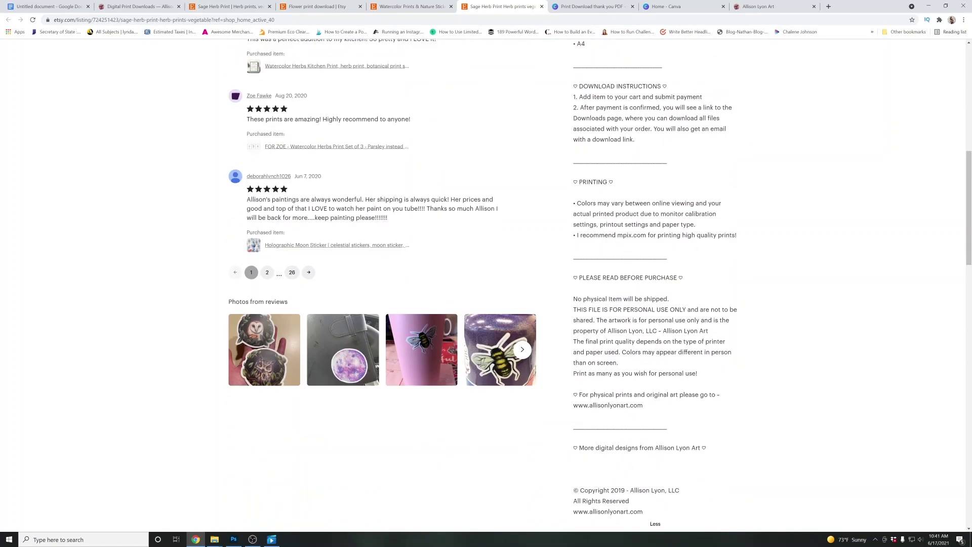
Compare the opening keyword lines of the sage listing's description with the listing title
scroll(653, 479, "up", 7)
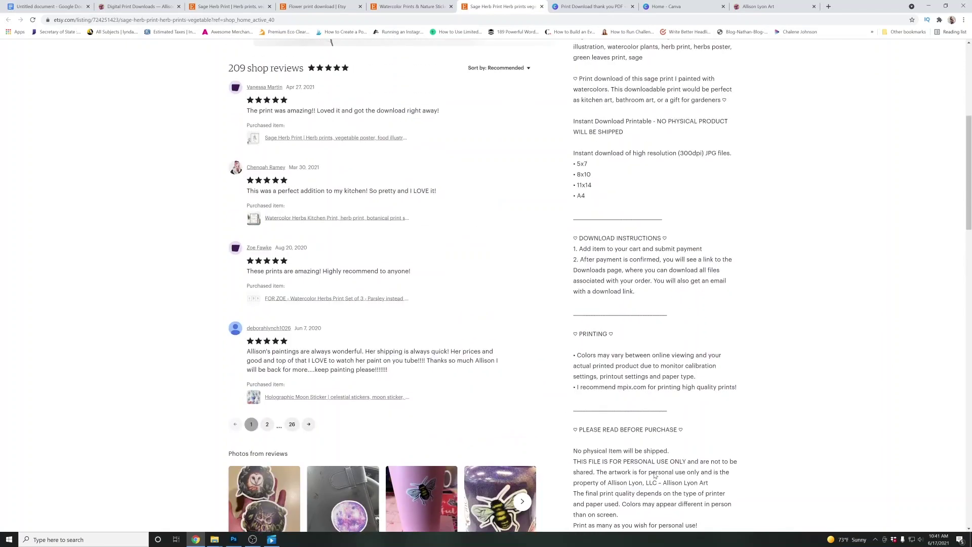
scroll(679, 432, "down", 1)
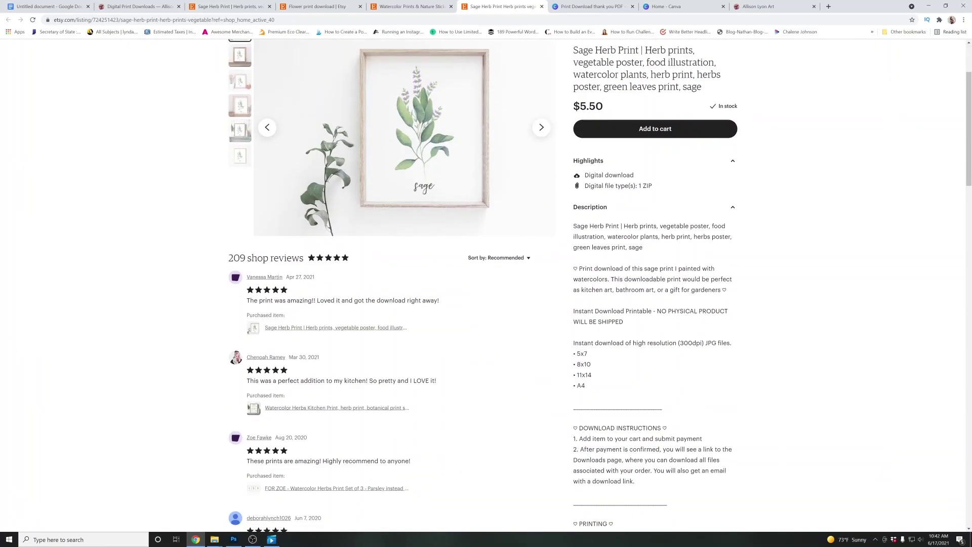
left_click_drag(573, 226, 703, 236)
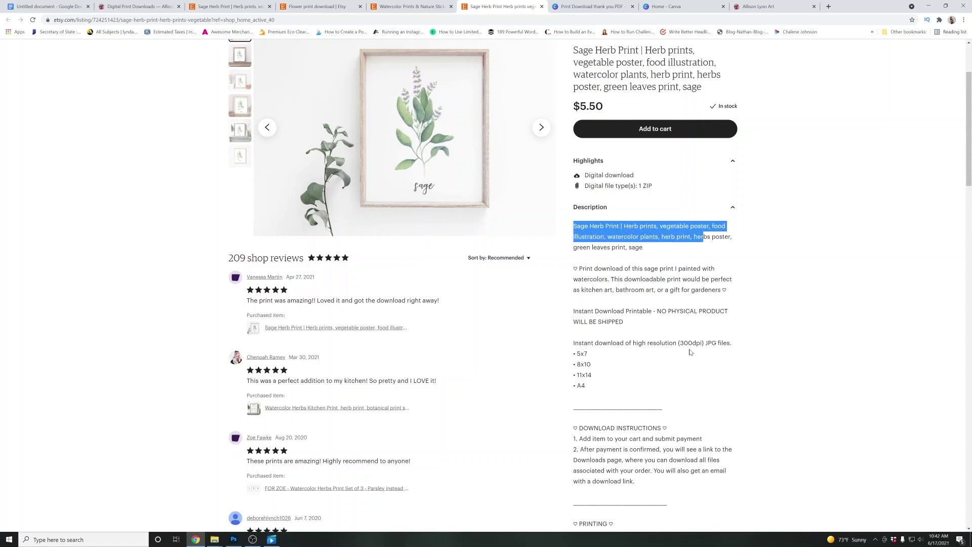
scroll(661, 329, "up", 2)
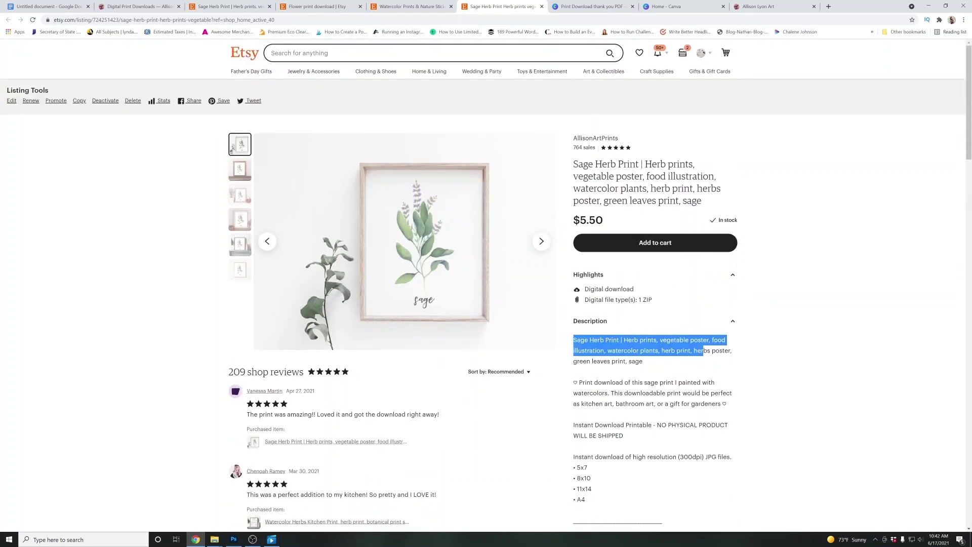
left_click_drag(574, 167, 607, 163)
left_click(606, 163)
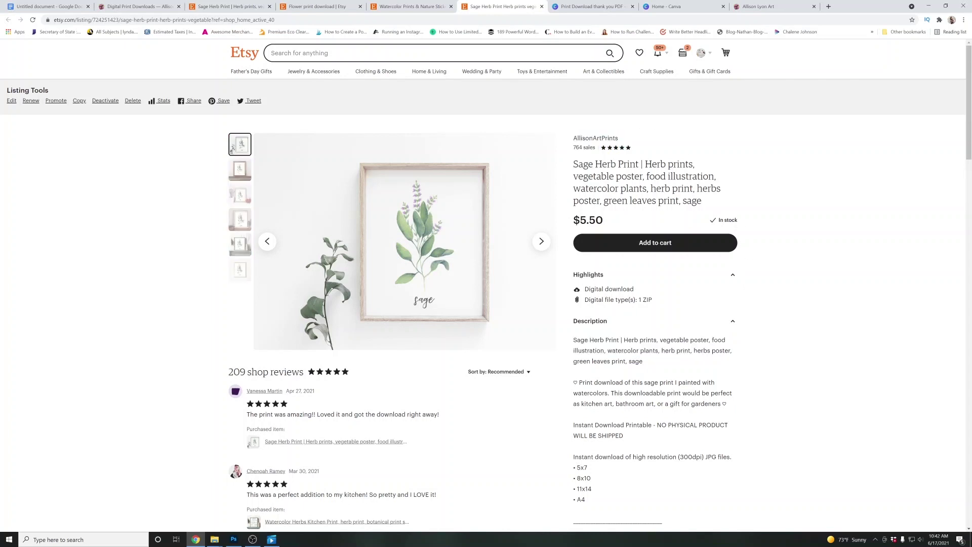
Examine the Sage Herb Print listing's title and the description's notice that no physical product will be shipped
left_click_drag(703, 202, 579, 164)
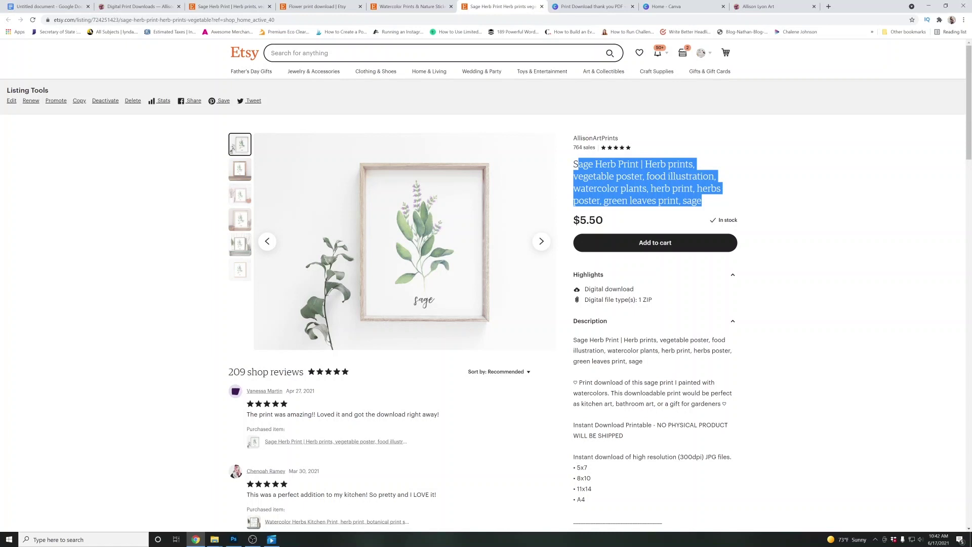
left_click(695, 395)
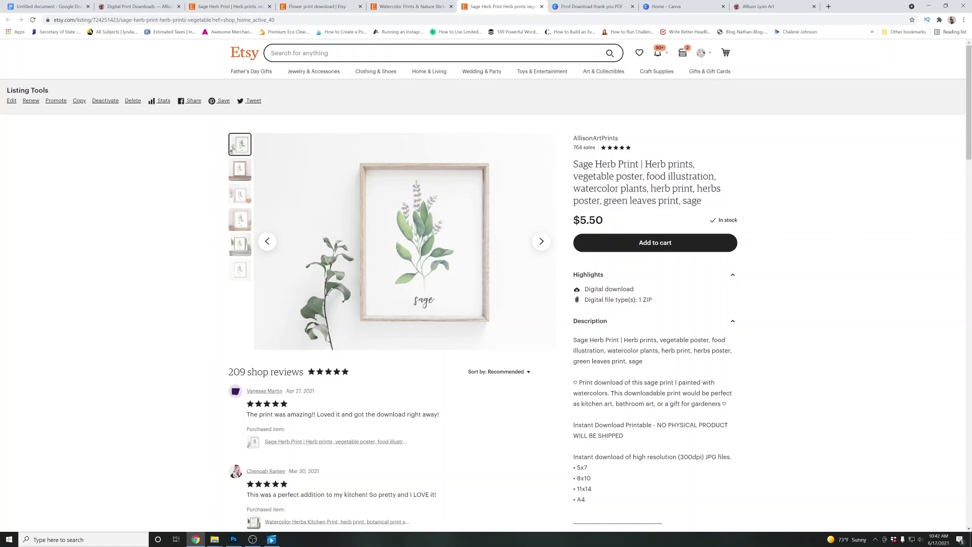
scroll(614, 278, "down", 2)
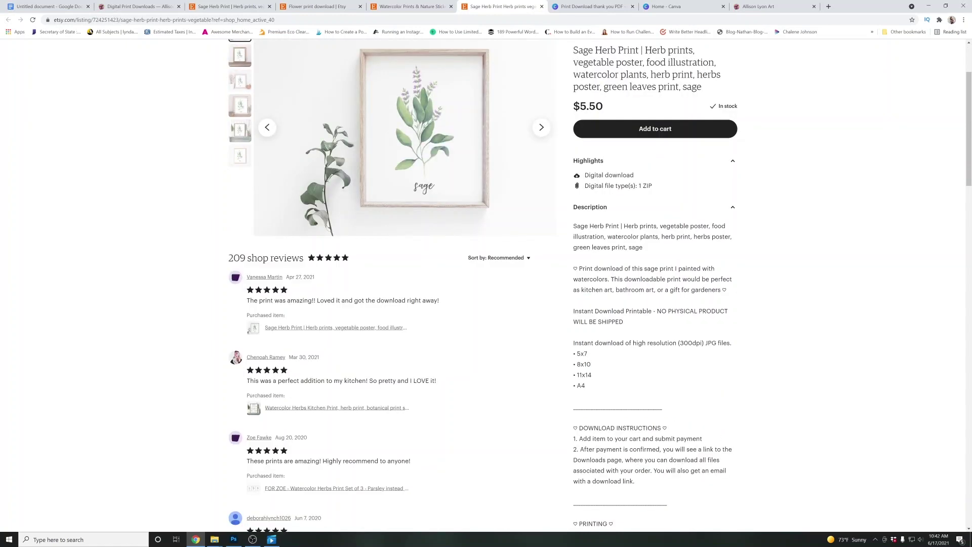
left_click_drag(573, 311, 654, 310)
left_click(635, 326)
left_click_drag(626, 325, 575, 312)
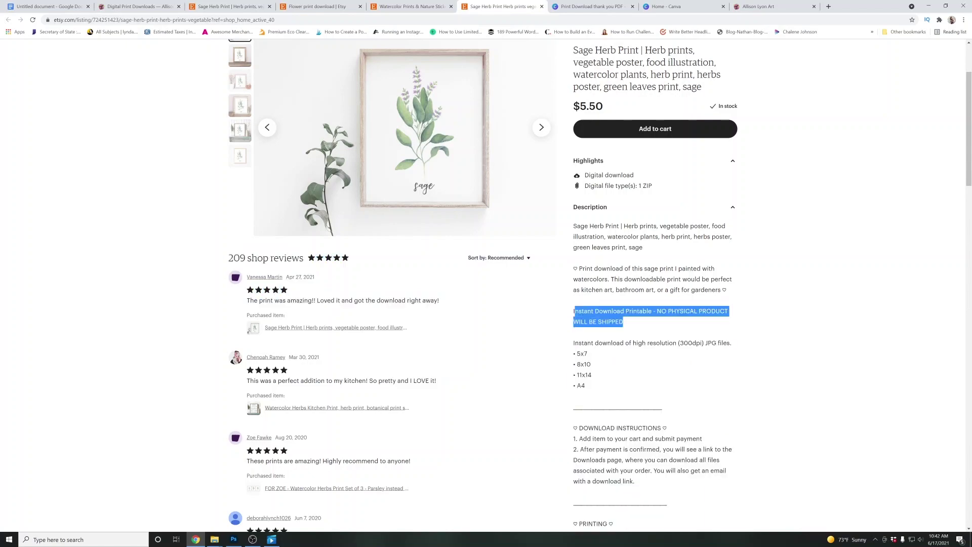
left_click(667, 300)
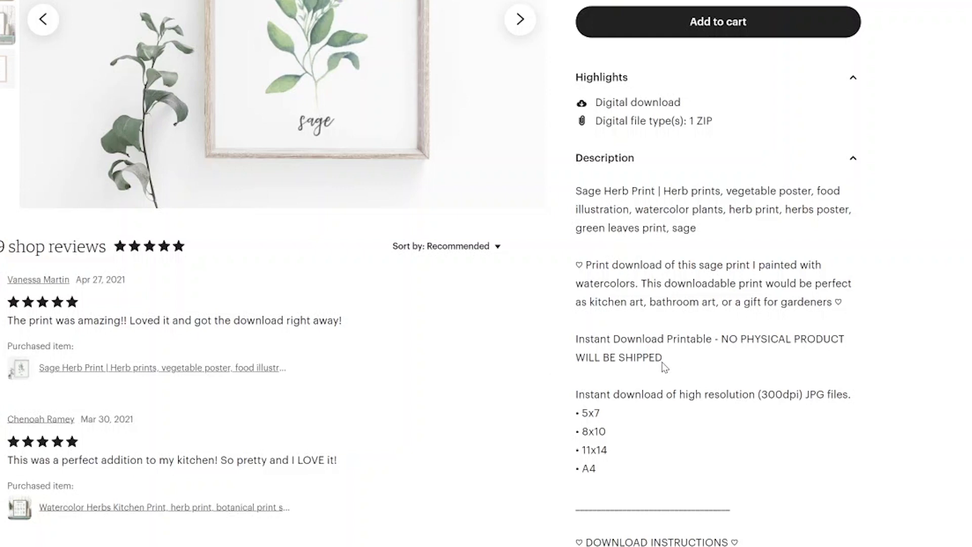
left_click_drag(663, 358, 653, 340)
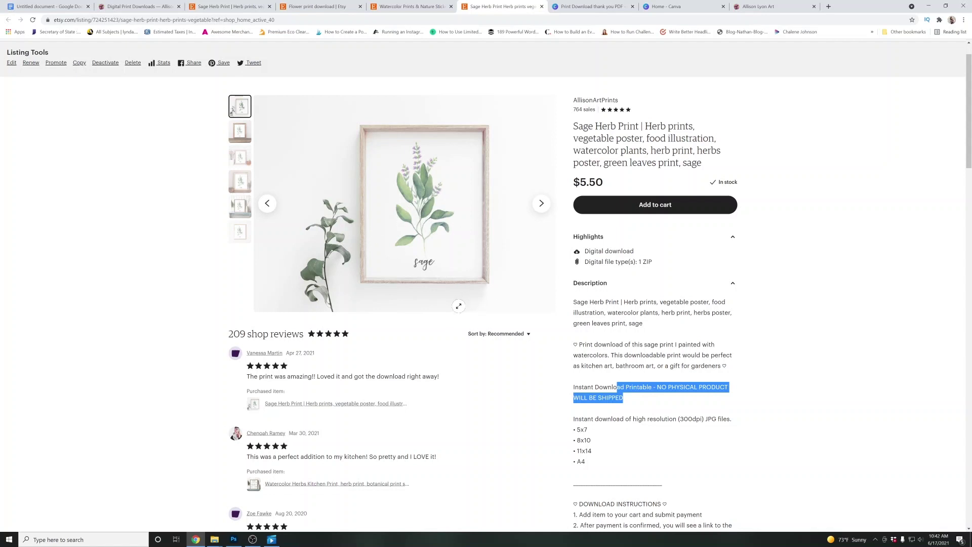
left_click(232, 109)
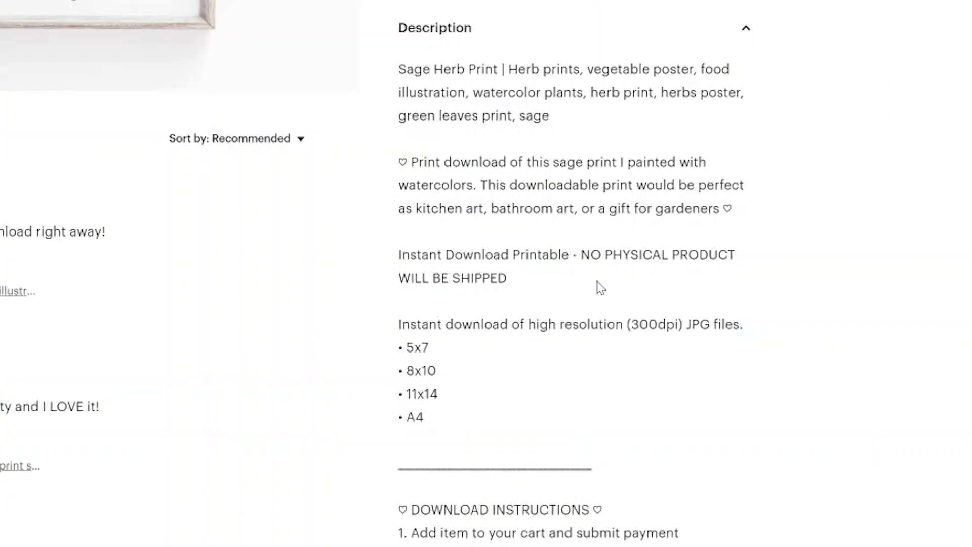
left_click_drag(581, 255, 606, 286)
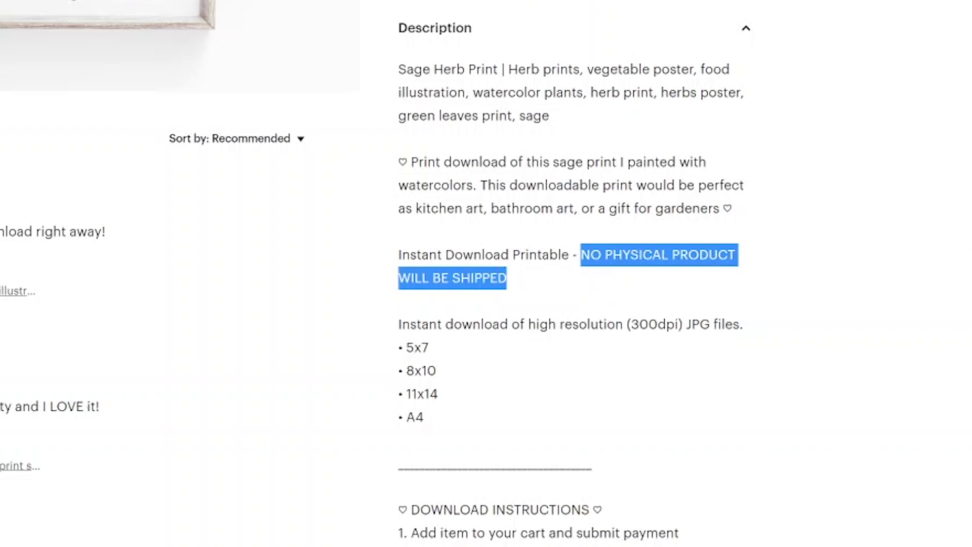
left_click(494, 311)
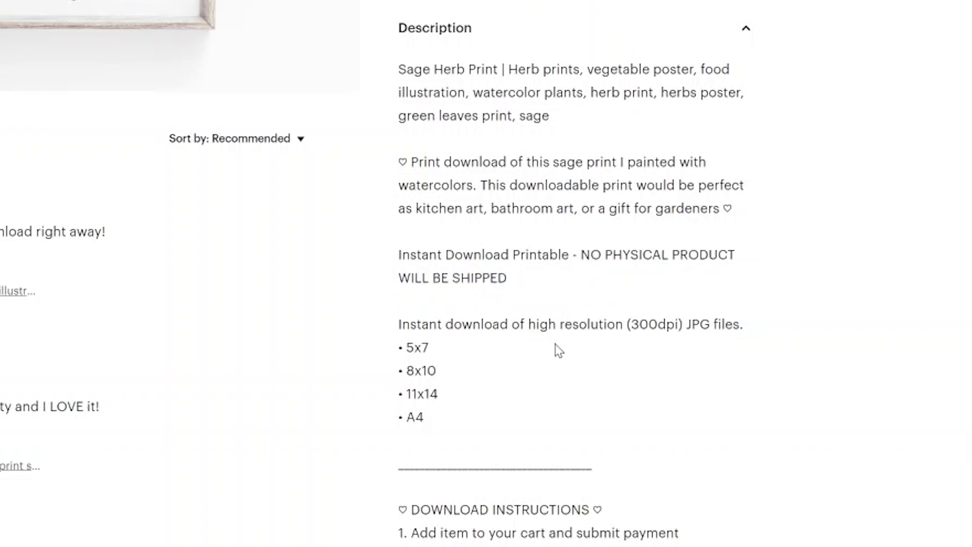
Examine the description's section on high-resolution 300dpi JPG files and the included print sizes
scroll(558, 350, "down", 3)
left_click_drag(399, 159, 430, 256)
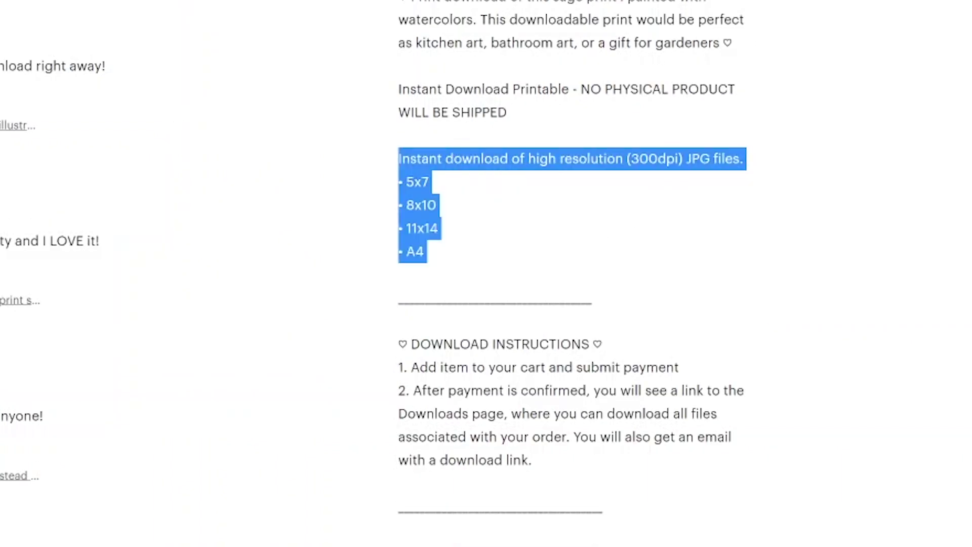
left_click(425, 181)
left_click_drag(508, 159, 748, 160)
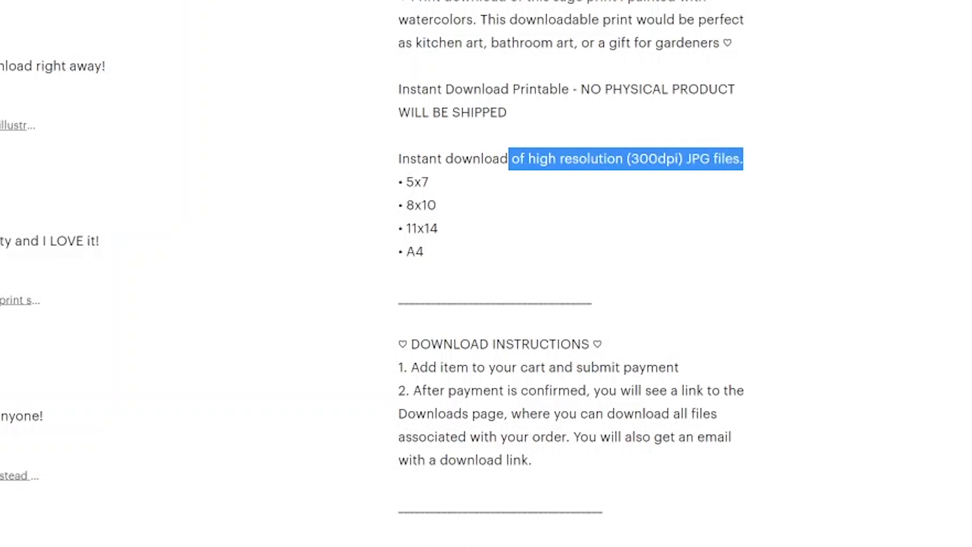
left_click(529, 167)
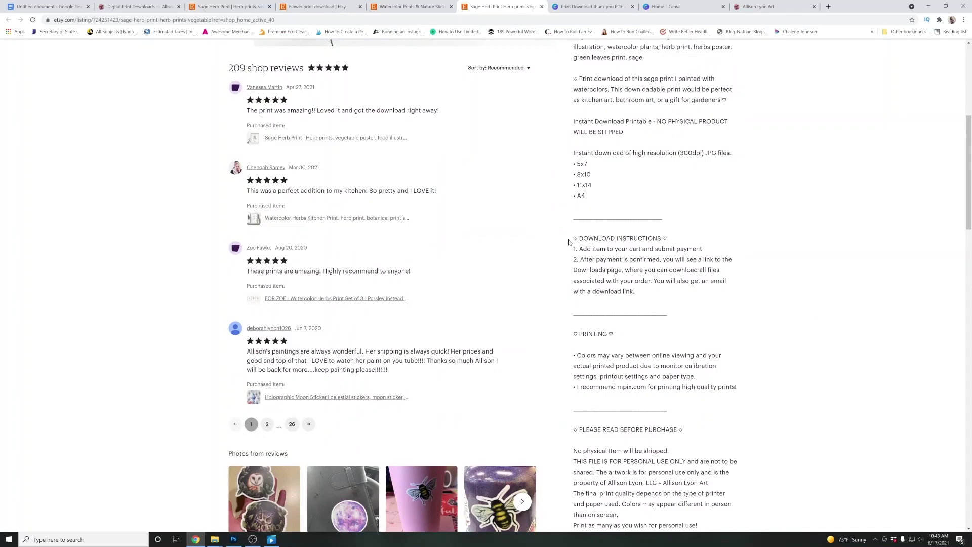
Read the description's download instructions, printing notes and personal-use terms under PLEASE READ BEFORE PURCHASE
left_click_drag(574, 237, 644, 290)
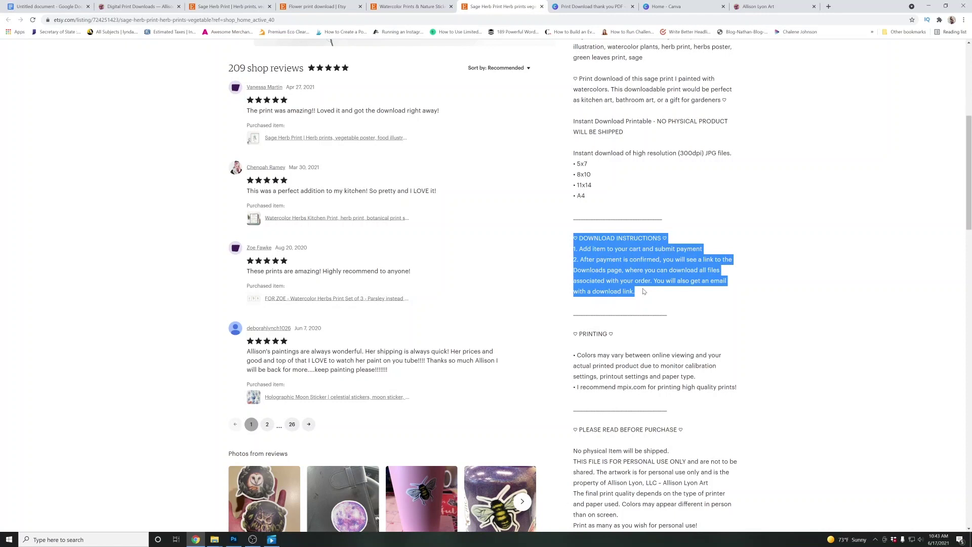
left_click_drag(738, 388, 579, 333)
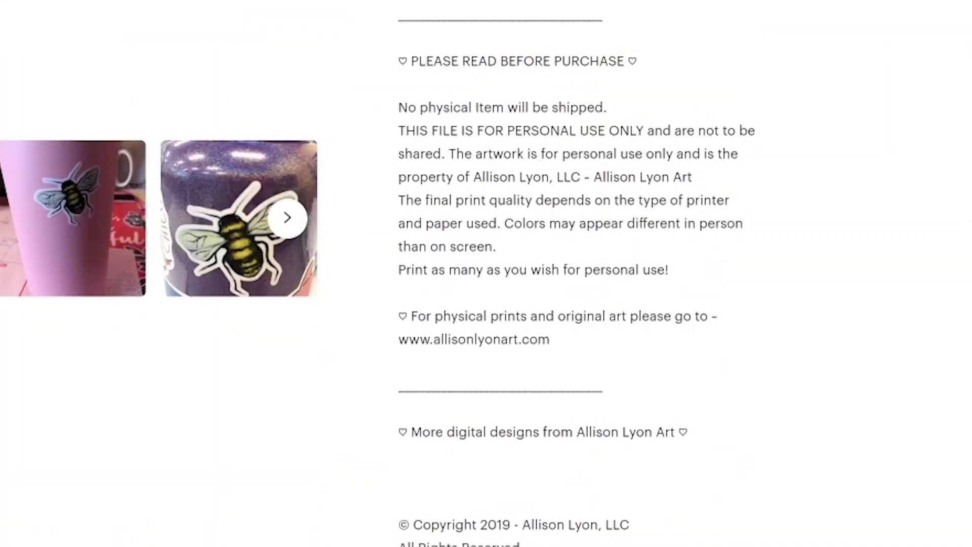
left_click_drag(577, 451, 639, 451)
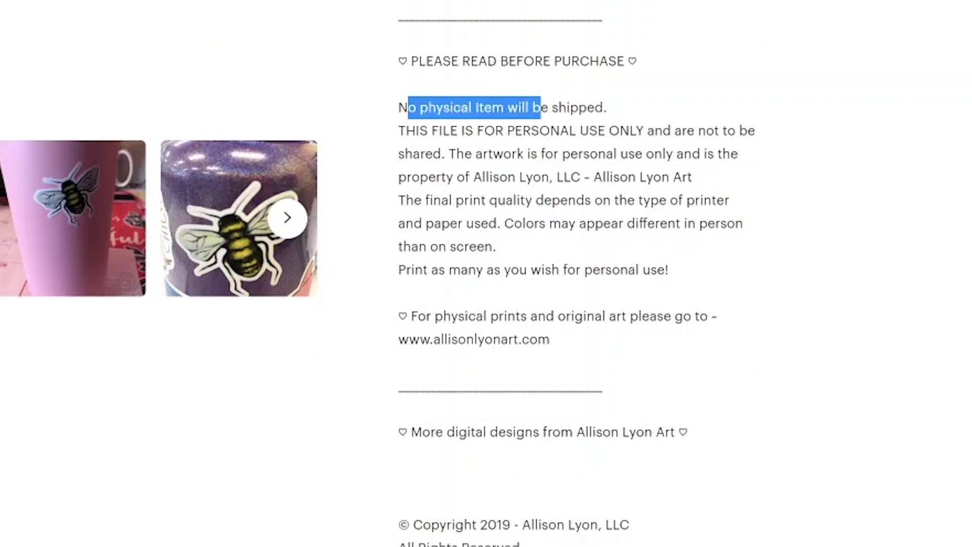
left_click(571, 167)
left_click_drag(397, 134, 598, 130)
left_click(598, 130)
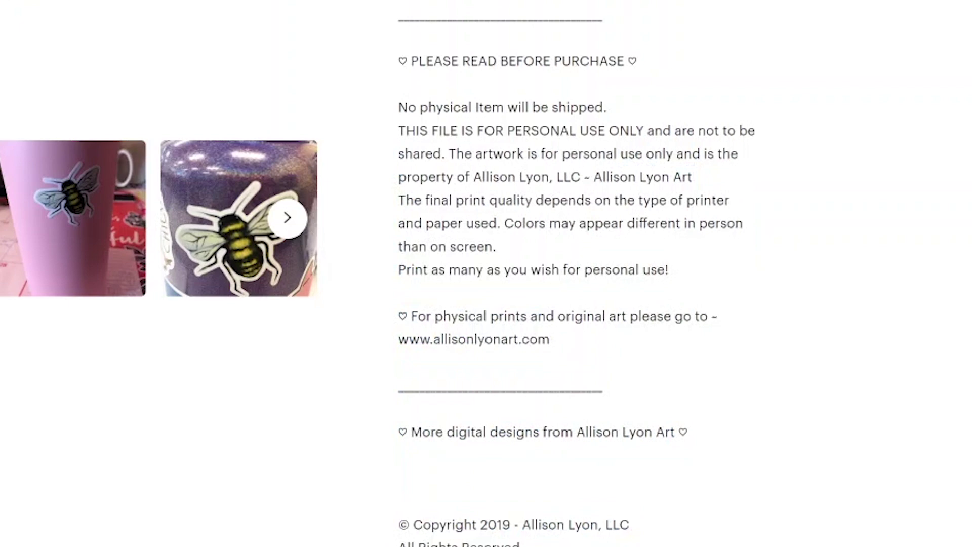
scroll(552, 185, "down", 2)
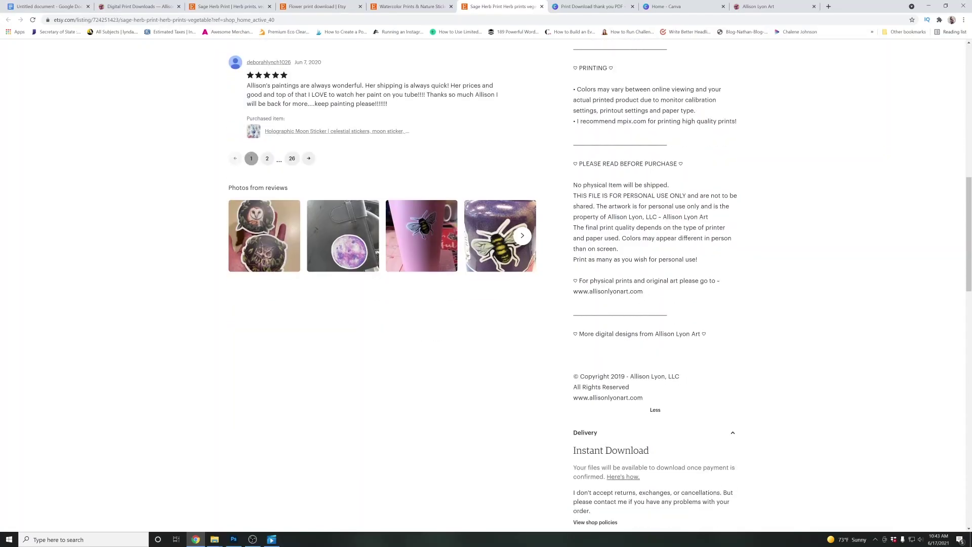
Examine the website address for physical prints and the copyright lines closing the description
double_click(597, 291)
left_click(597, 290)
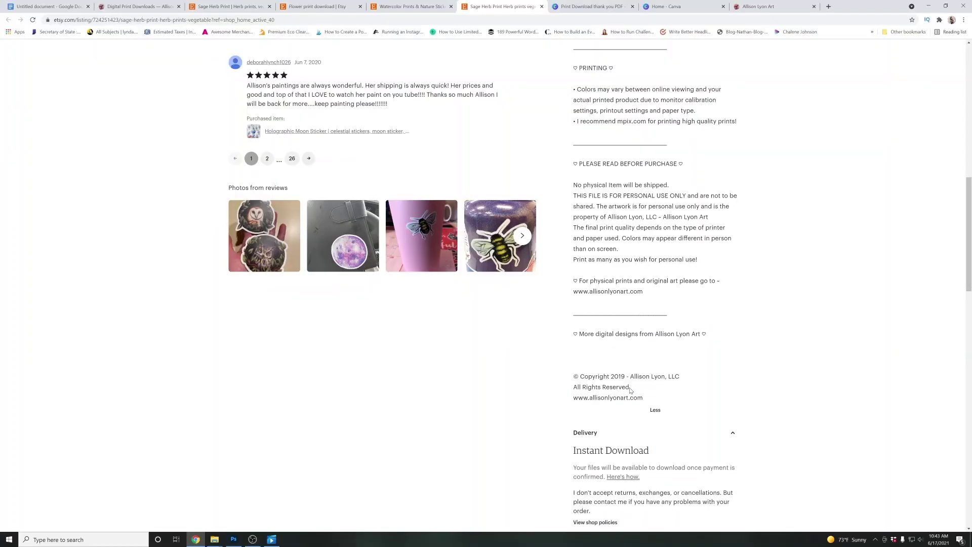
left_click_drag(631, 390, 574, 377)
double_click(595, 376)
left_click(621, 383)
left_click_drag(643, 398, 573, 397)
left_click(632, 396)
Review the sage listing's description again from its opening keyword lines through the download instructions
scroll(632, 396, "up", 8)
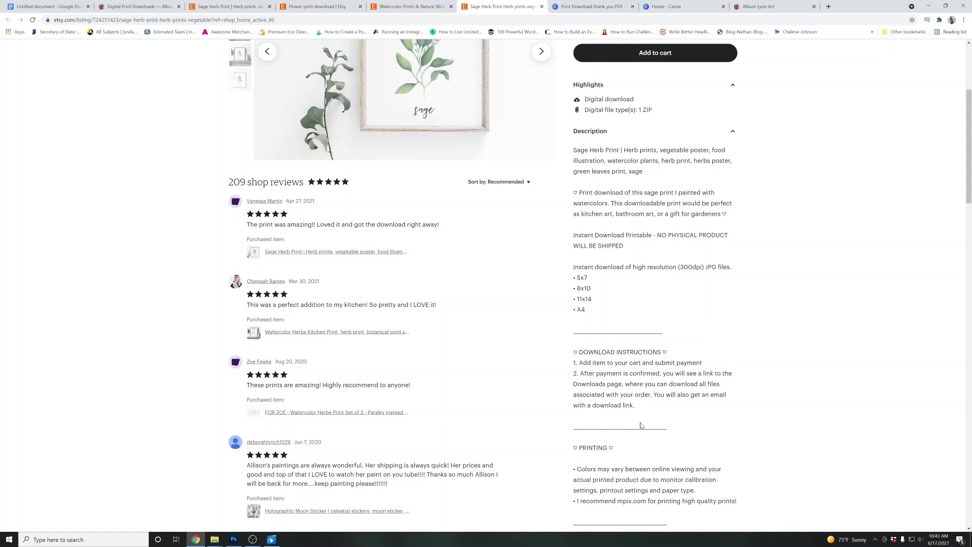
scroll(640, 425, "up", 3)
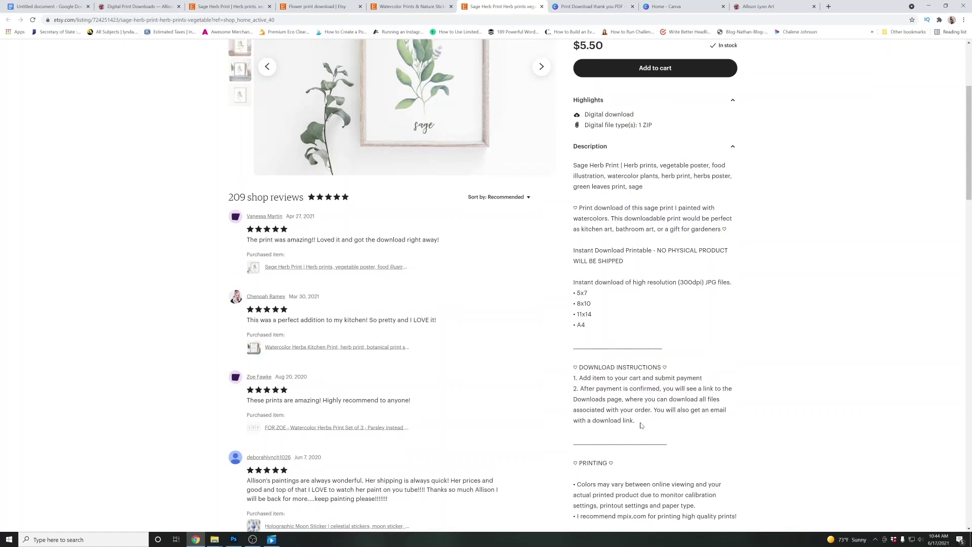
left_click_drag(574, 264, 625, 499)
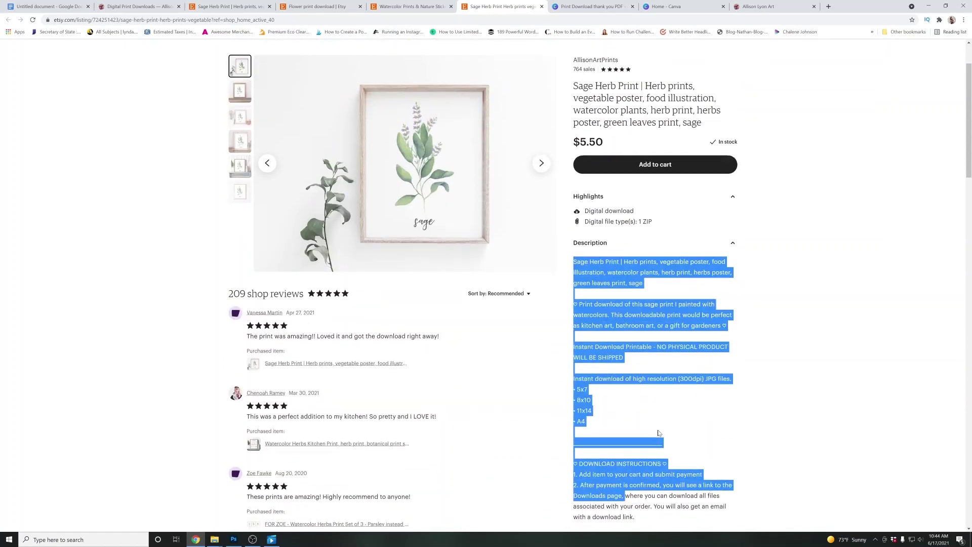
scroll(658, 432, "down", 2)
left_click(656, 172)
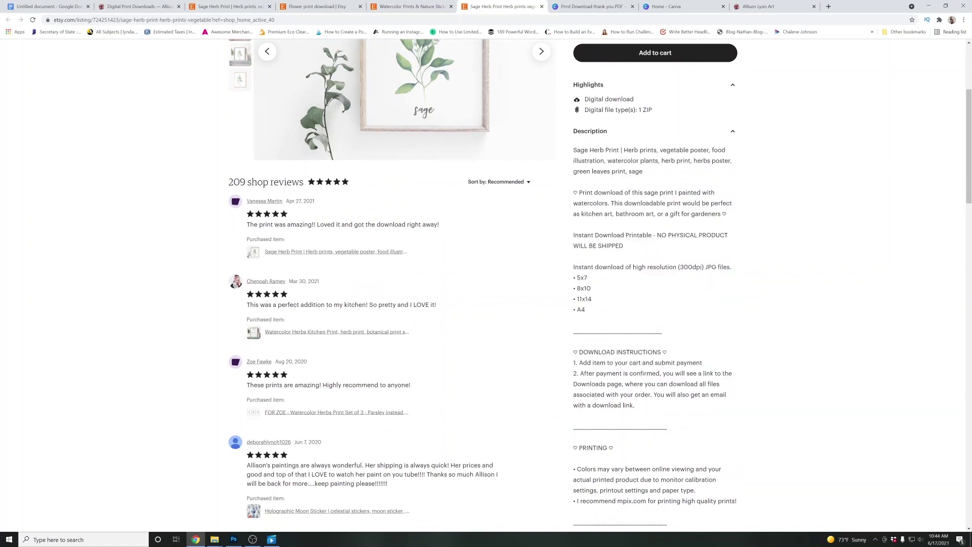
Open the Watercolor Herbs Print Set of 3 listing with rosemary, basil and sage from the Etsy shop's items in a new tab
left_click(400, 6)
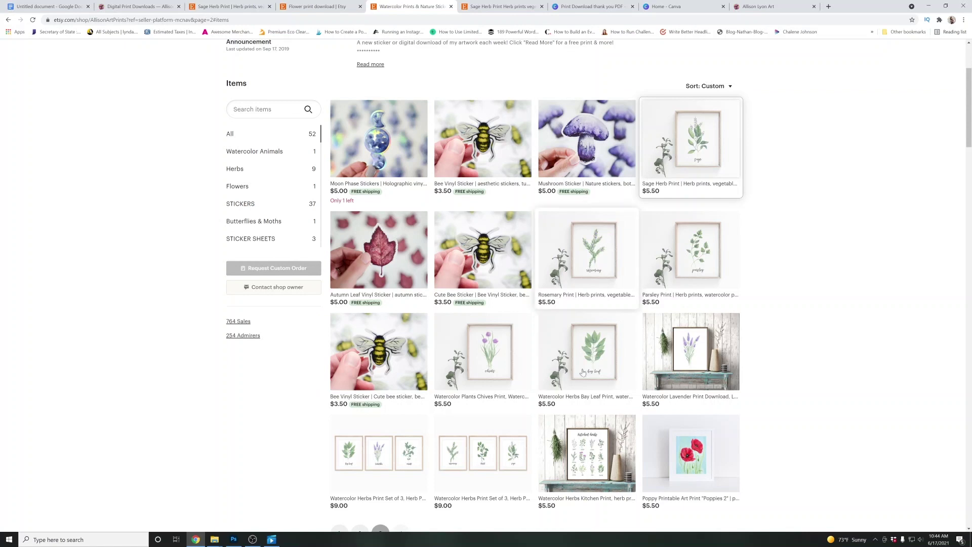
left_click(575, 269)
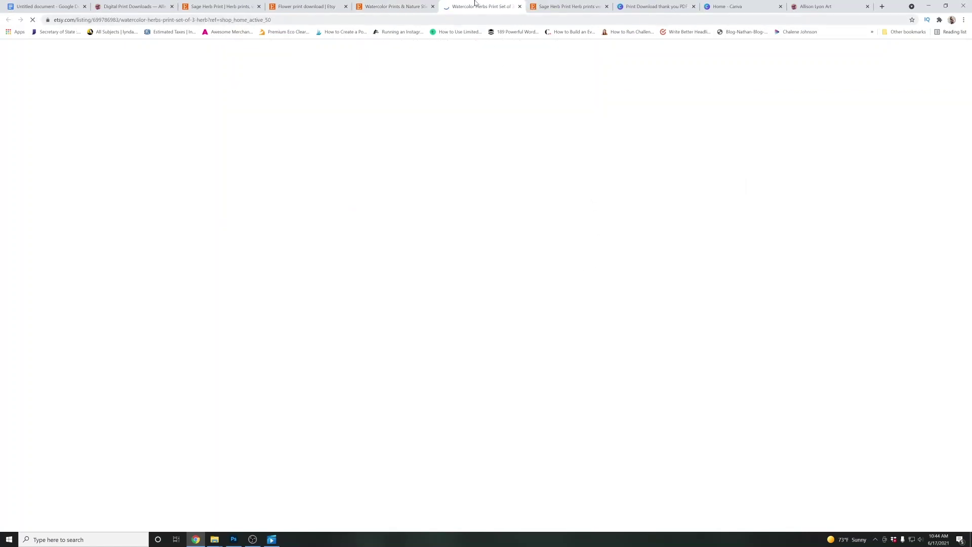
left_click(552, 5)
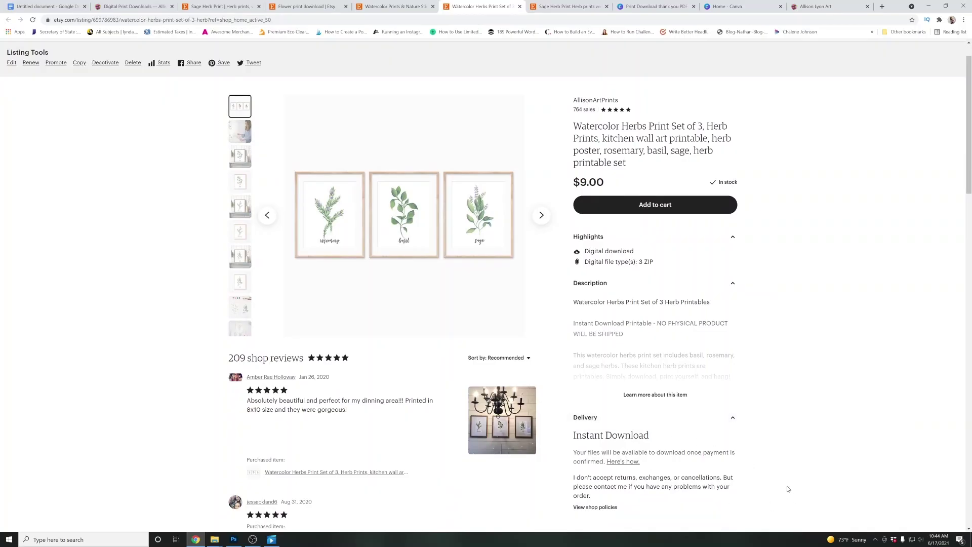
scroll(772, 478, "down", 1)
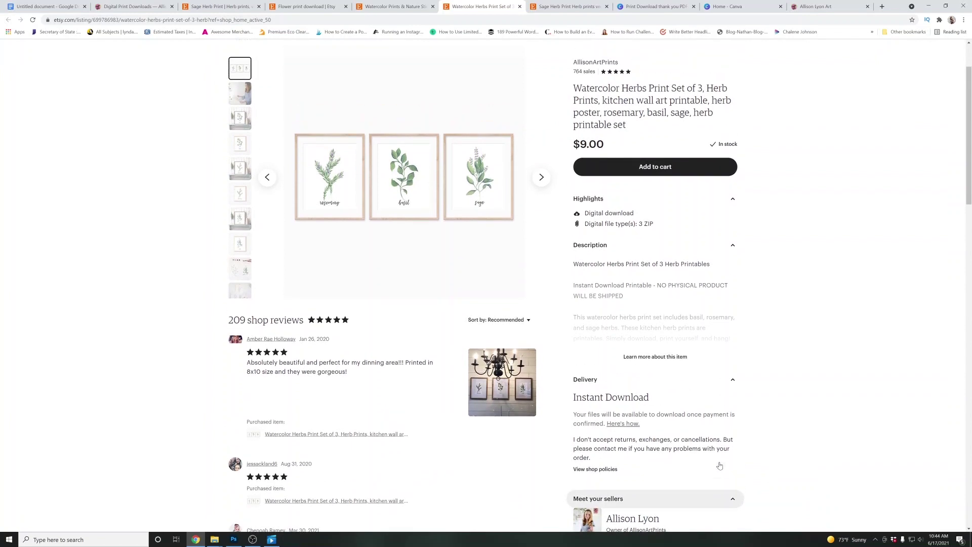
Look through the herb set's listing photos, comparing the shelf-scene mockups with the plain framed views of each print
left_click(247, 127)
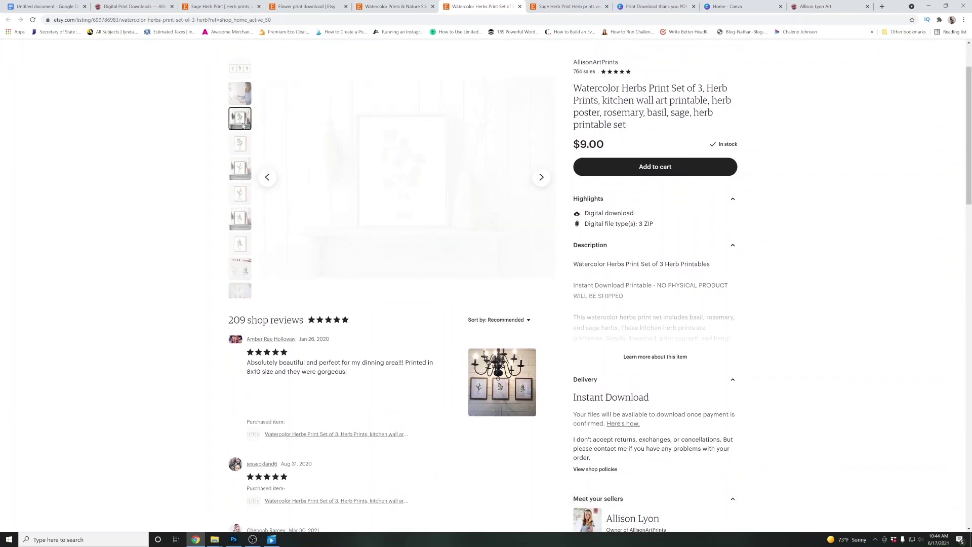
left_click(241, 148)
left_click(240, 169)
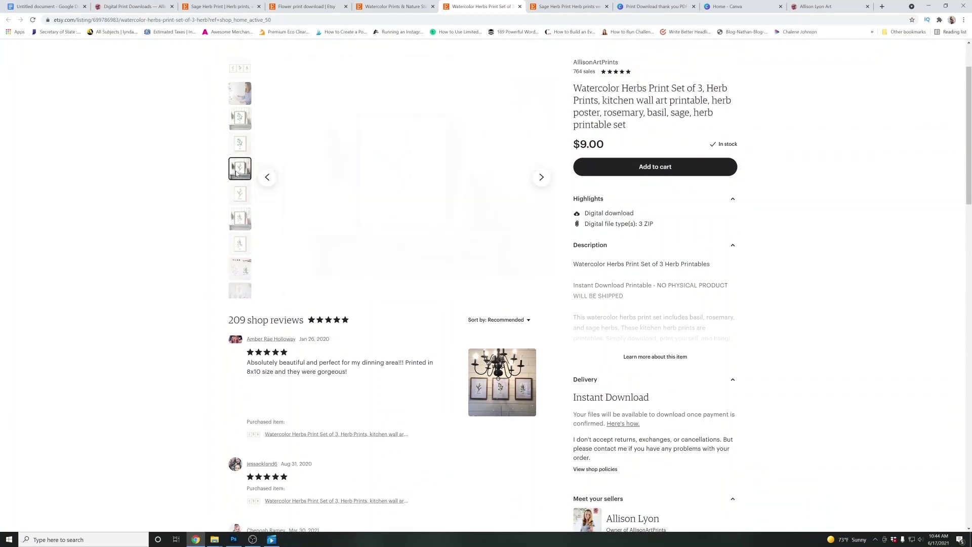
left_click(236, 199)
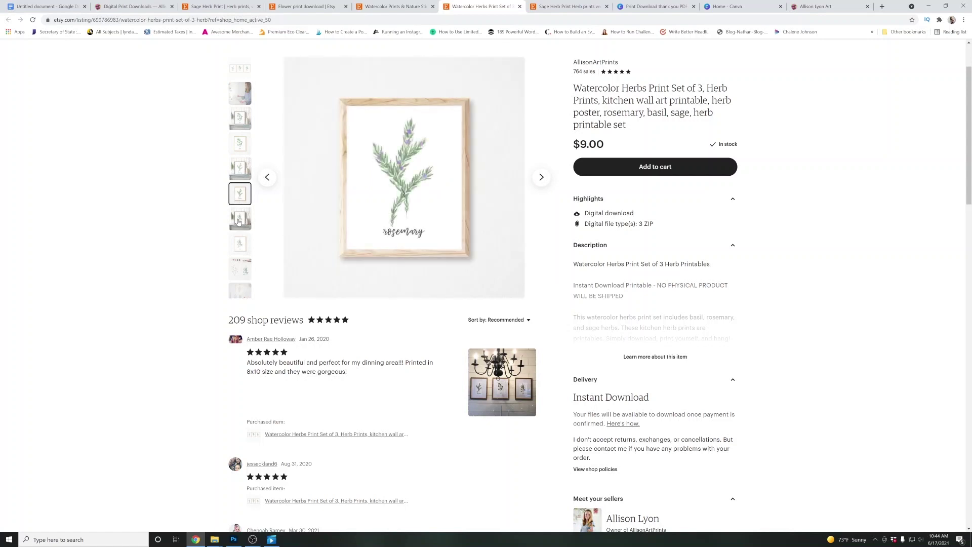
left_click(240, 218)
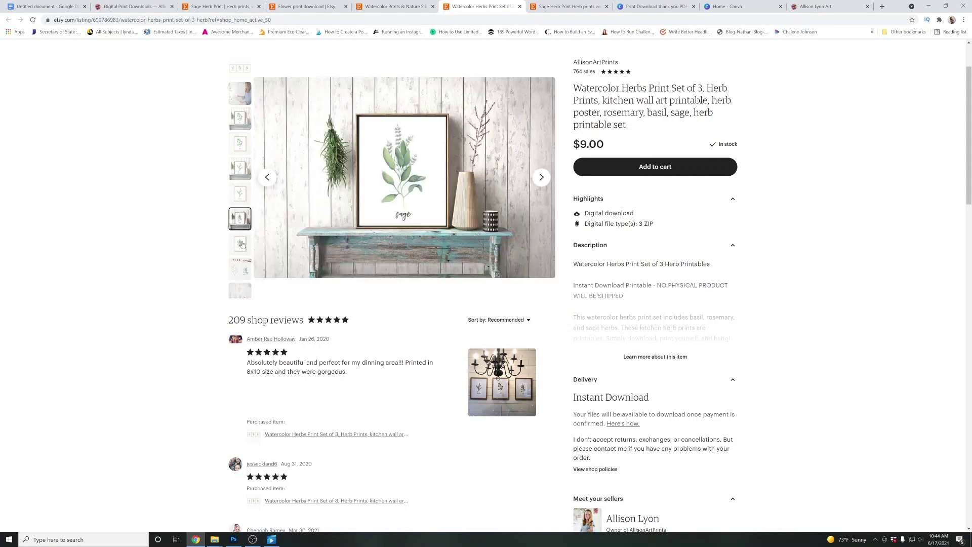
left_click(242, 245)
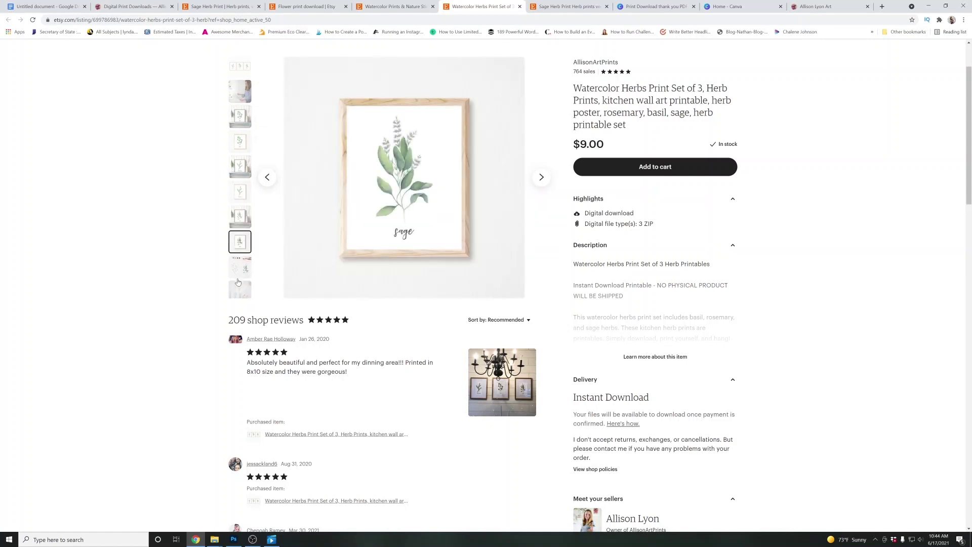
left_click(242, 205)
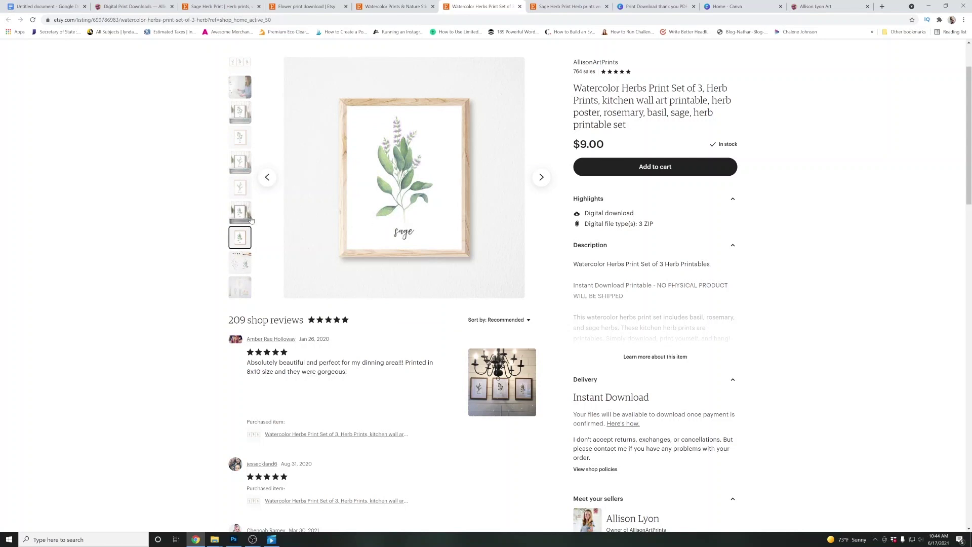
left_click(240, 188)
left_click(241, 162)
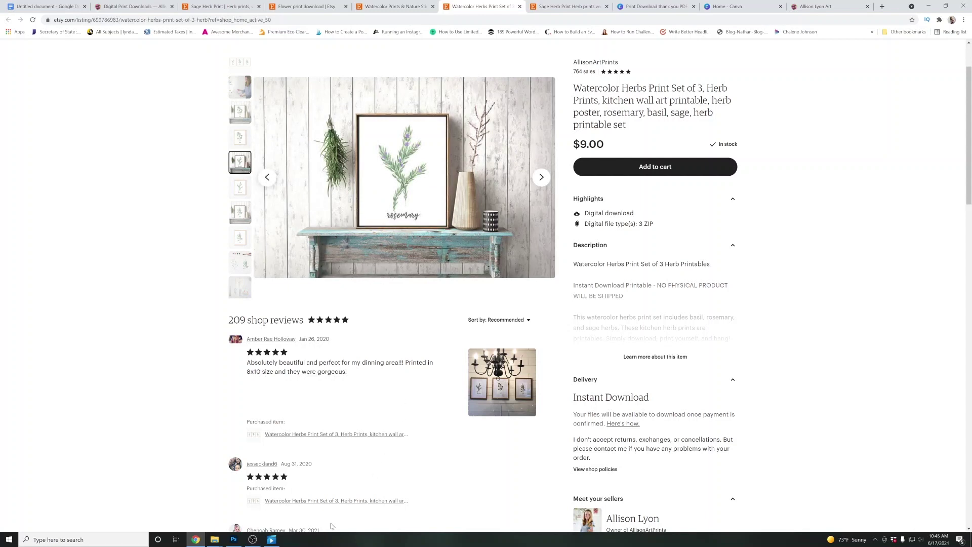
Switch to Photoshop and bring up the Minimalist 8x10 Mockup ETSY.psd document
mouse_move(235, 543)
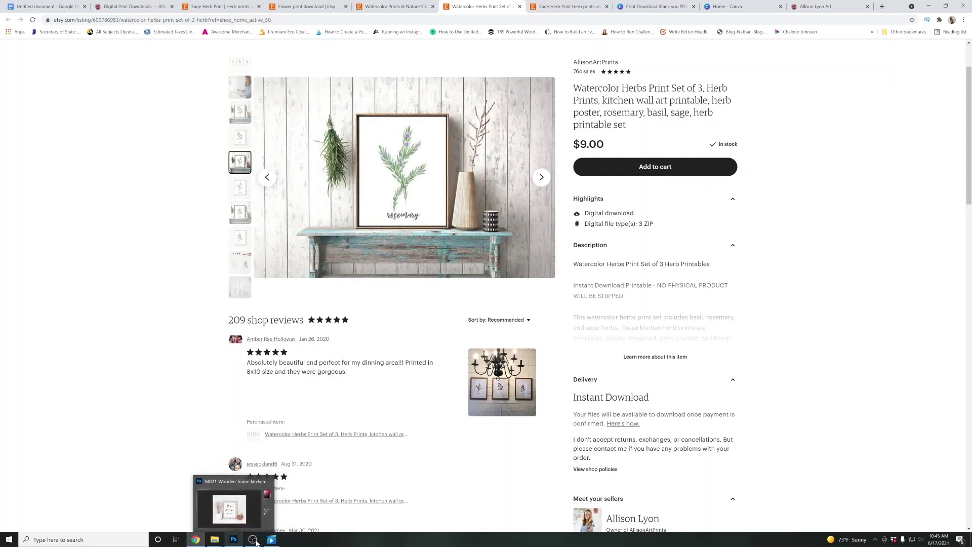
left_click(238, 508)
left_click(239, 27)
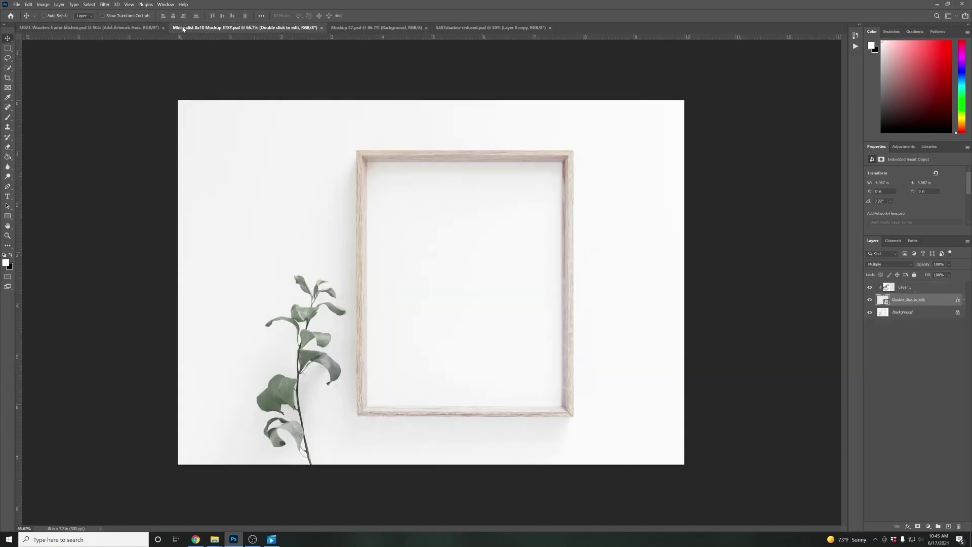
Compare the peony, matted white frame and wooden frame mockups, ending on Minimalist 8x10 Mockup ETSY.psd
left_click(488, 28)
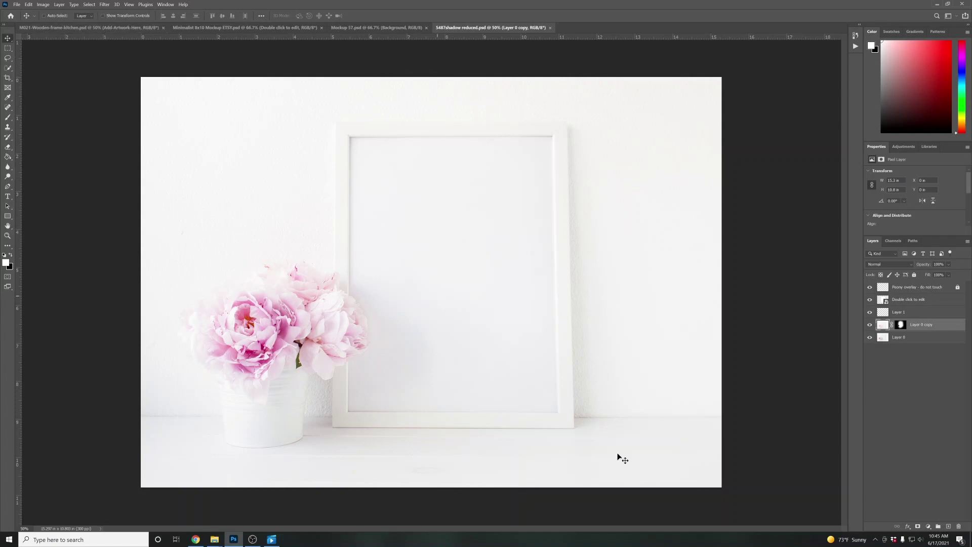
left_click(380, 28)
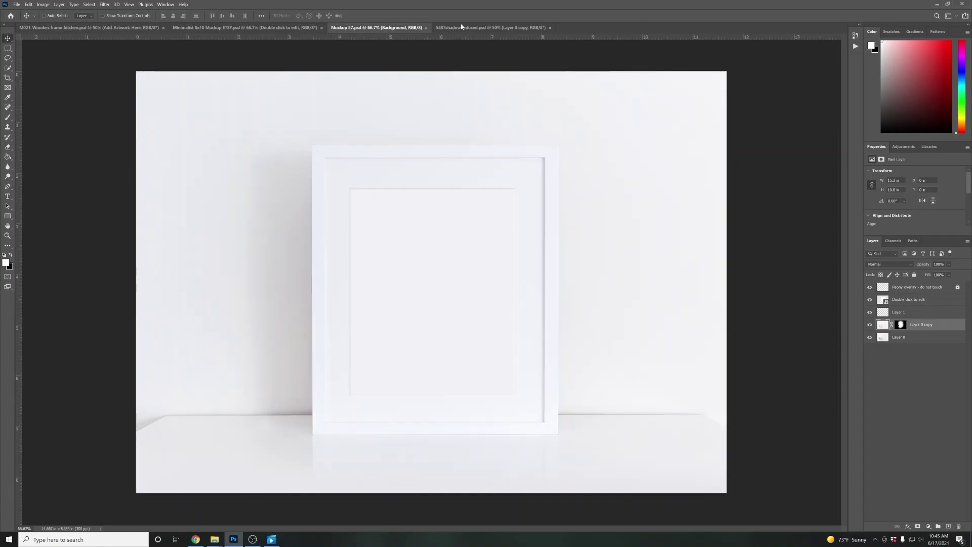
left_click(256, 28)
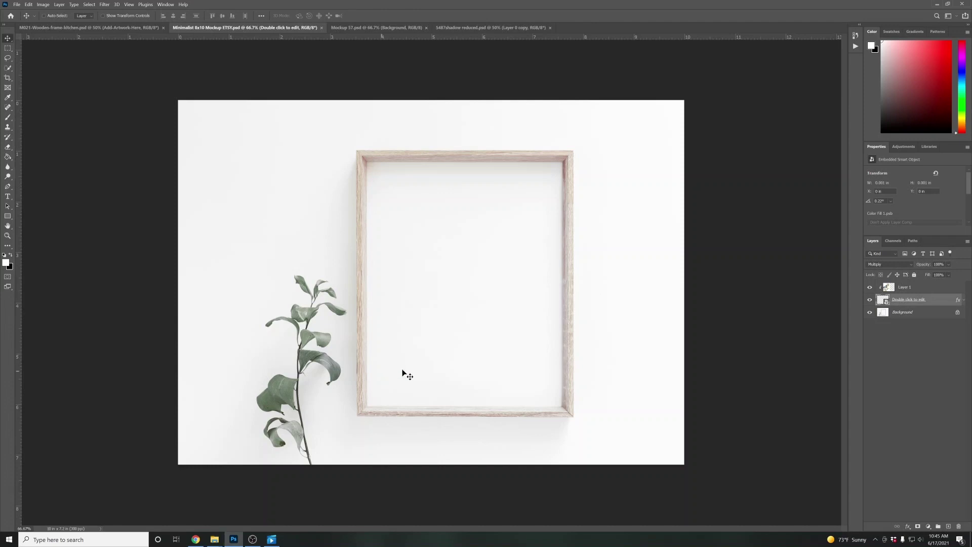
Open Fruit 8x10 print RGB from the ETSY LISTINGS Fruit folder in Adobe Photoshop 2021
mouse_move(212, 538)
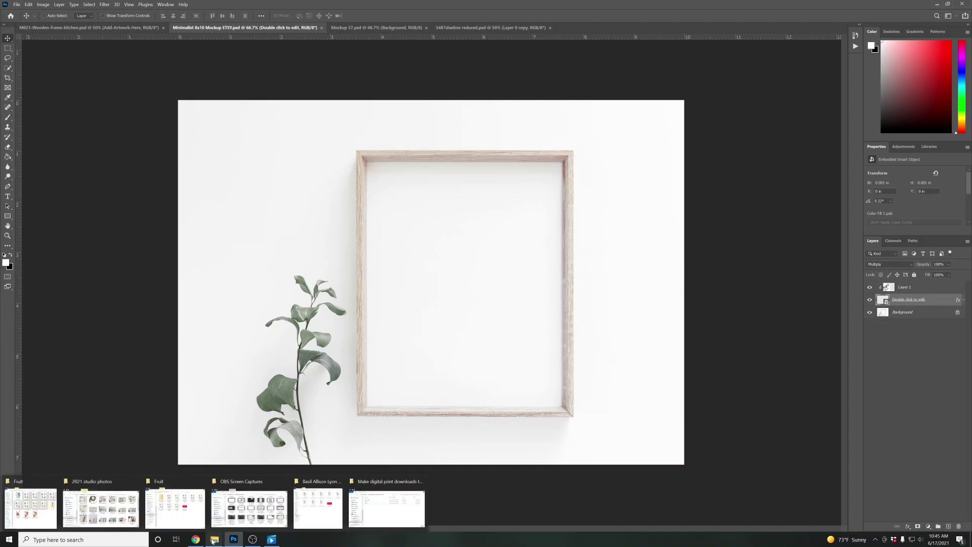
left_click(182, 509)
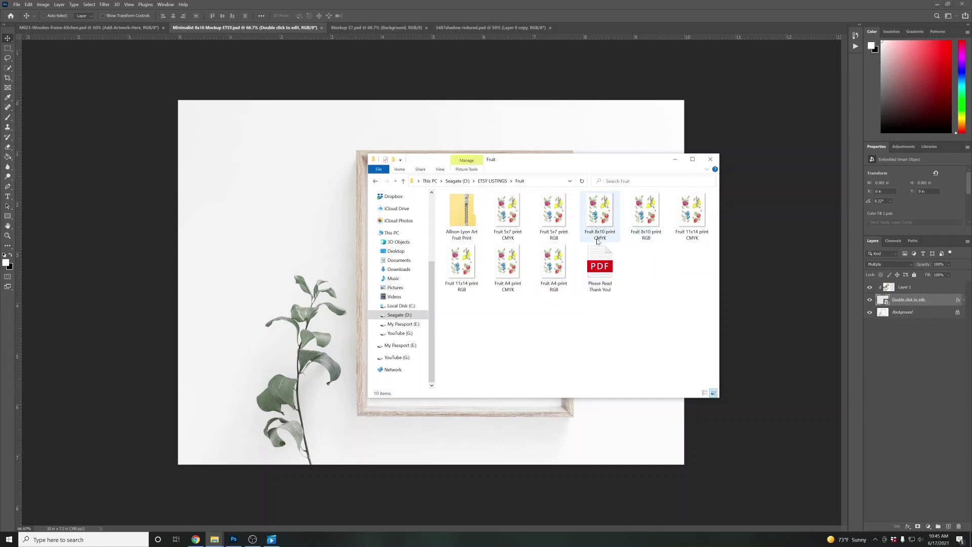
right_click(653, 219)
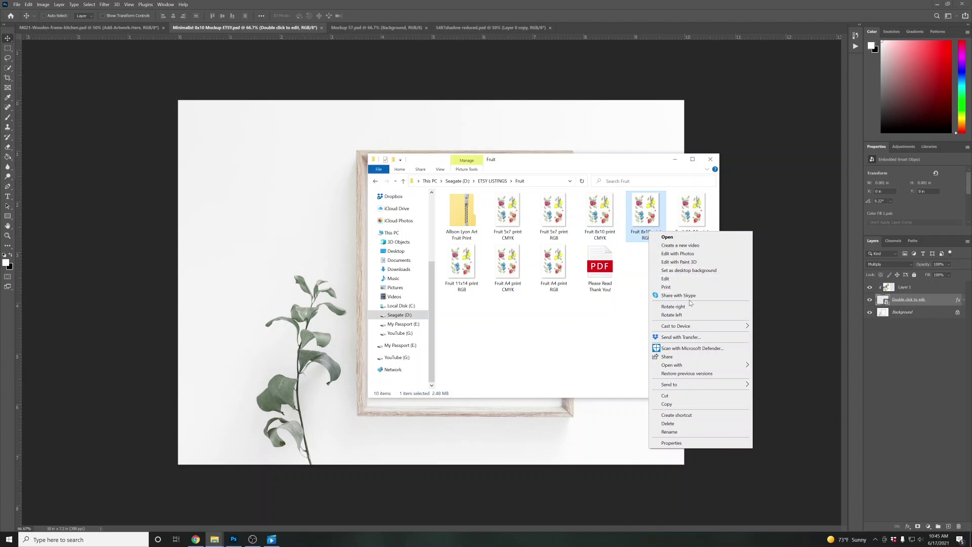
mouse_move(689, 367)
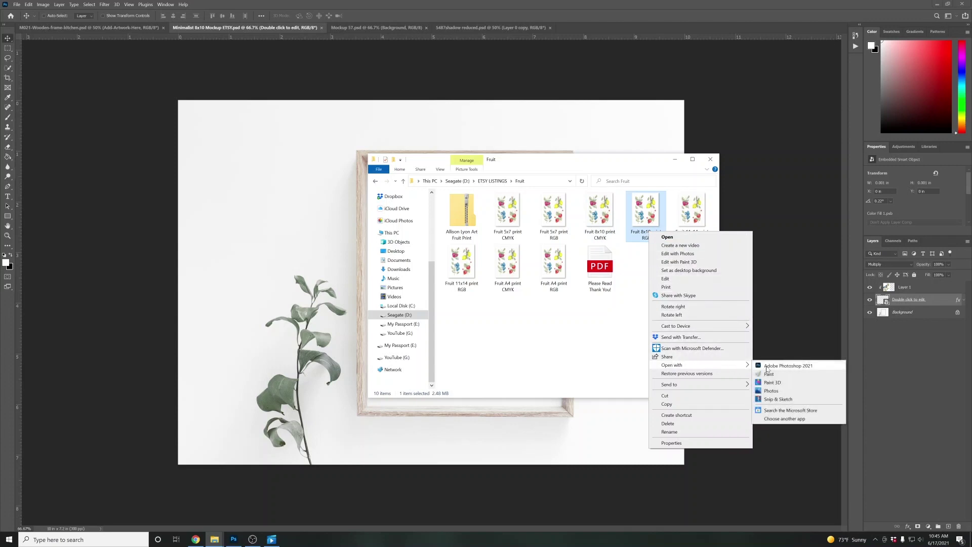
left_click(767, 367)
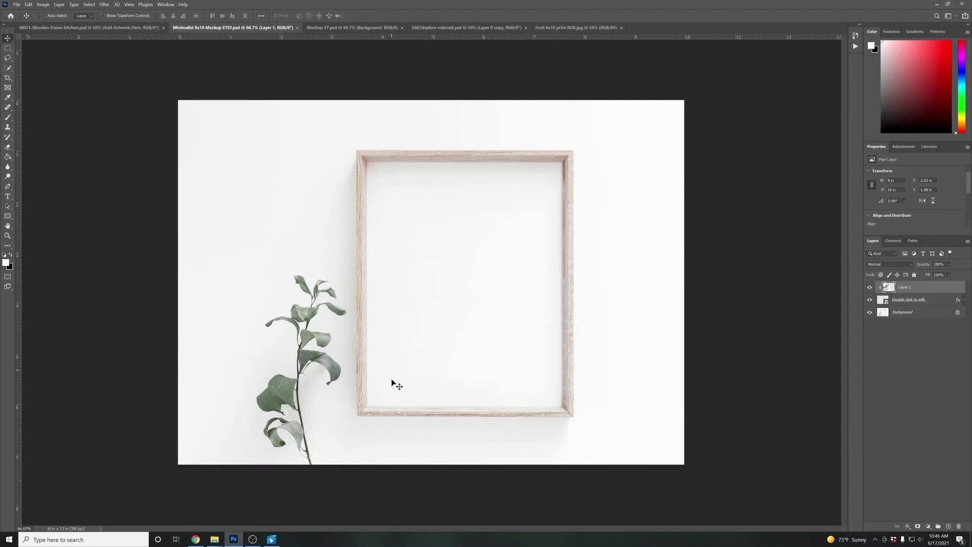
Delete Layer 1 from the minimalist mockup and replace the "Double click to edit" smart object's contents with Fruit 8x10 print RGB
key("Delete")
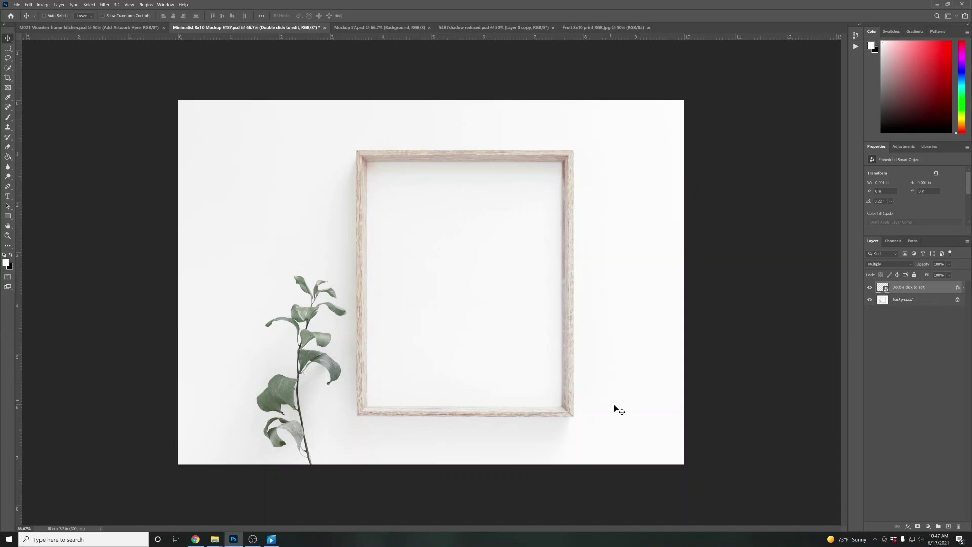
right_click(901, 289)
left_click(912, 308)
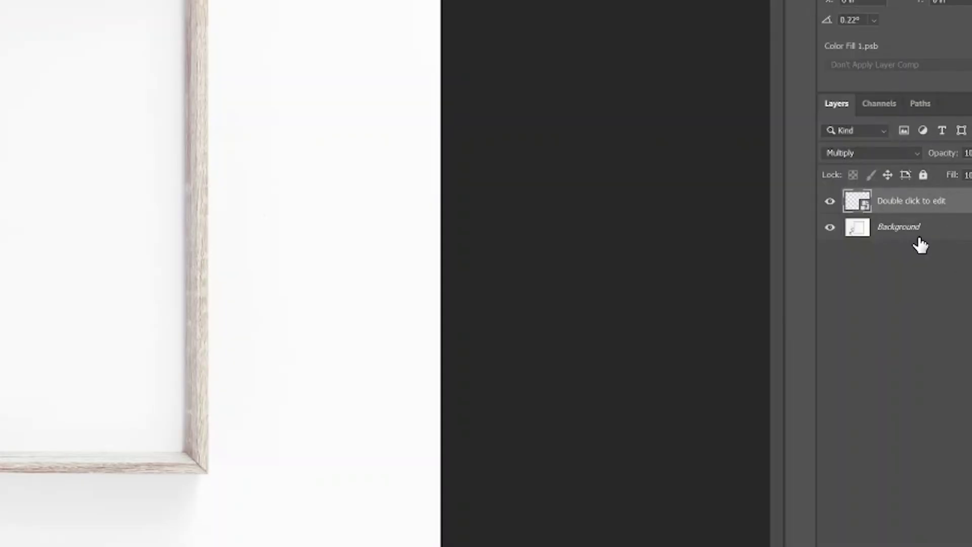
right_click(903, 203)
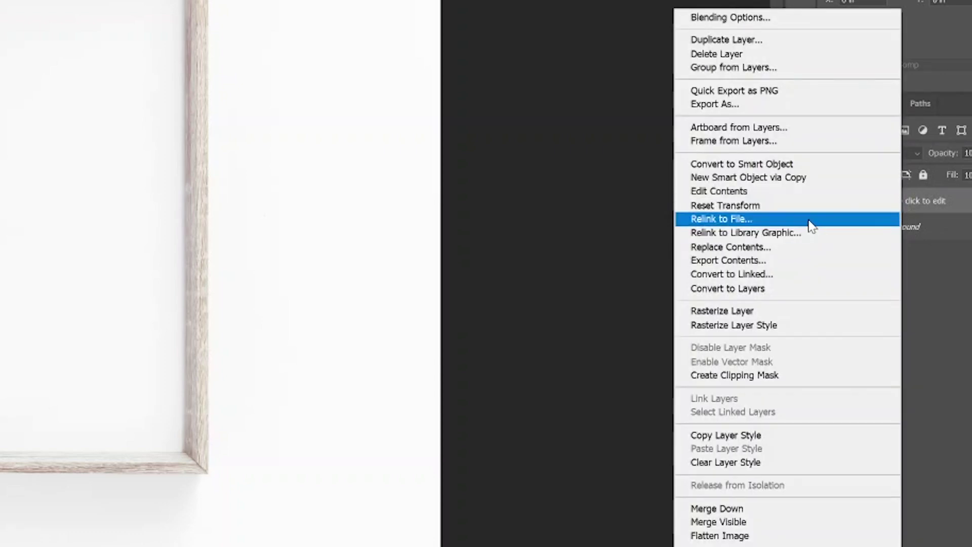
left_click(702, 248)
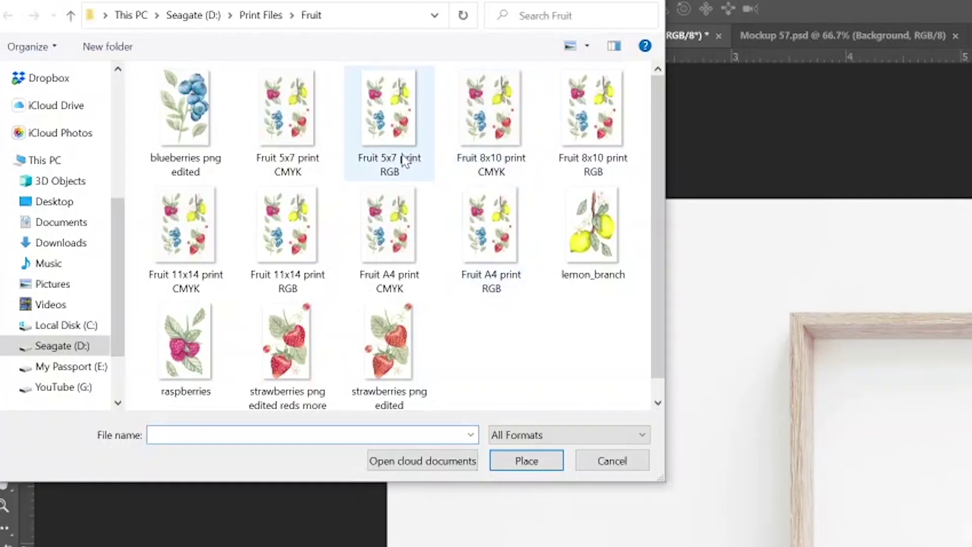
left_click(592, 111)
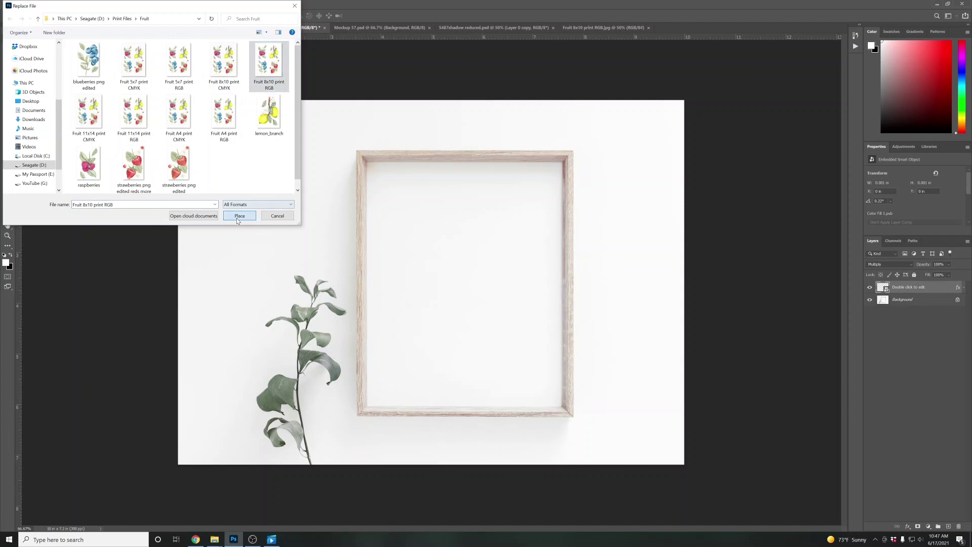
left_click(239, 215)
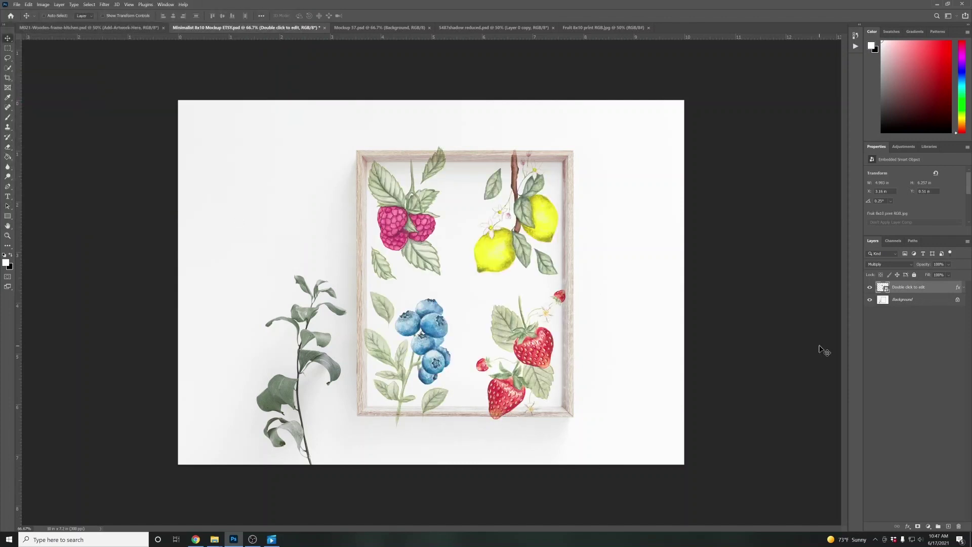
Scale the fruit artwork down to about 4 x 5 in and position it inside the wooden frame
key("ctrl+t")
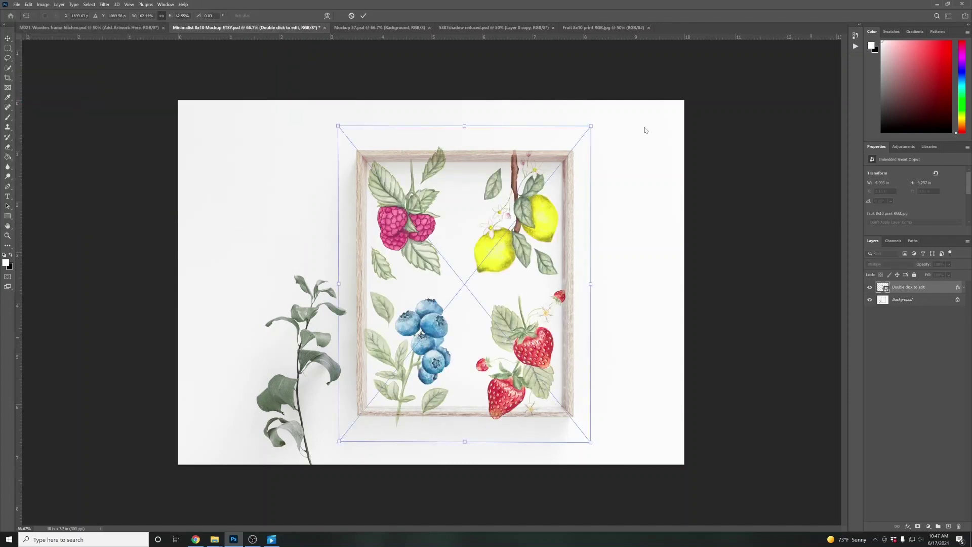
left_click_drag(594, 124, 544, 188)
left_click_drag(443, 226, 470, 196)
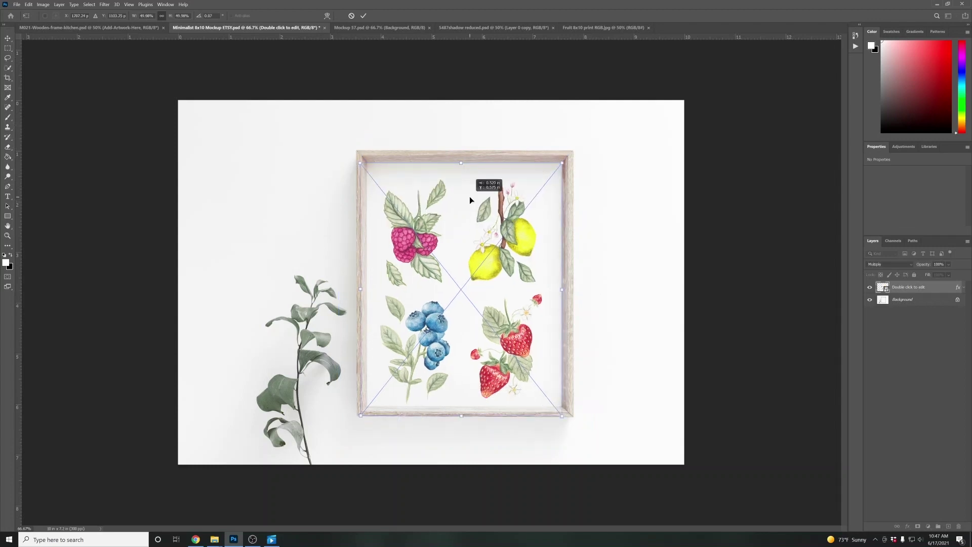
key("Left")
key("Left")
key("Left")
key("Left")
key("Return")
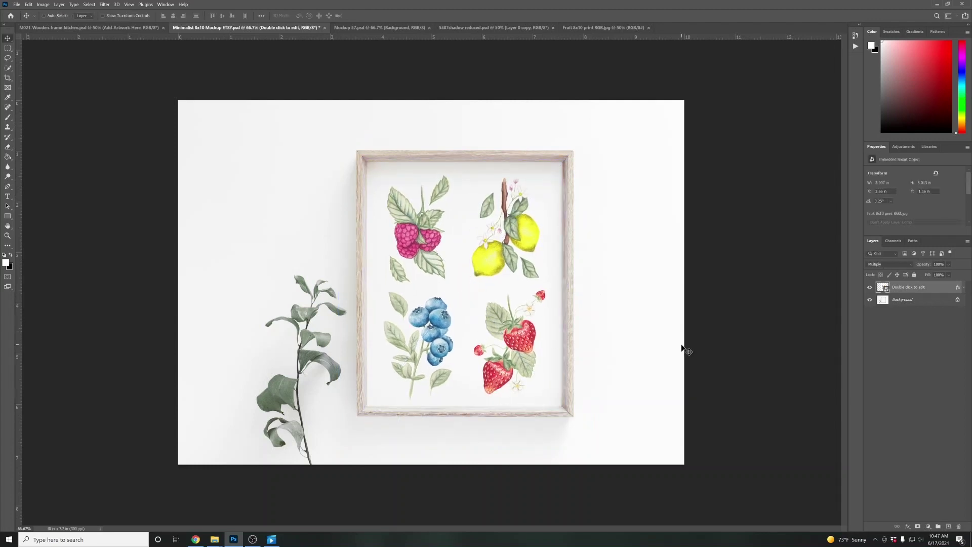
key("Left")
key("Left")
key("Right")
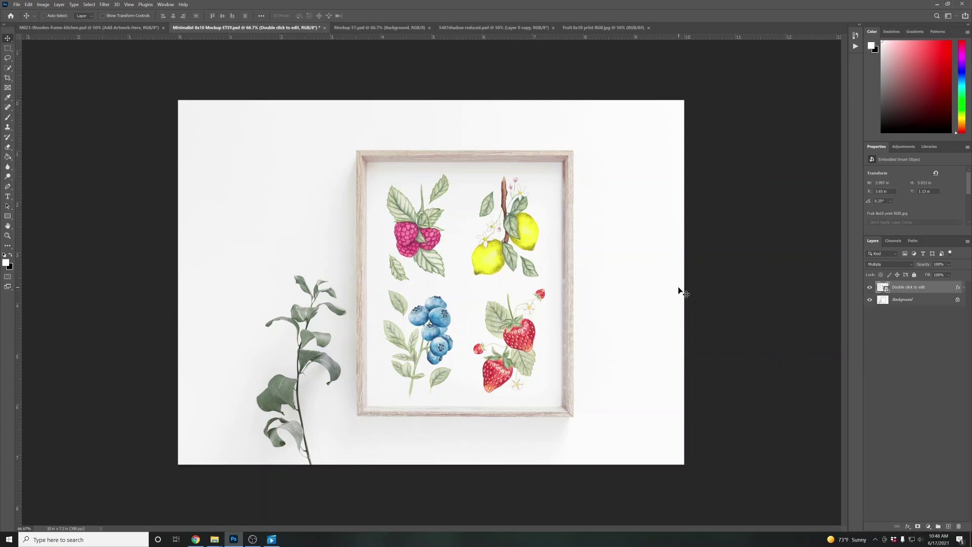
Save a JPEG copy of the mockup as "Fruit print mockup 1" in the ETSY LISTINGS Fruit folder at quality 12
key("ctrl+alt+s")
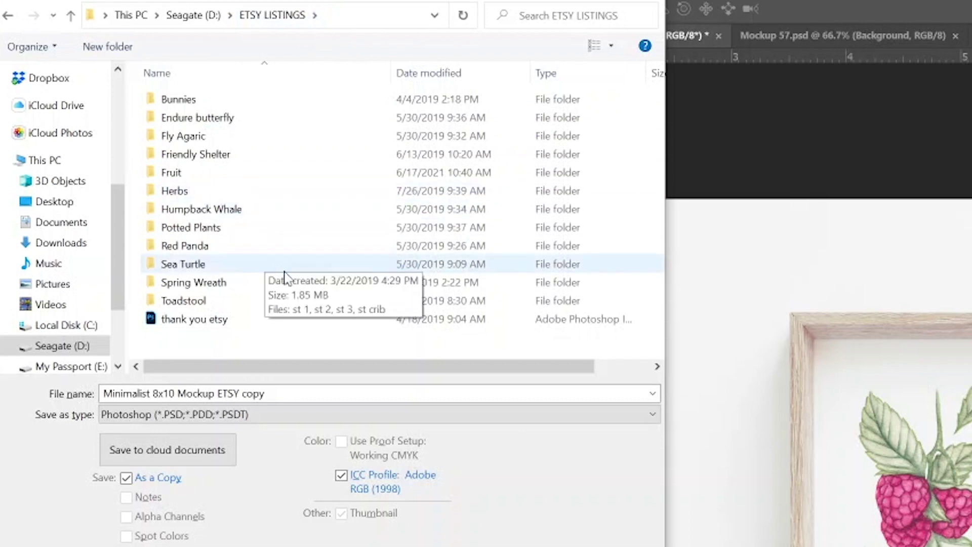
double_click(191, 177)
left_click(143, 422)
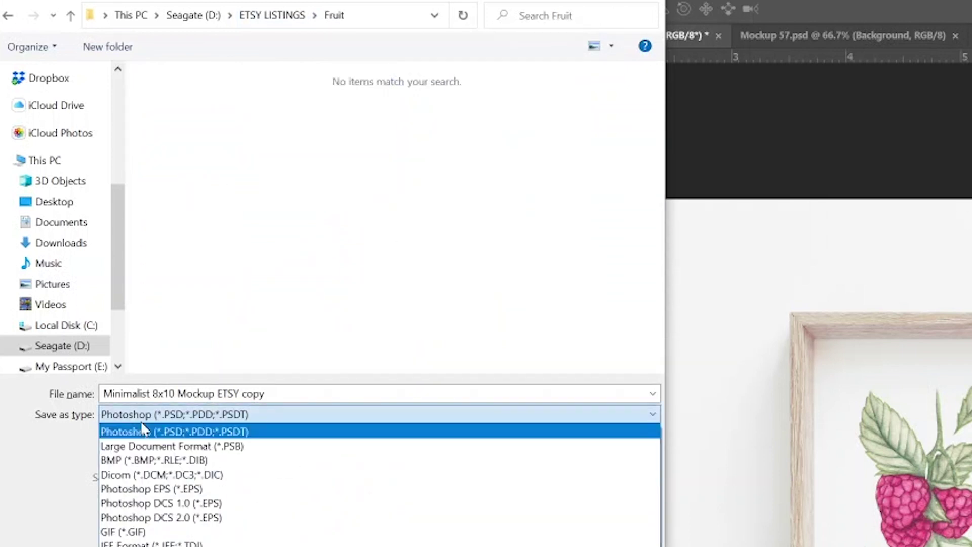
left_click(152, 546)
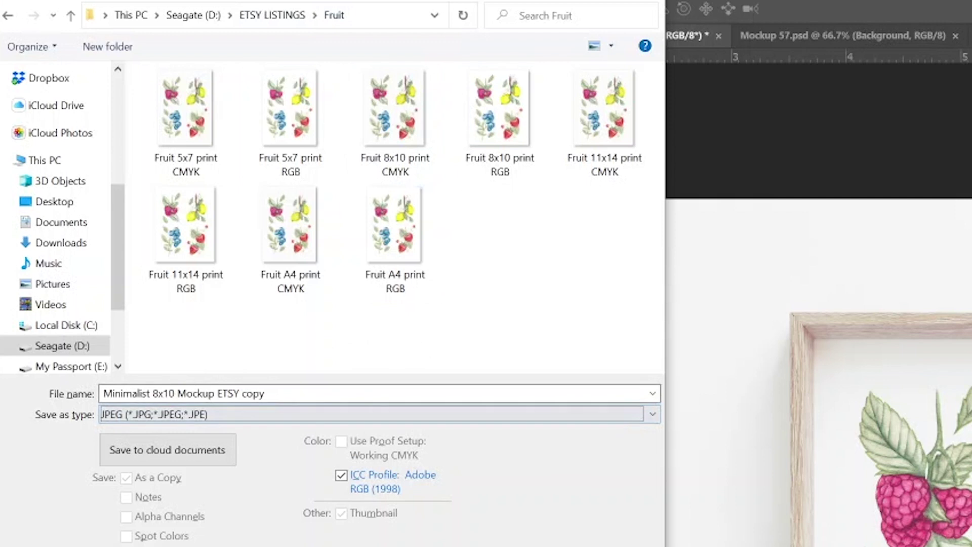
key("shift+Tab")
type("Fruit print mocku")
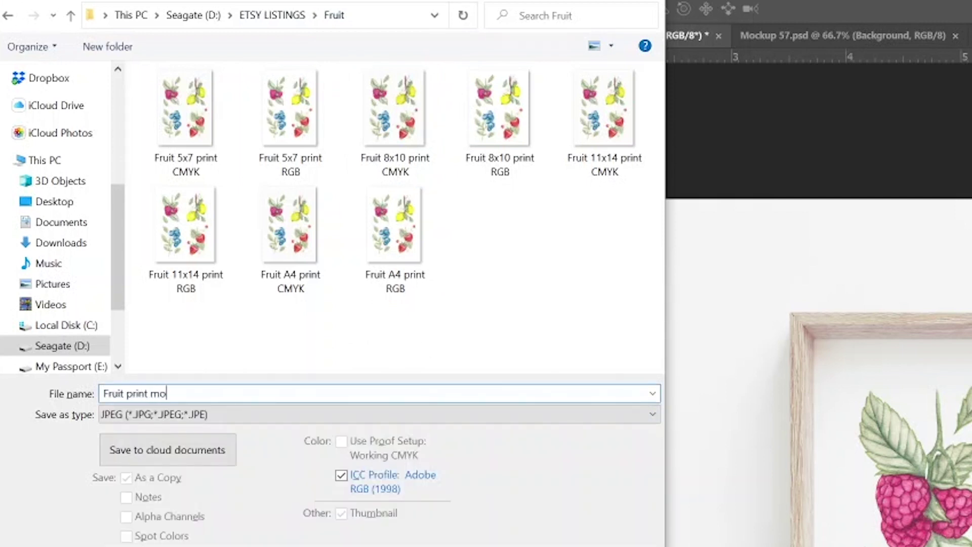
type("p 1")
left_click(593, 423)
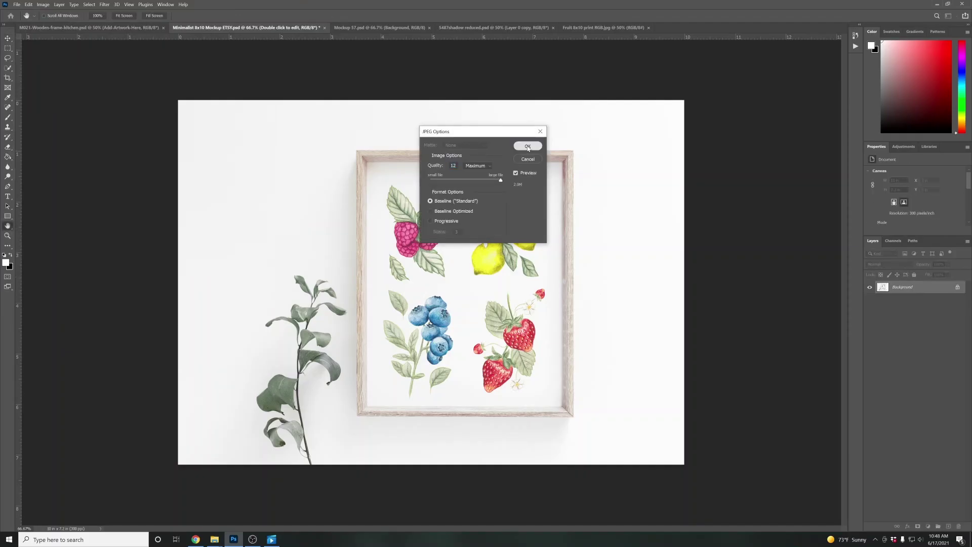
left_click(527, 146)
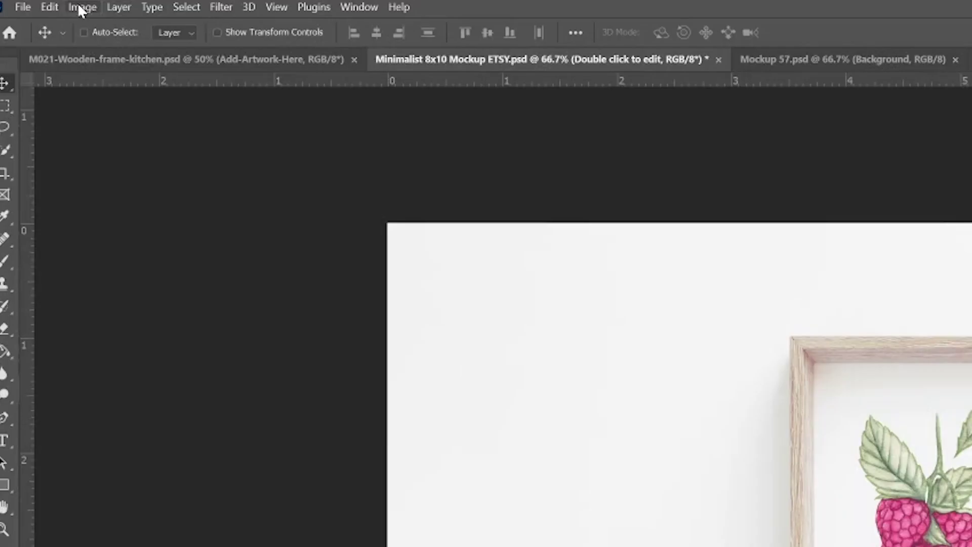
Resize the minimalist mockup image to a width of 5 inches
left_click(43, 5)
left_click(54, 57)
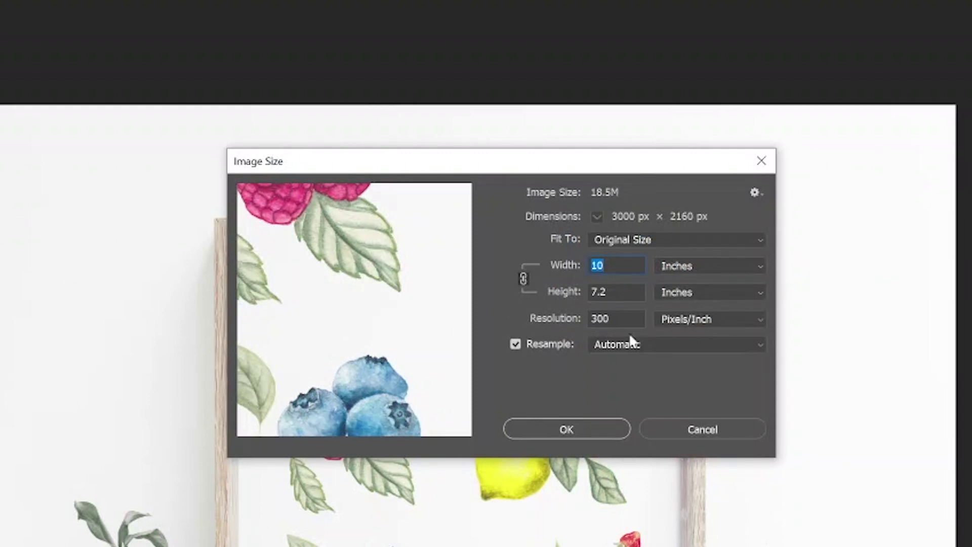
type("5")
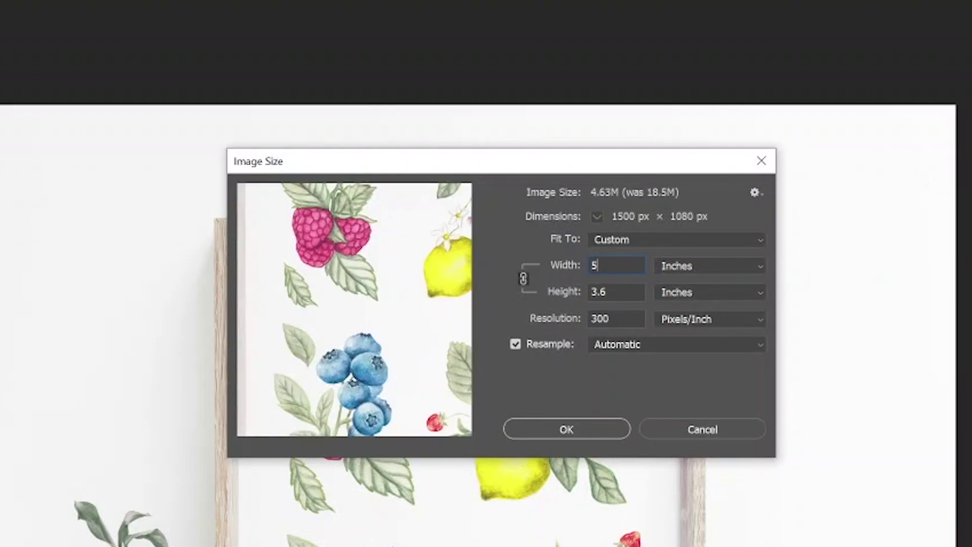
left_click(563, 430)
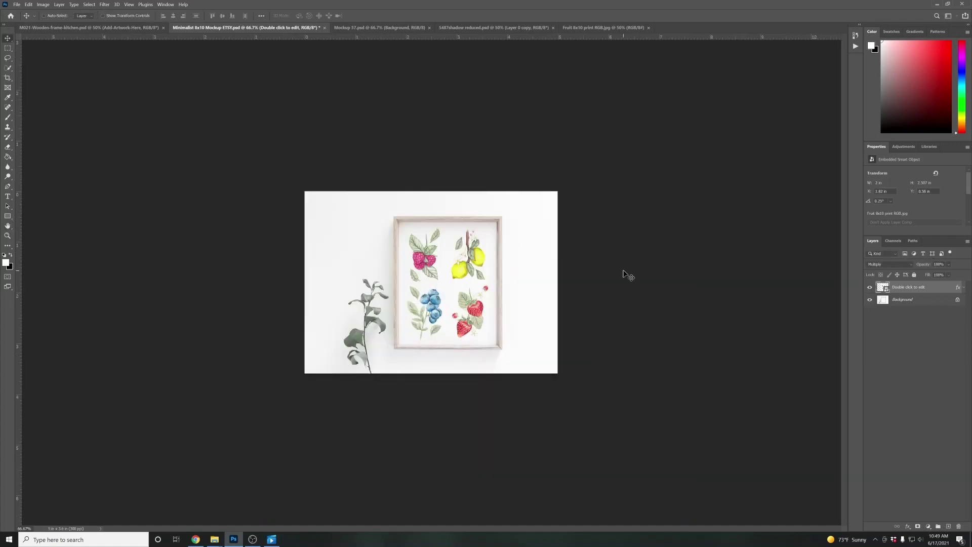
Save the reduced mockup as a JPEG copy in the ETSY LISTINGS Fruit folder, overwriting the existing fruit mockup file
key("ctrl+alt+s")
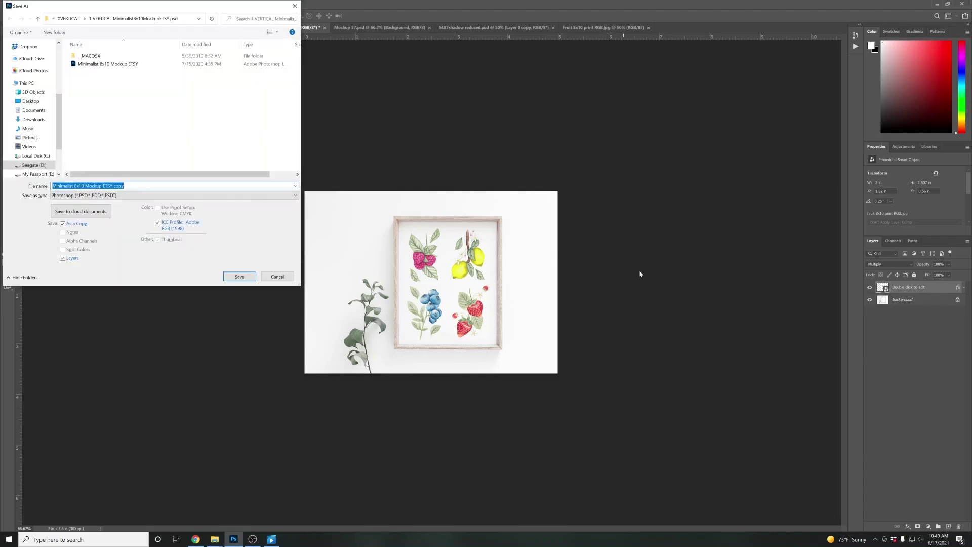
scroll(30, 127, "up", 3)
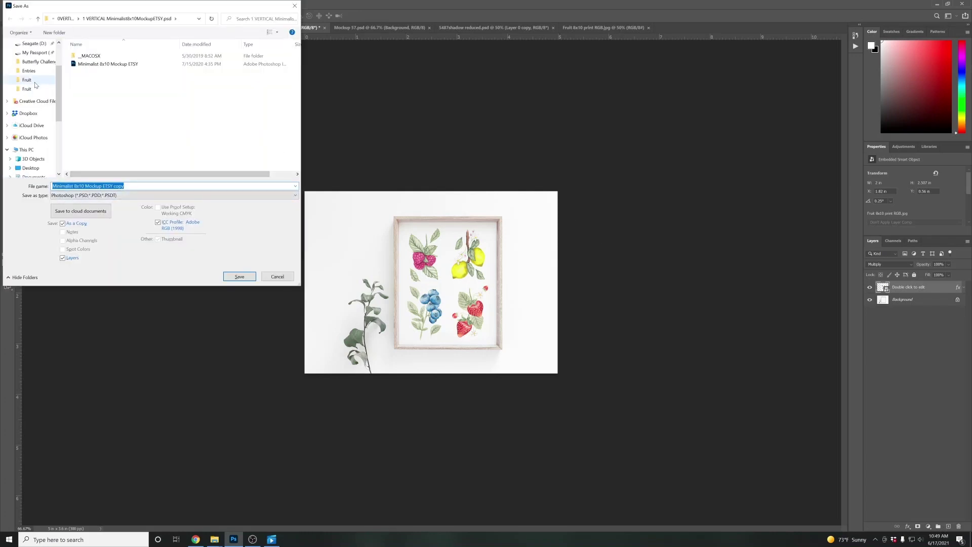
left_click(28, 88)
left_click(173, 195)
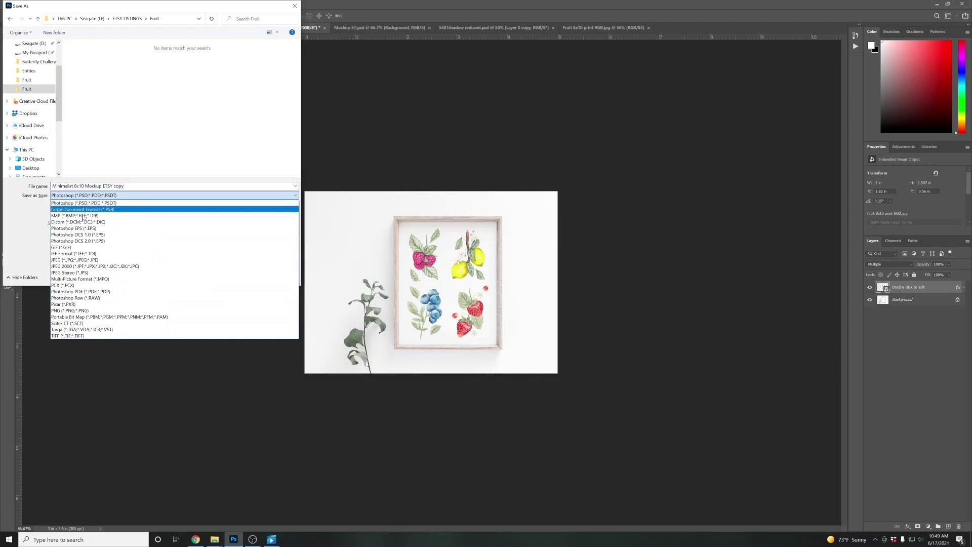
left_click(76, 258)
left_click(228, 118)
left_click(239, 277)
left_click(504, 272)
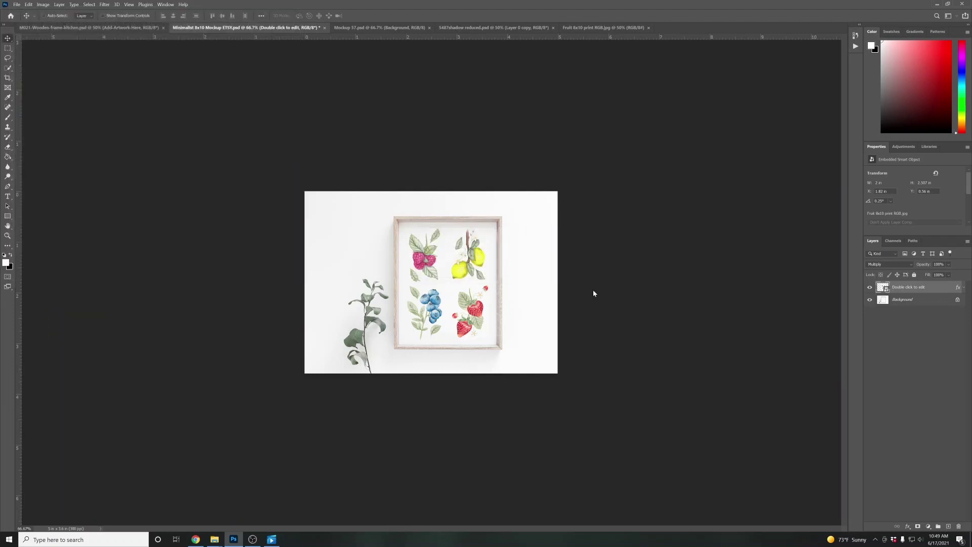
left_click(527, 146)
Copy the Fruit 8x10 print RGB artwork into Mockup 57.psd as a layer above Your artwork, and redock the print document
key("ctrl+Tab")
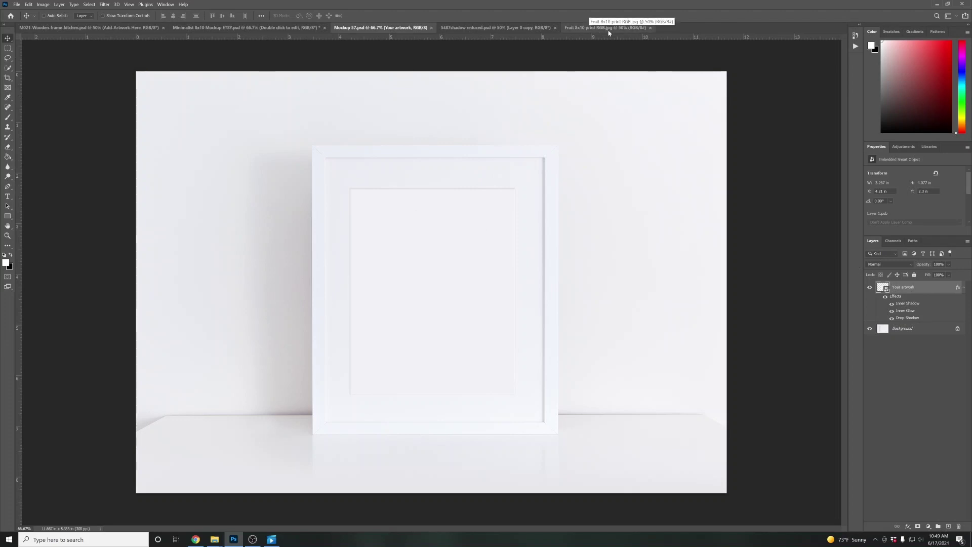
left_click_drag(617, 27, 451, 309)
left_click_drag(900, 289, 398, 225)
left_click_drag(474, 313, 556, 28)
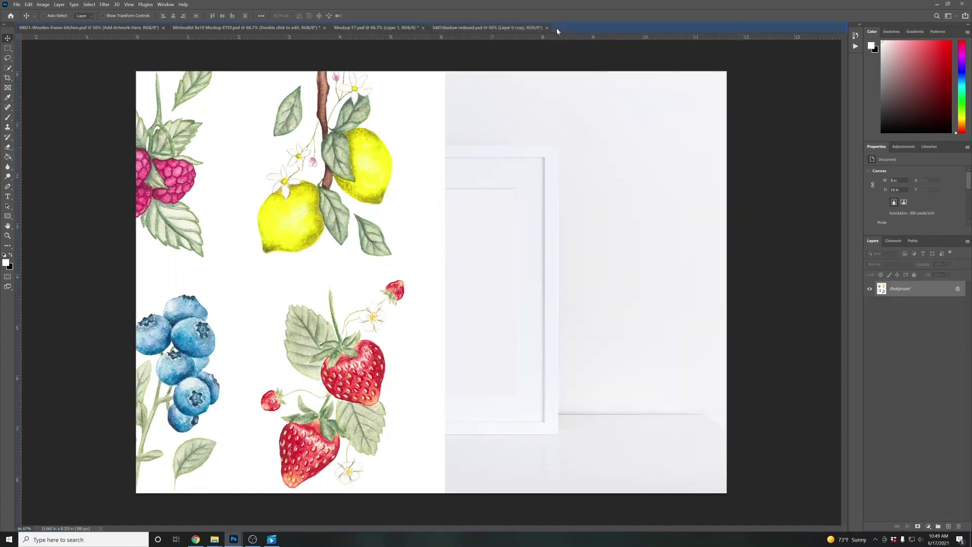
left_click(375, 27)
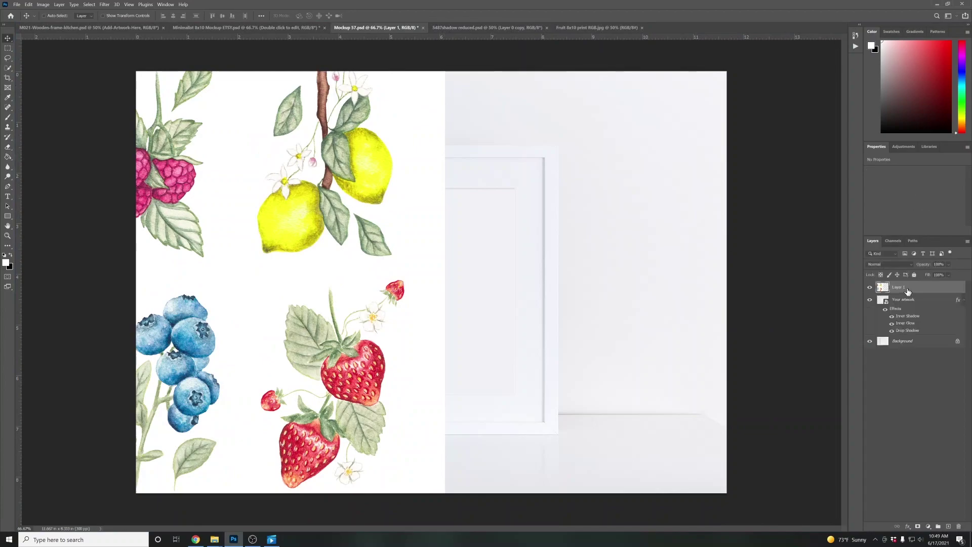
Clip the fruit artwork layer to the Your artwork layer and shift it over the frame opening
right_click(905, 287)
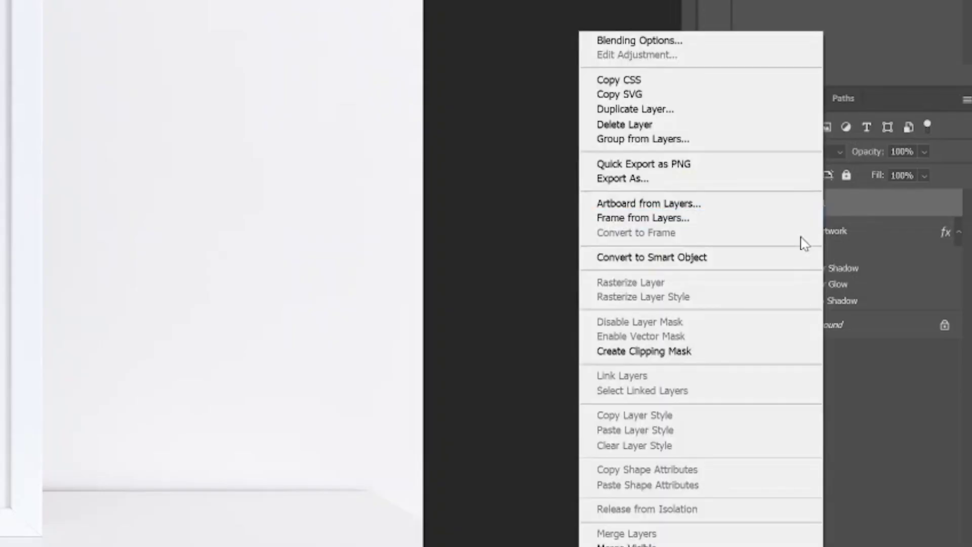
left_click(685, 351)
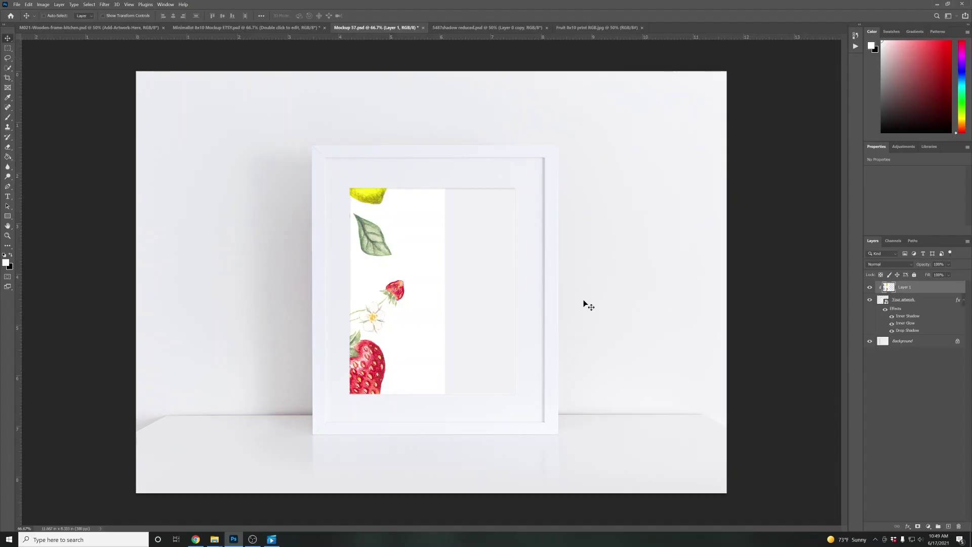
left_click_drag(400, 296, 530, 297)
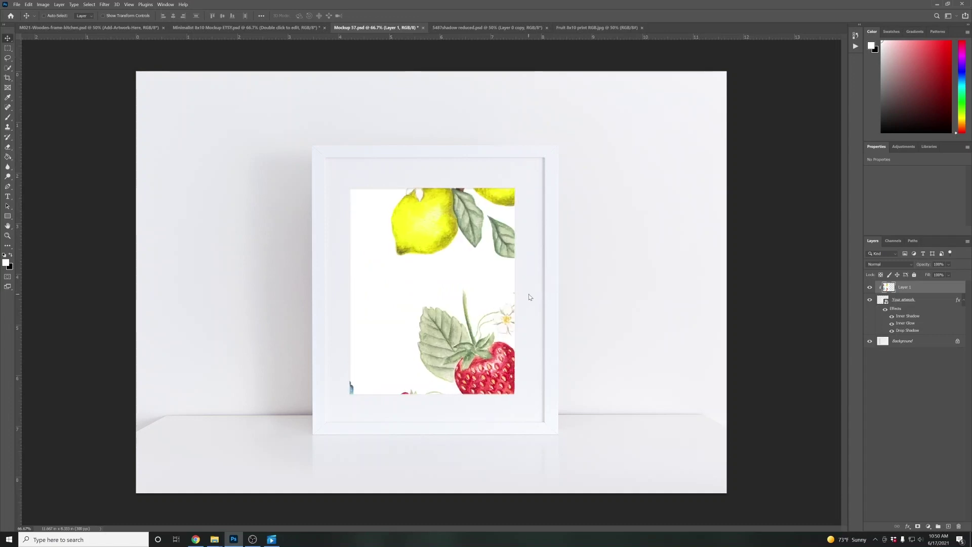
Scale the clipped fruit artwork down to about 41% and fit it to the white frame's opening
key("ctrl+t")
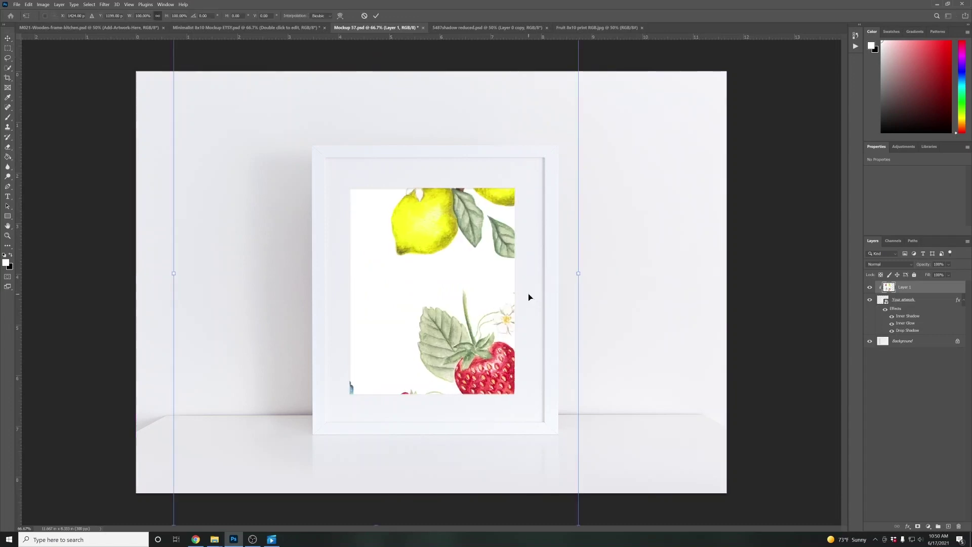
key("ctrl+minus")
key("ctrl+minus")
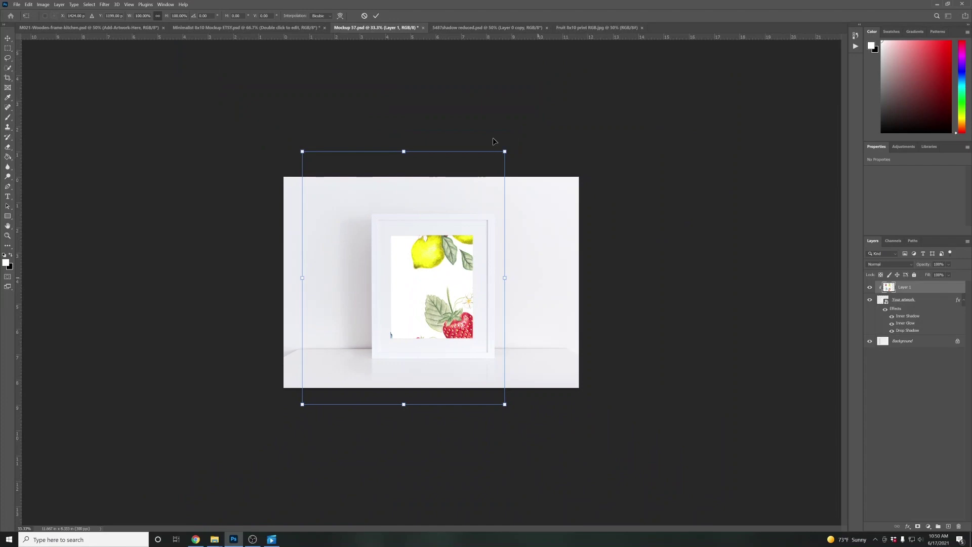
left_click_drag(505, 151, 444, 250)
left_click_drag(510, 201, 477, 230)
key("ctrl+plus")
key("ctrl+plus")
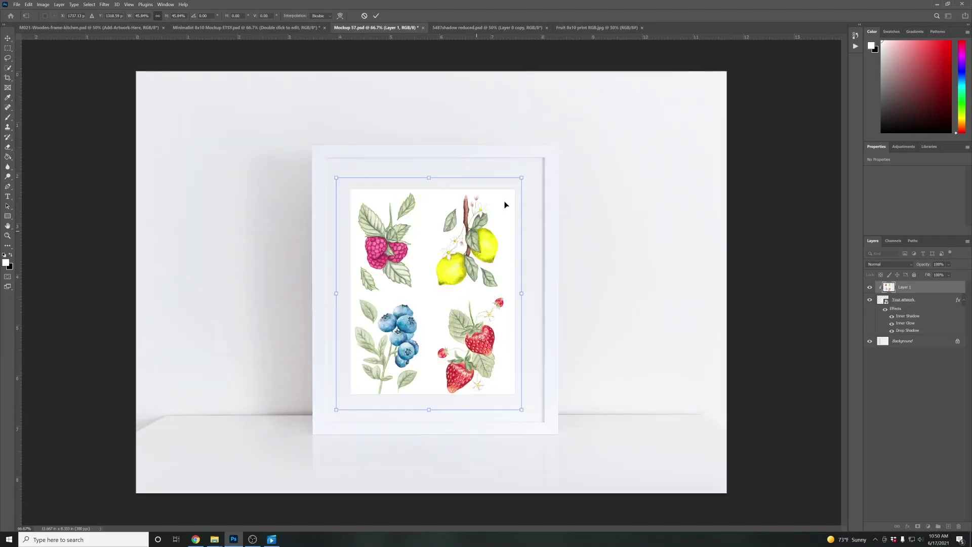
left_click_drag(522, 175, 516, 185)
left_click_drag(335, 410, 350, 393)
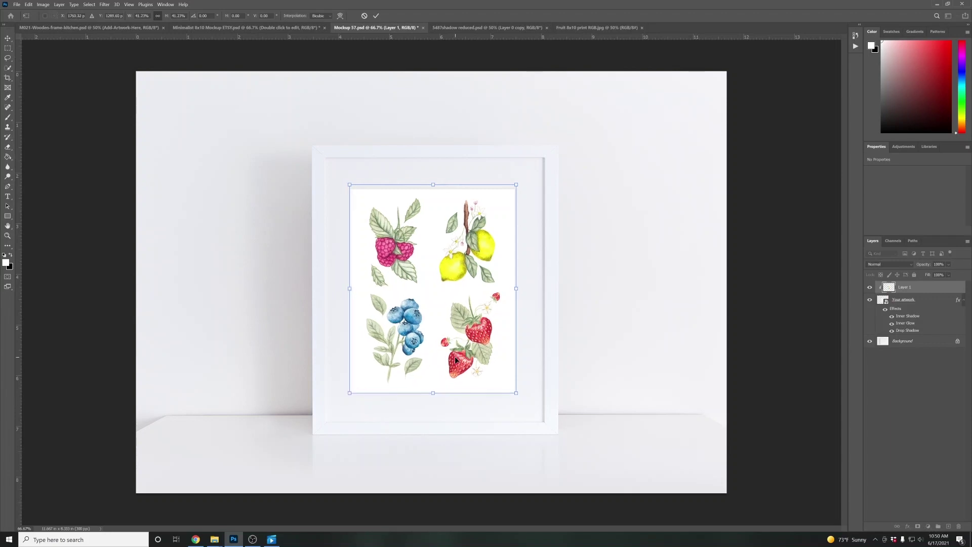
key("Return")
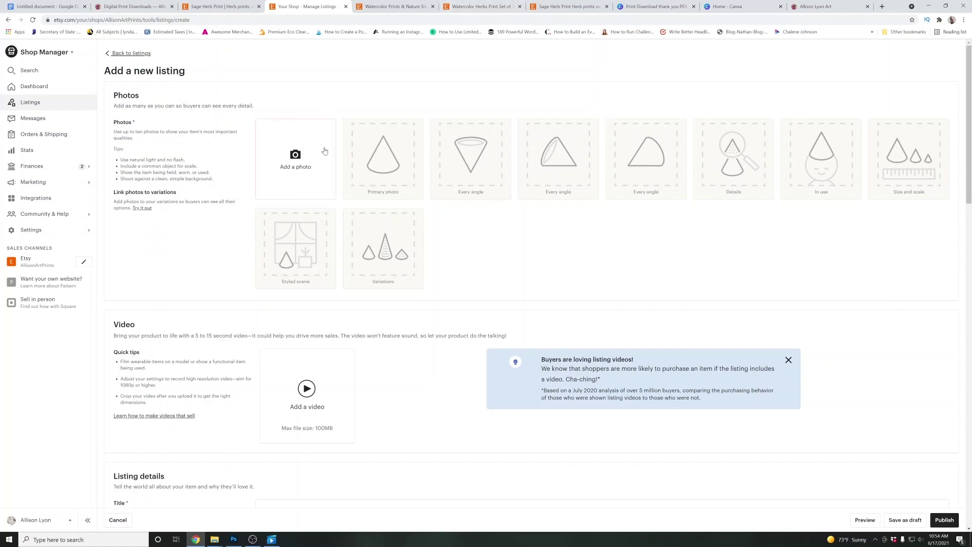
In the new Etsy listing in Chrome, upload Fruit print mockup 1 through 4 from the ETSY LISTINGS Fruit folder as photos
left_click(306, 166)
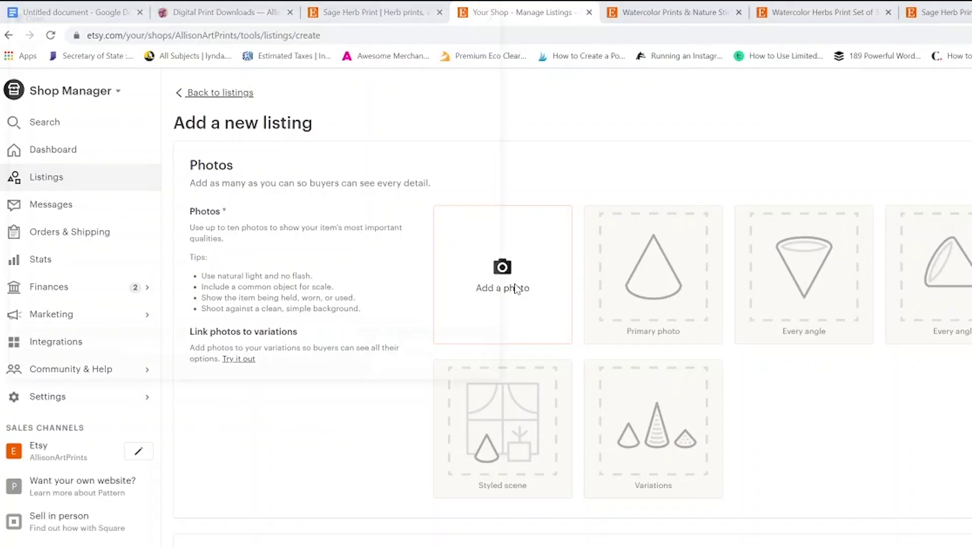
scroll(51, 228, "up", 5)
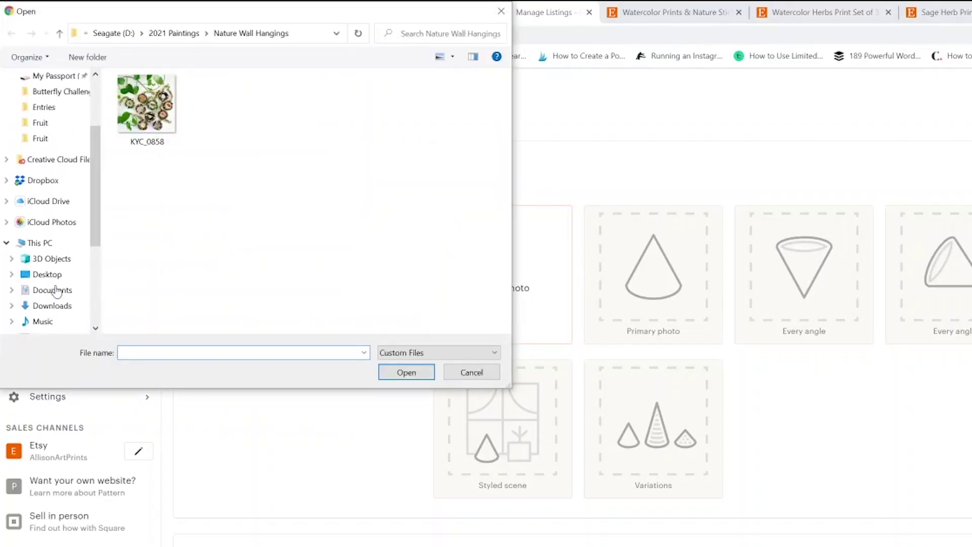
left_click(41, 154)
left_click(380, 202)
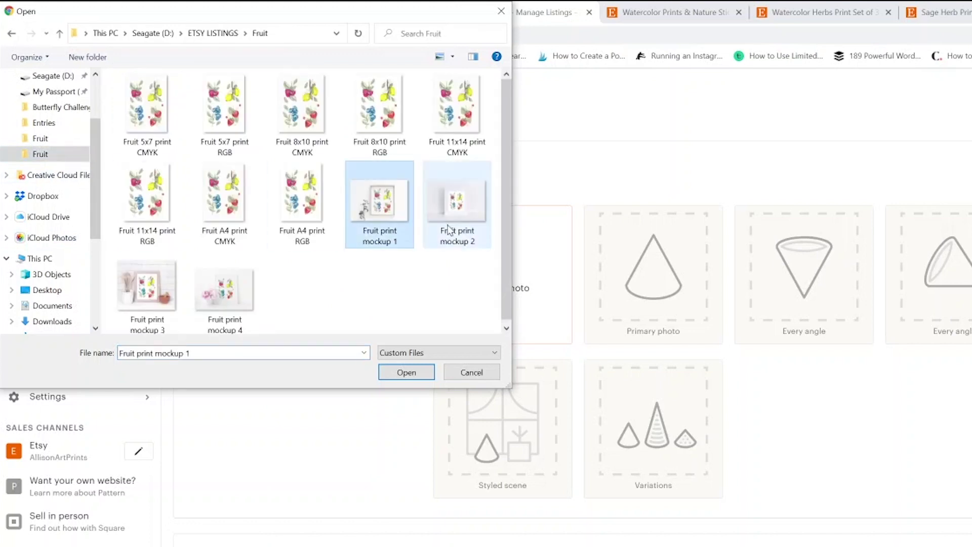
left_click(456, 203, "ctrl")
left_click(224, 289, "ctrl")
left_click(155, 305, "ctrl")
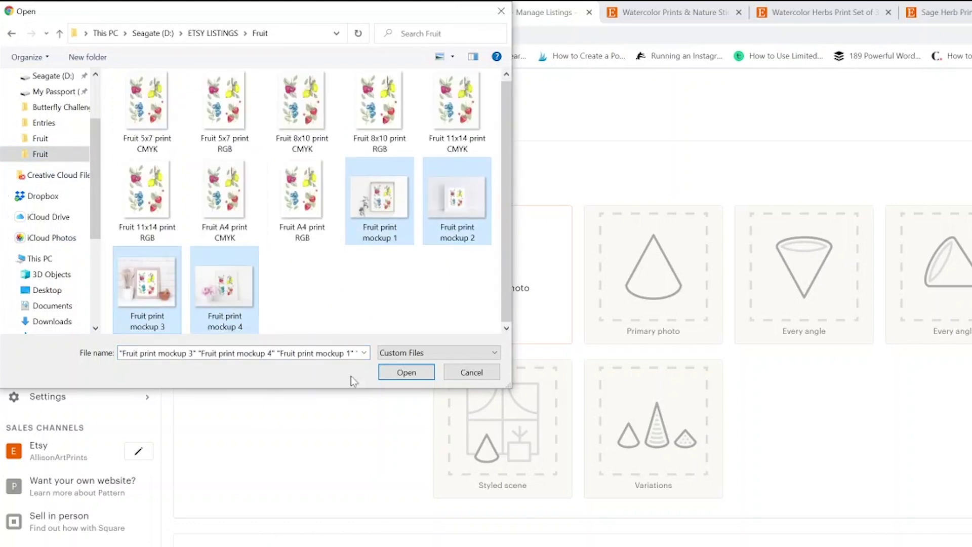
left_click(405, 372)
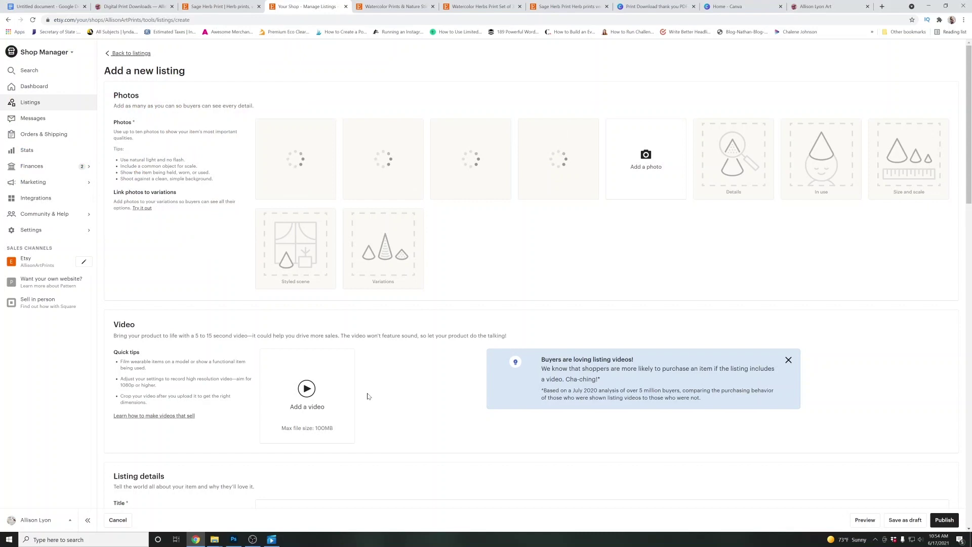
Adjust the listing thumbnail by zooming in slightly and repositioning the framed fruit print, and save it
scroll(383, 429, "down", 2)
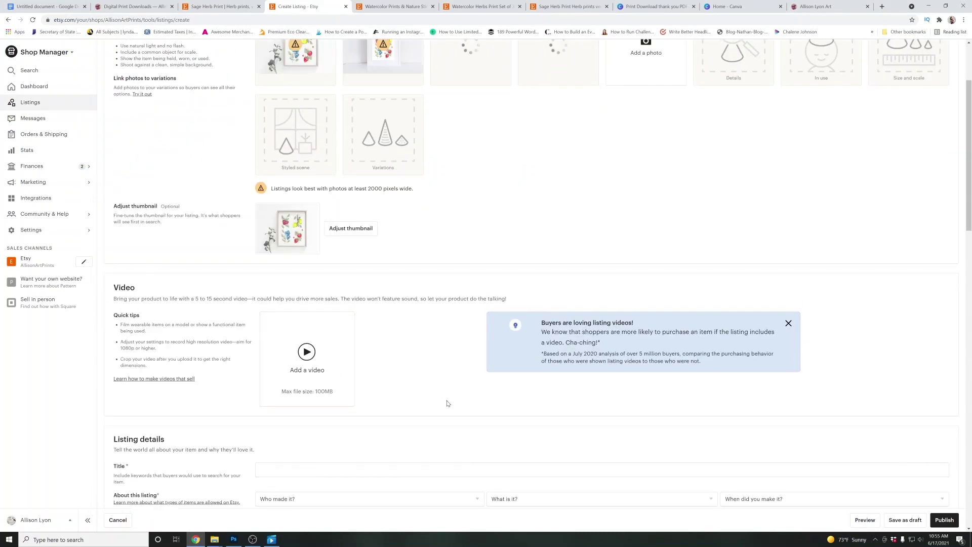
scroll(428, 428, "up", 1)
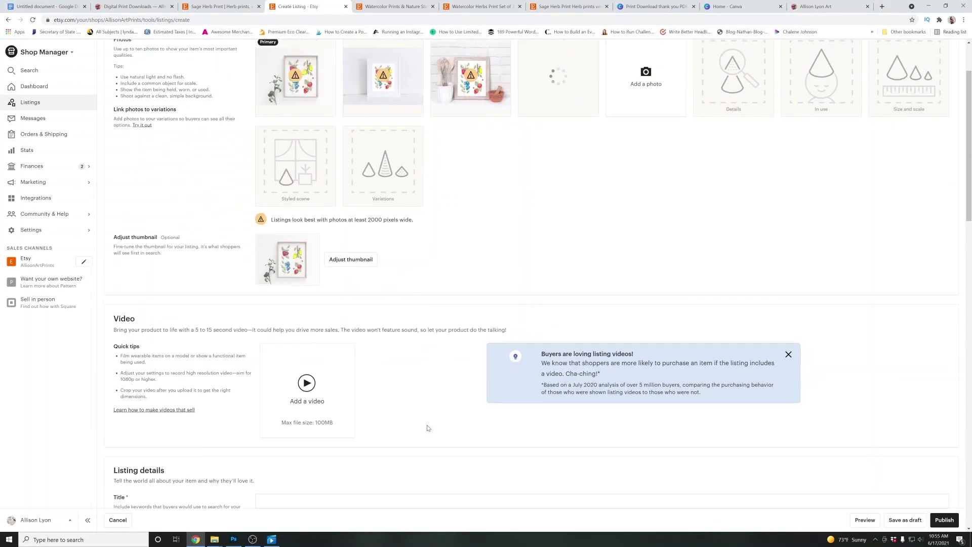
scroll(428, 426, "down", 2)
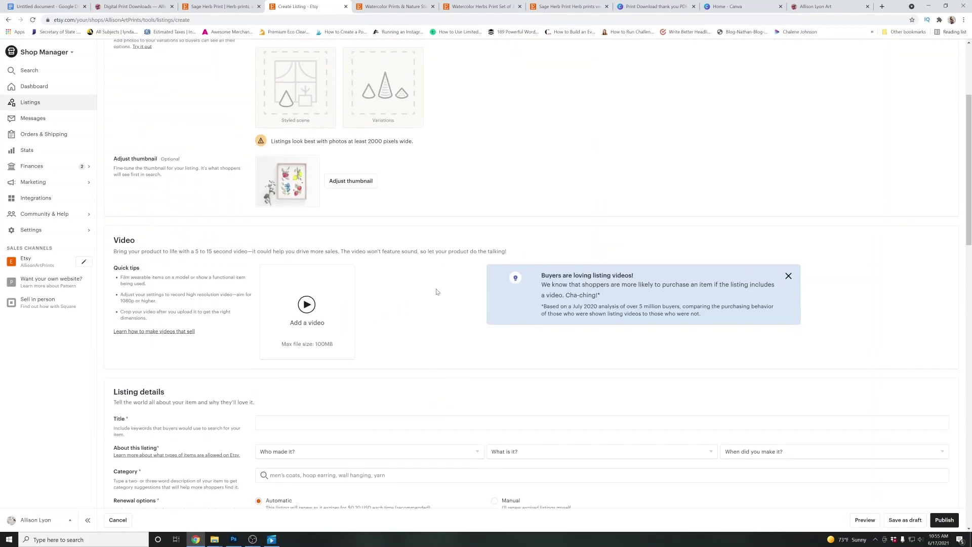
scroll(434, 288, "up", 1)
scroll(405, 390, "up", 1)
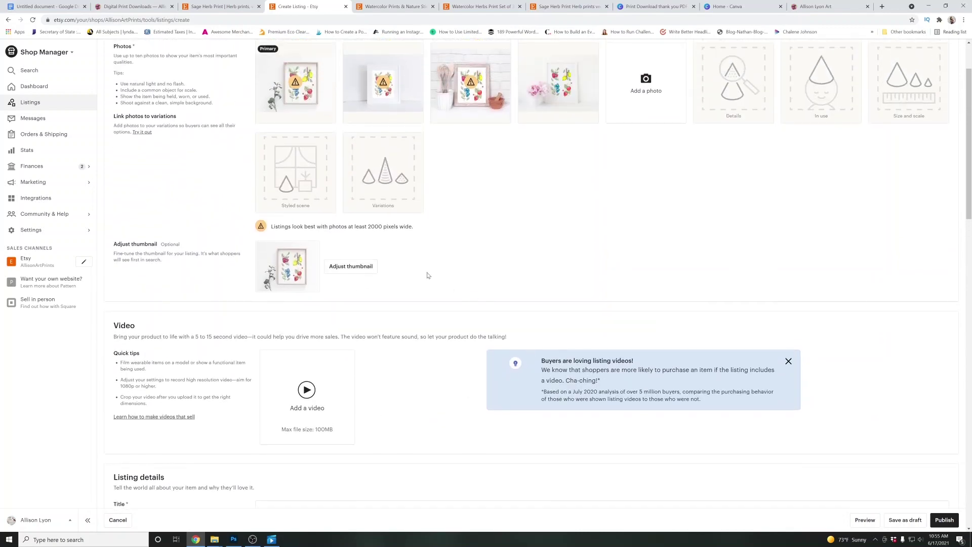
left_click(340, 262)
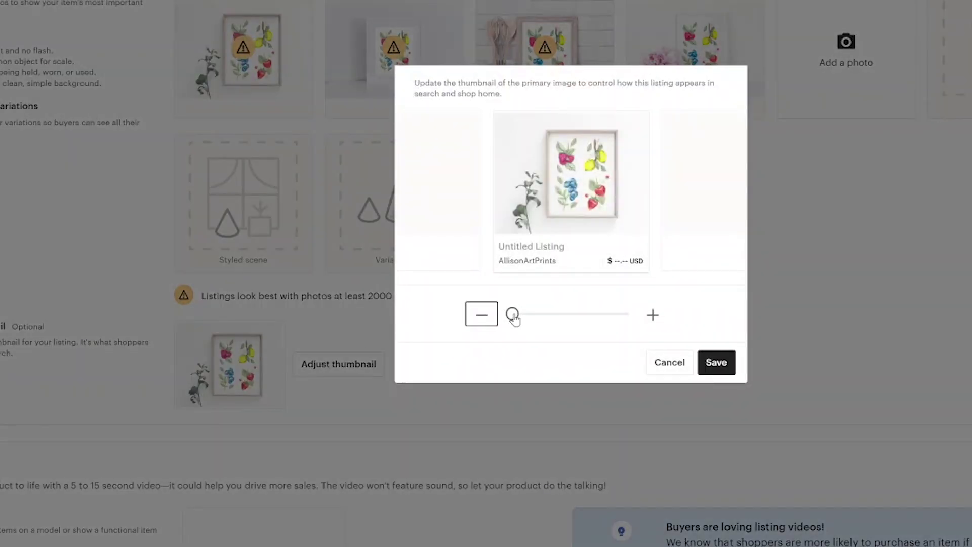
left_click_drag(512, 314, 522, 313)
left_click_drag(610, 174, 595, 177)
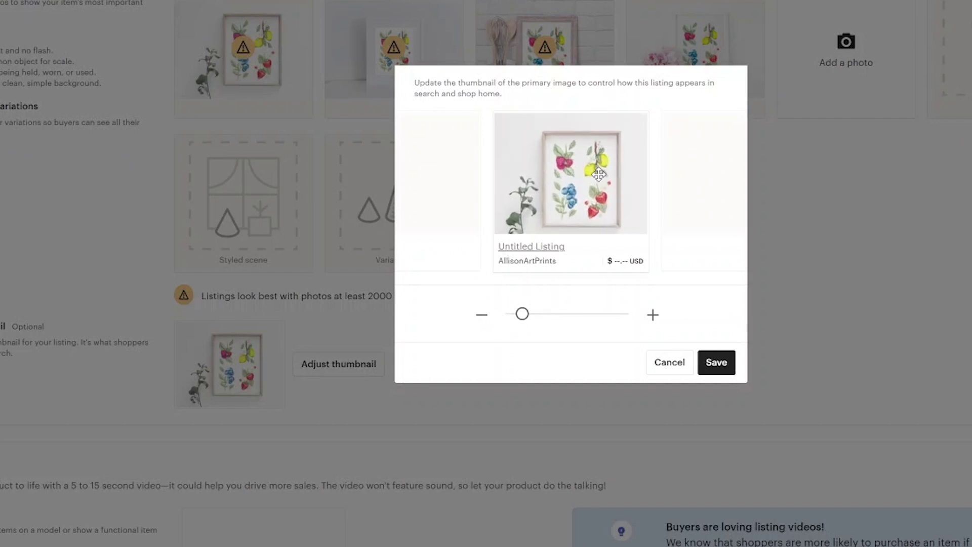
left_click(716, 361)
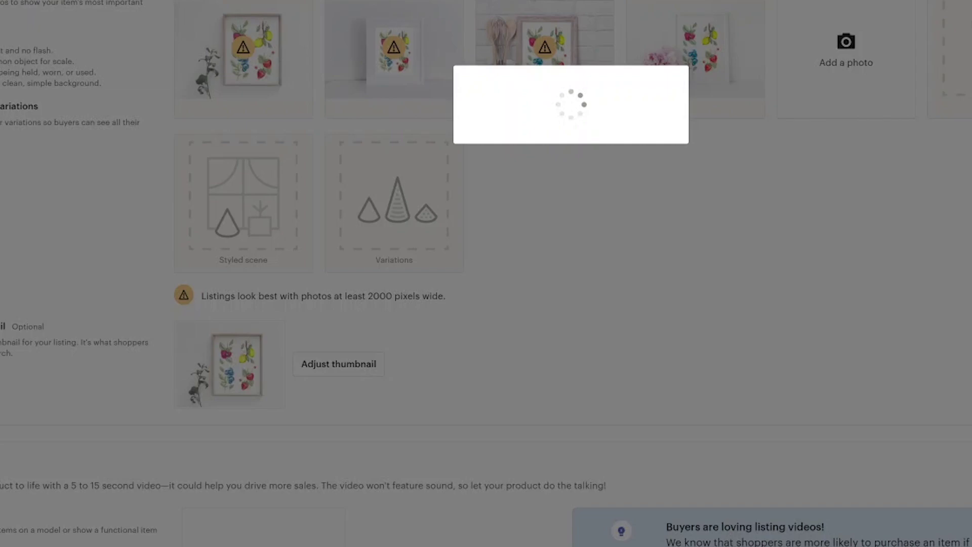
Copy the full description from the Sage Herb Print listing into the new fruit listing's description
scroll(384, 335, "down", 5)
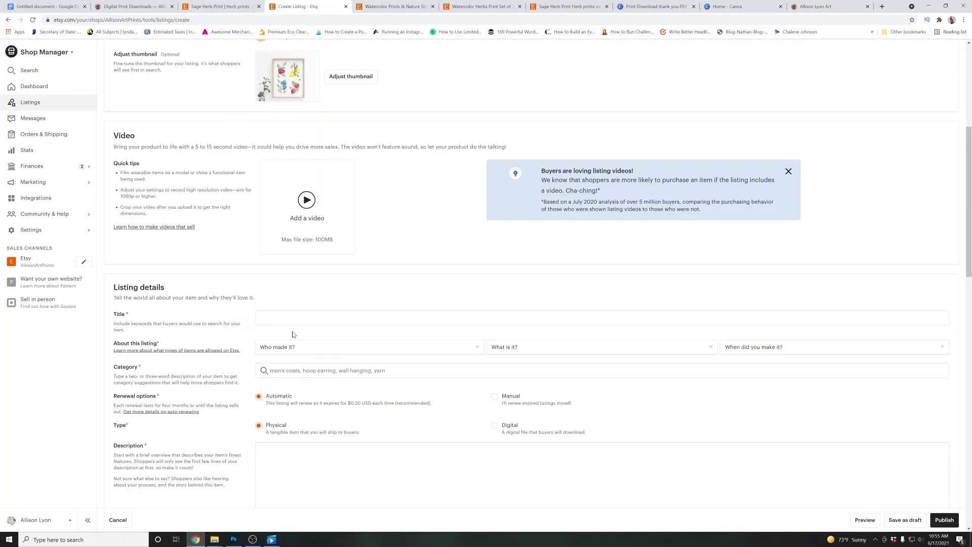
left_click(202, 4)
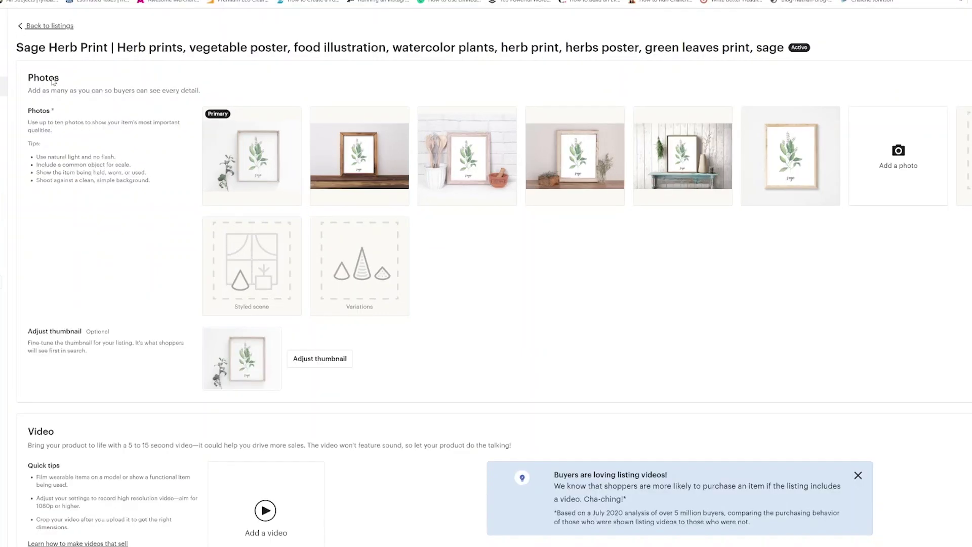
scroll(482, 408, "down", 10)
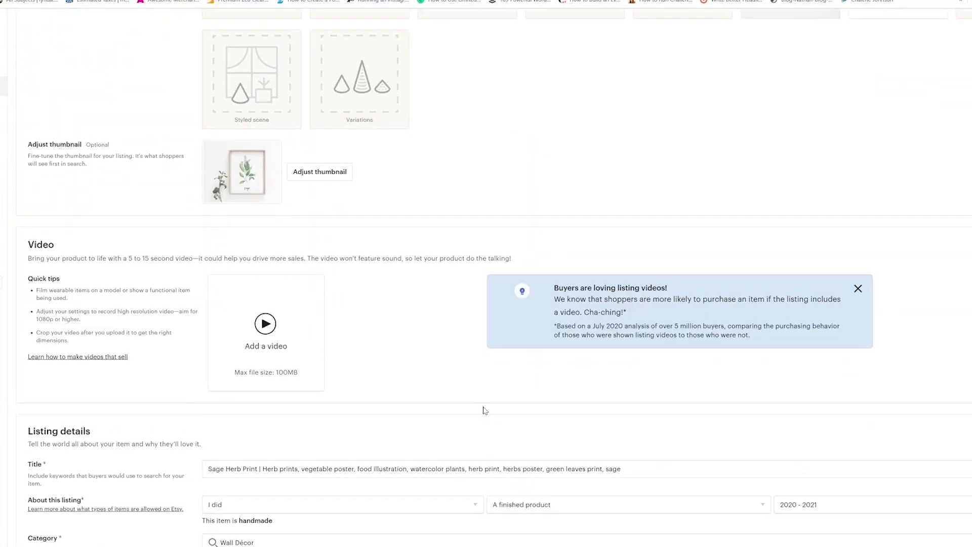
scroll(552, 461, "down", 10)
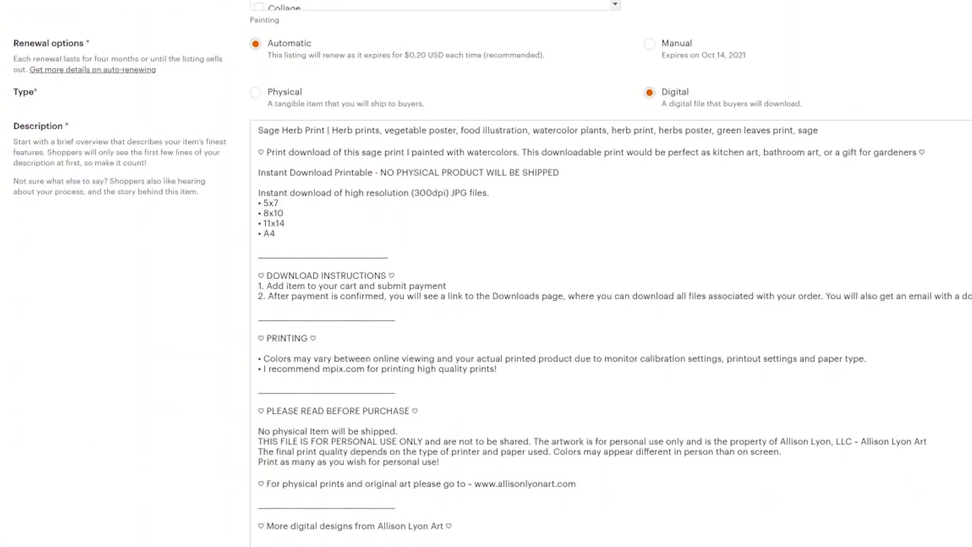
left_click_drag(257, 130, 360, 516)
scroll(530, 495, "down", 3)
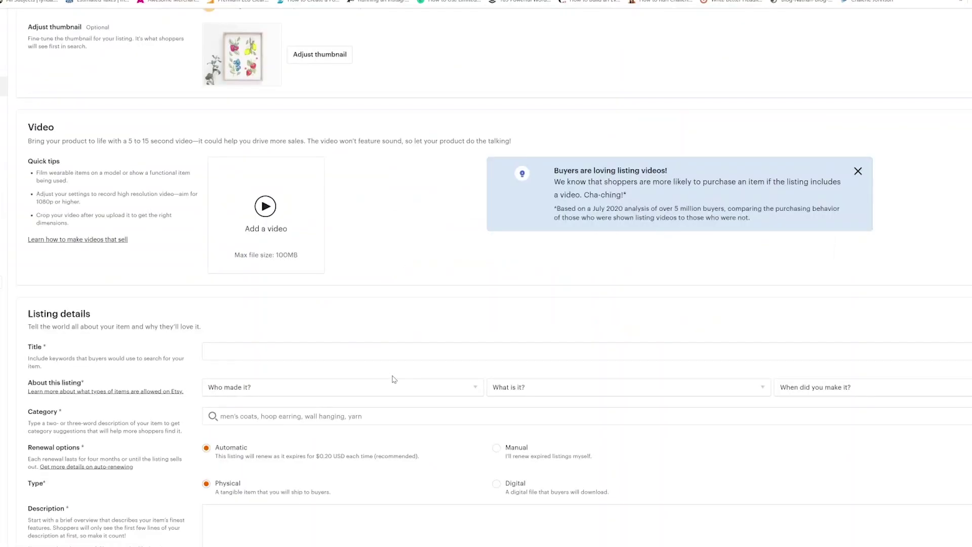
scroll(395, 380, "down", 3)
left_click(395, 380)
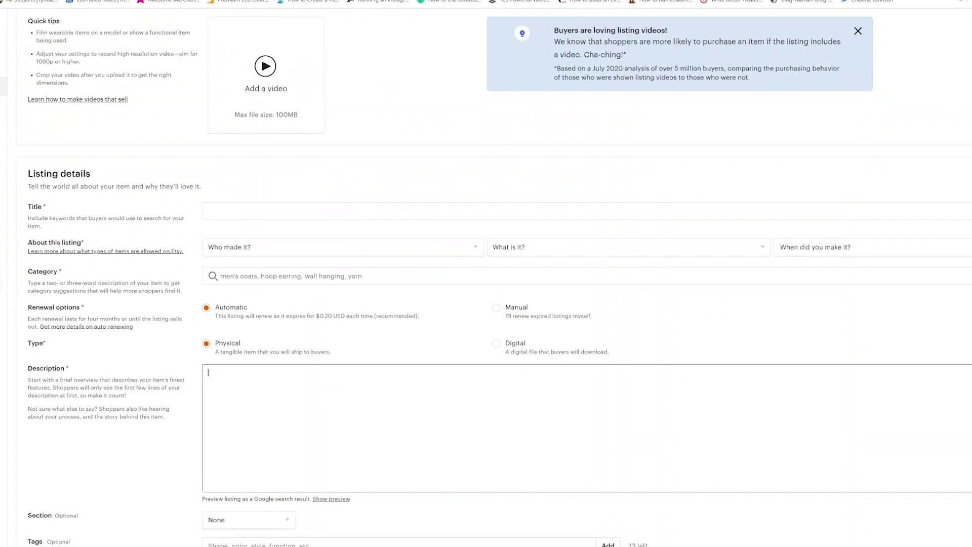
key("ctrl+v")
left_click(208, 212)
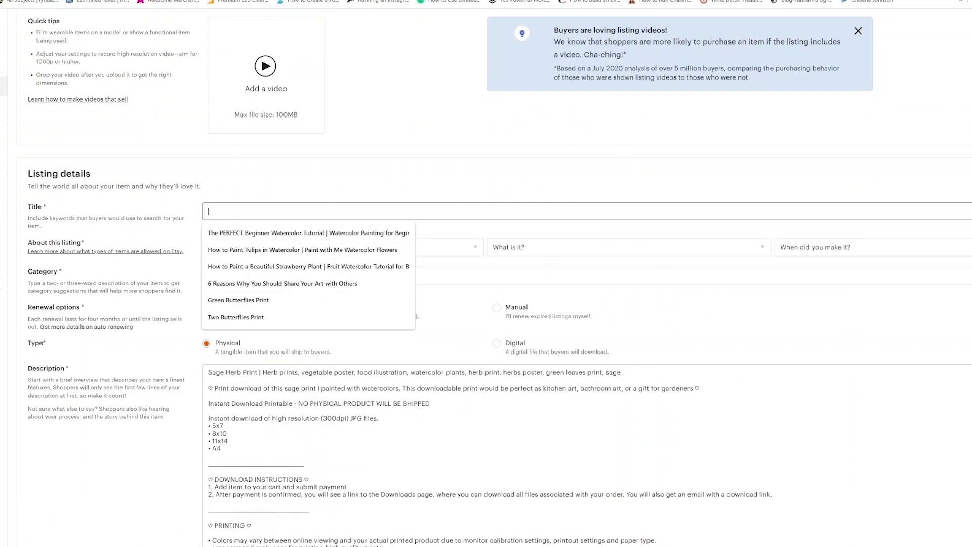
left_click(387, 169)
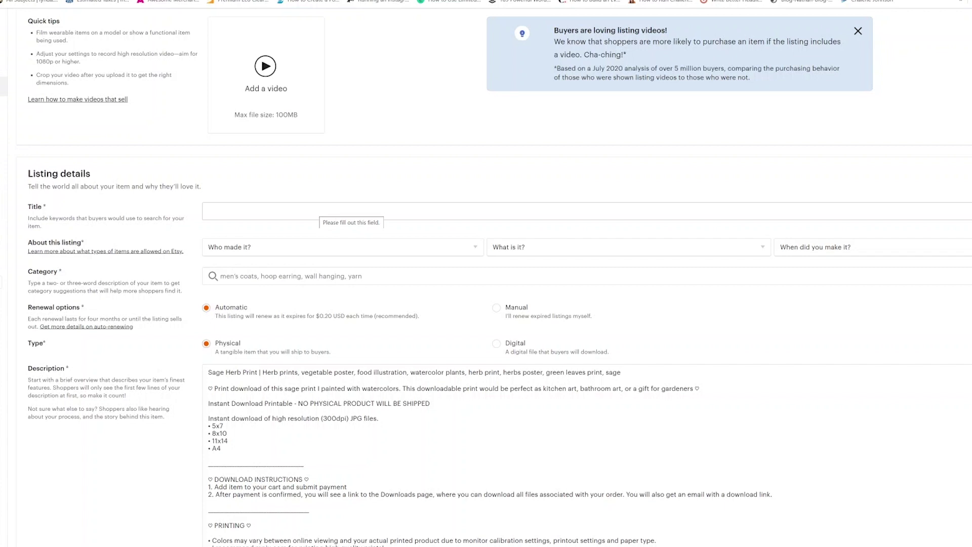
left_click(322, 211)
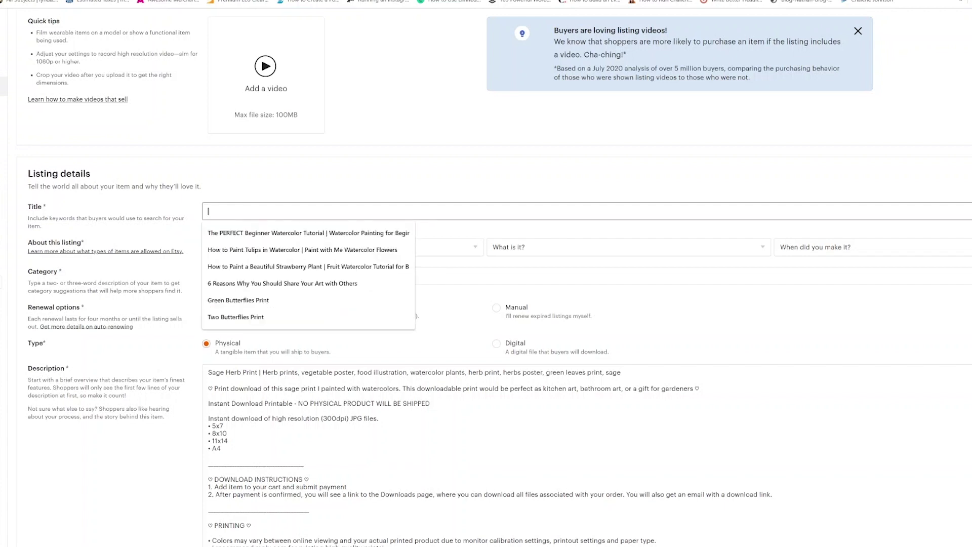
left_click(328, 176)
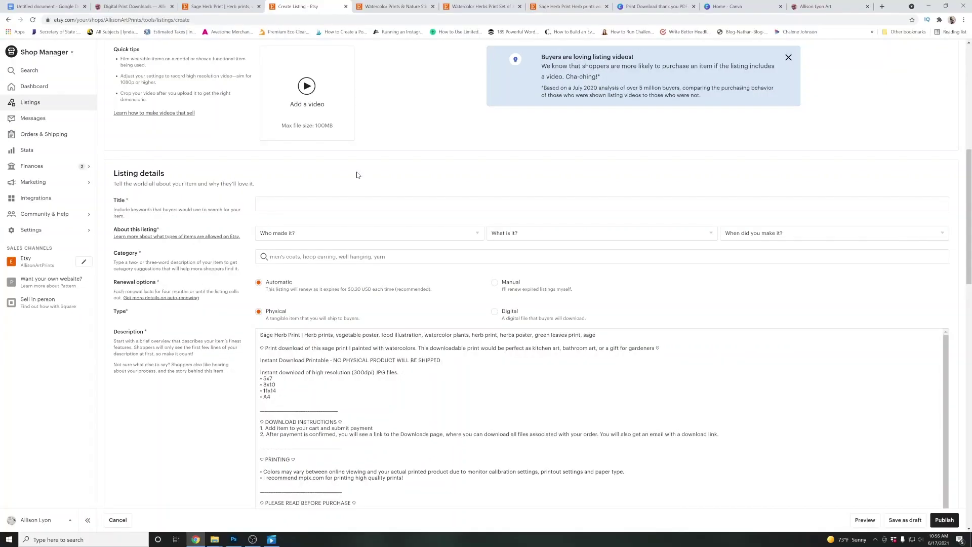
Open the Marmalead website in a new browser tab and look over its Etsy keyword research features
left_click(882, 6)
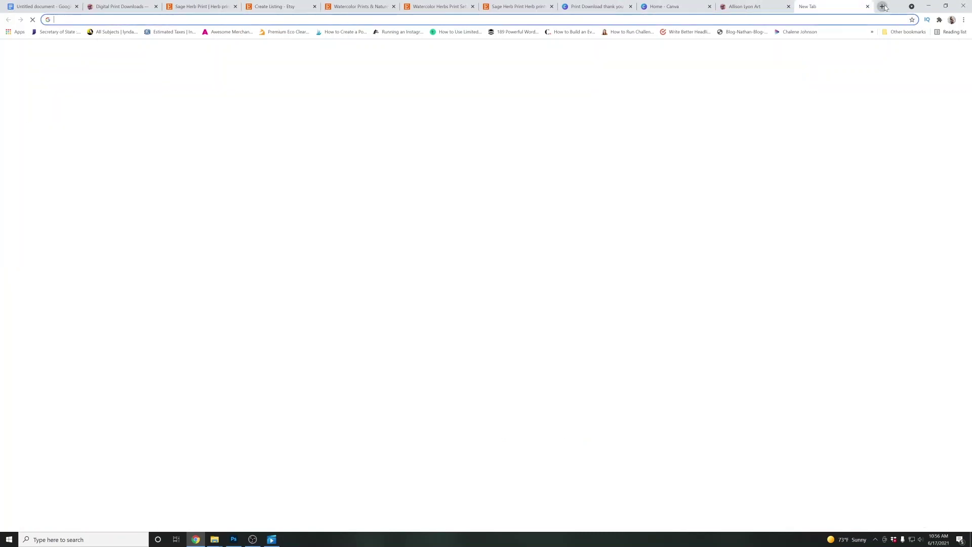
type("marma")
key("Return")
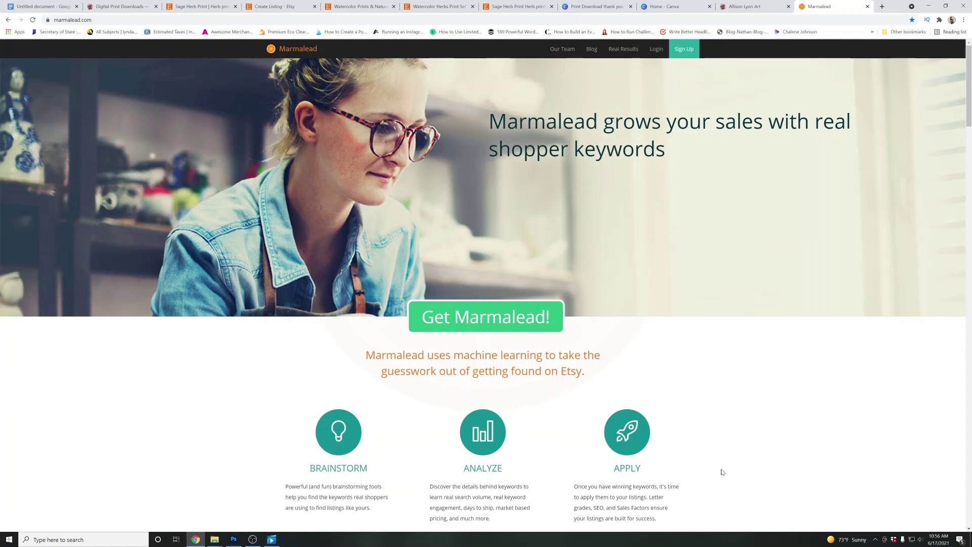
scroll(716, 463, "down", 2)
scroll(714, 461, "up", 2)
scroll(725, 438, "down", 4)
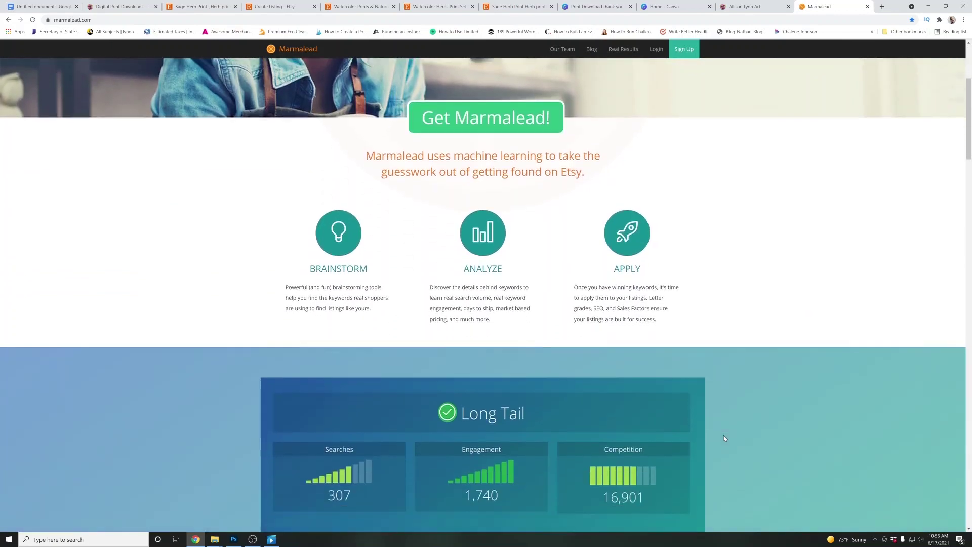
scroll(725, 437, "down", 2)
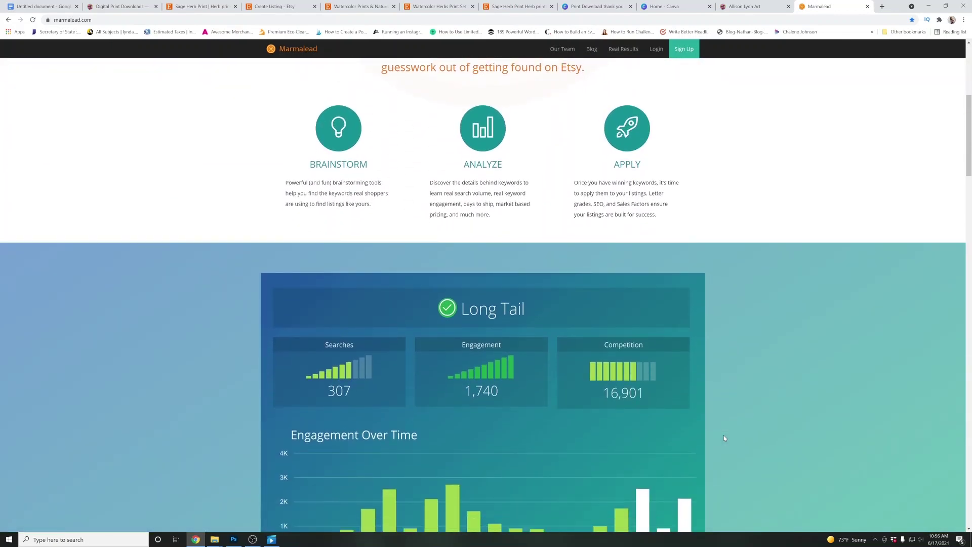
scroll(724, 436, "down", 2)
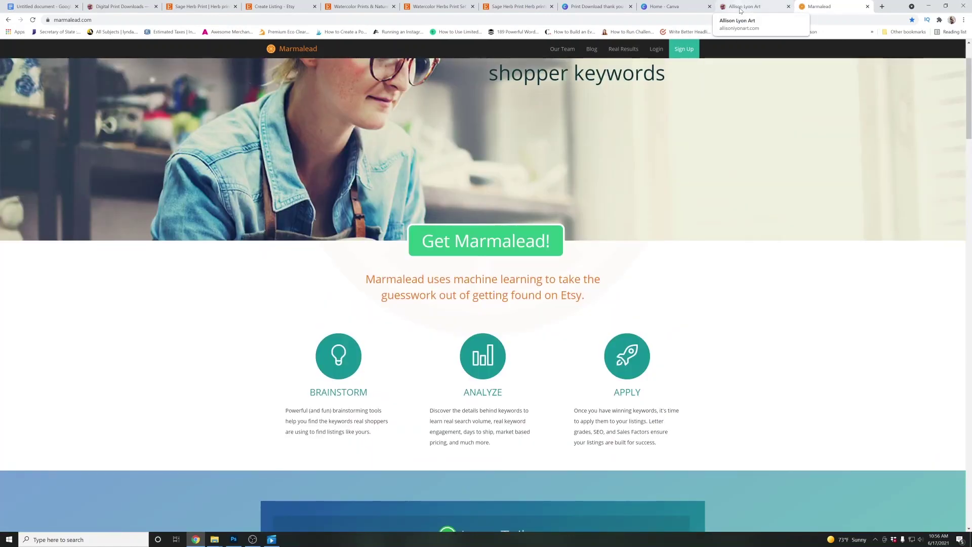
left_click(358, 7)
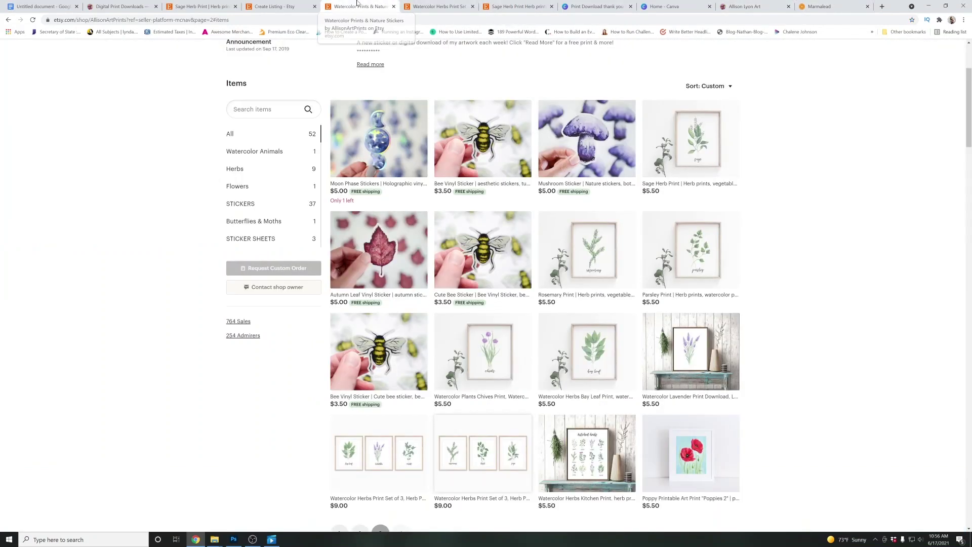
left_click(275, 6)
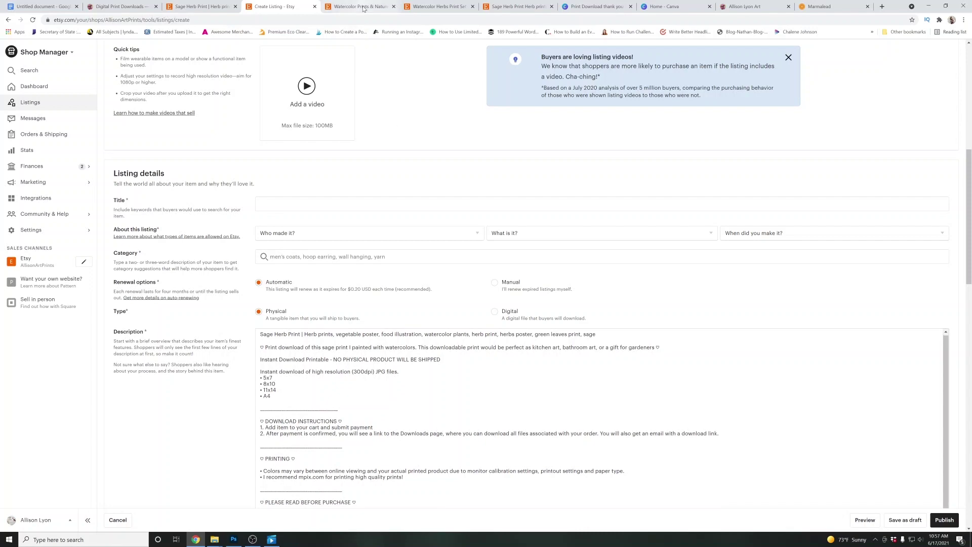
scroll(409, 280, "up", 4)
left_click(407, 398)
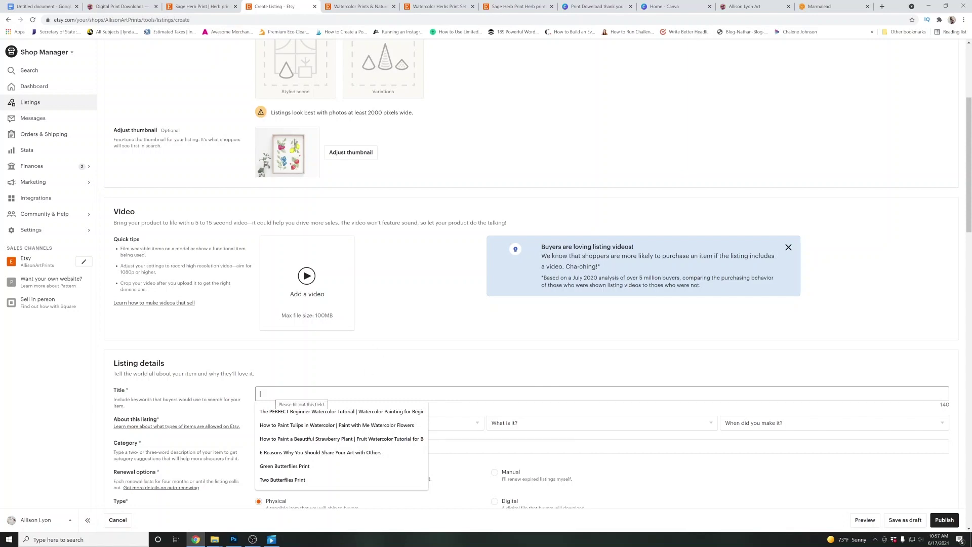
left_click(189, 6)
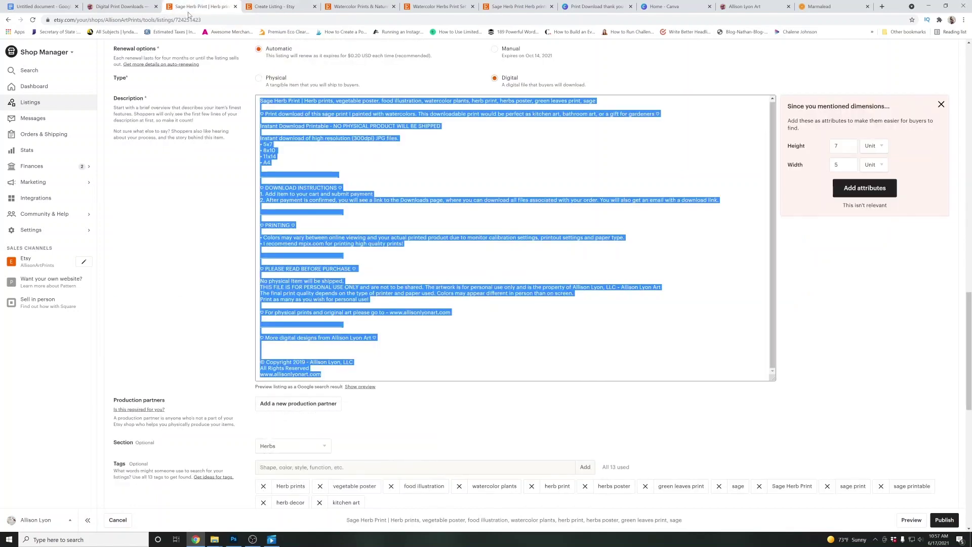
left_click(163, 144)
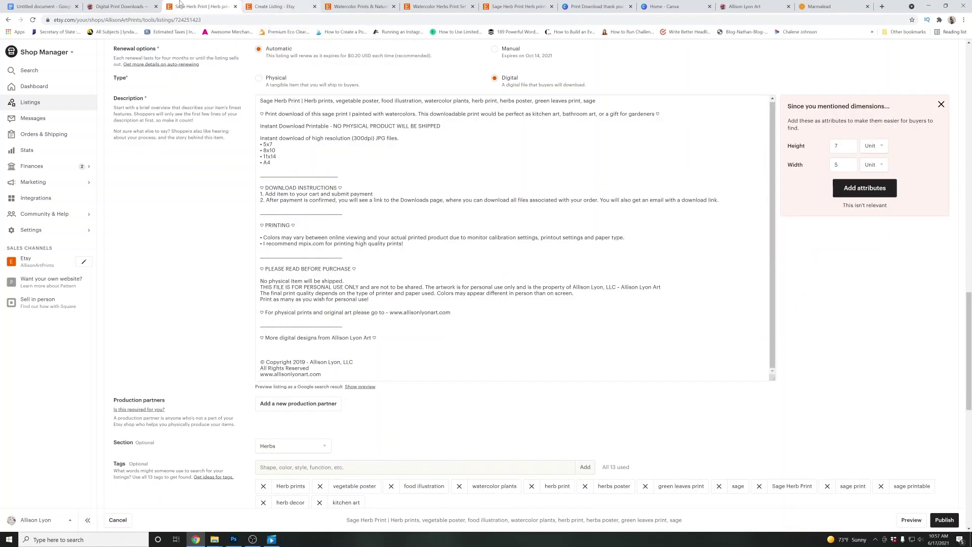
Enter "fruit print" in Etsy's site search from the shop page to look over the suggested keyword phrases
left_click(358, 6)
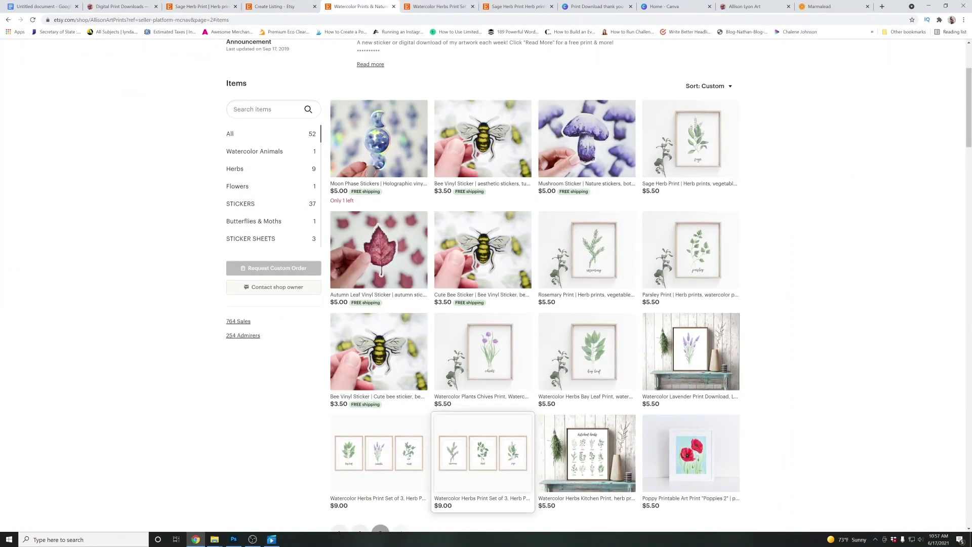
scroll(483, 461, "up", 3)
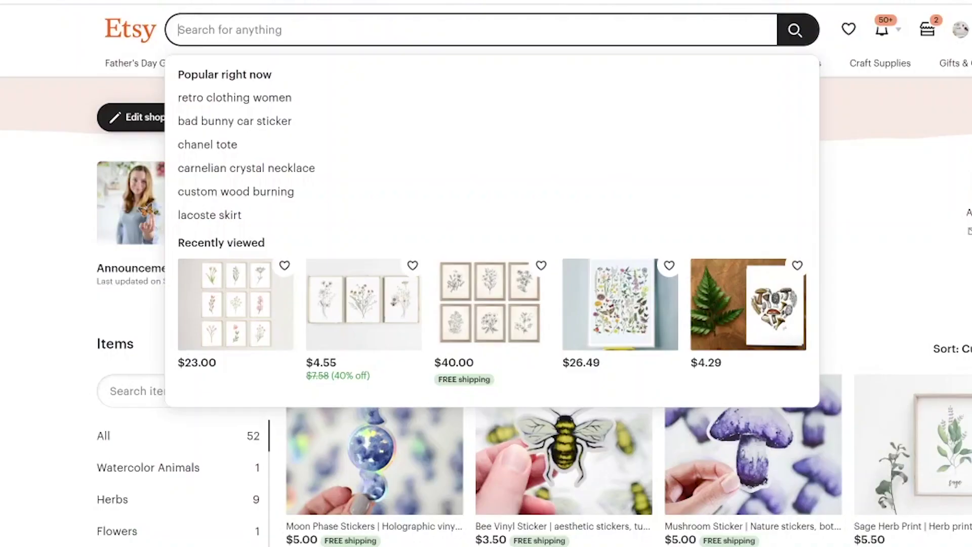
type("fruit print")
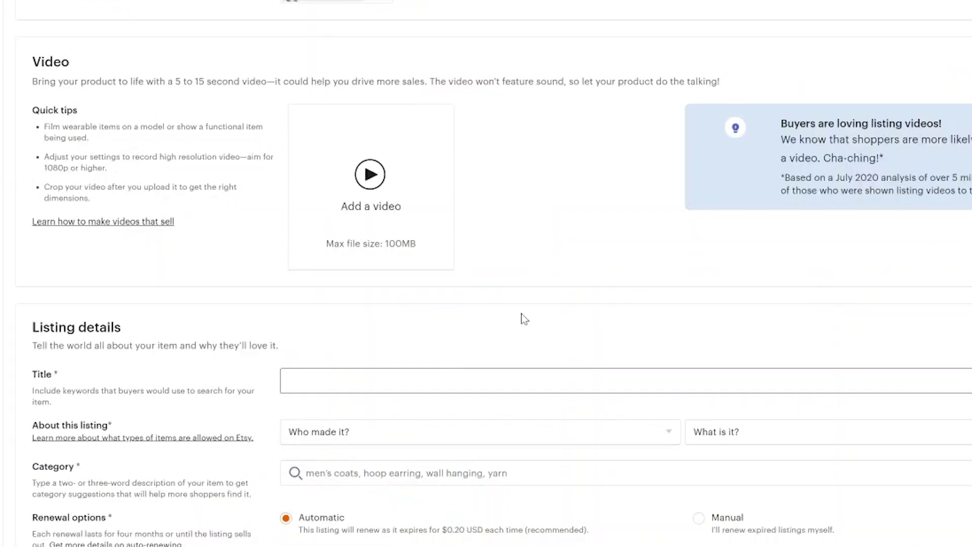
Begin the new listing's title with "Fruit Printable Download | fruit print"
type("P")
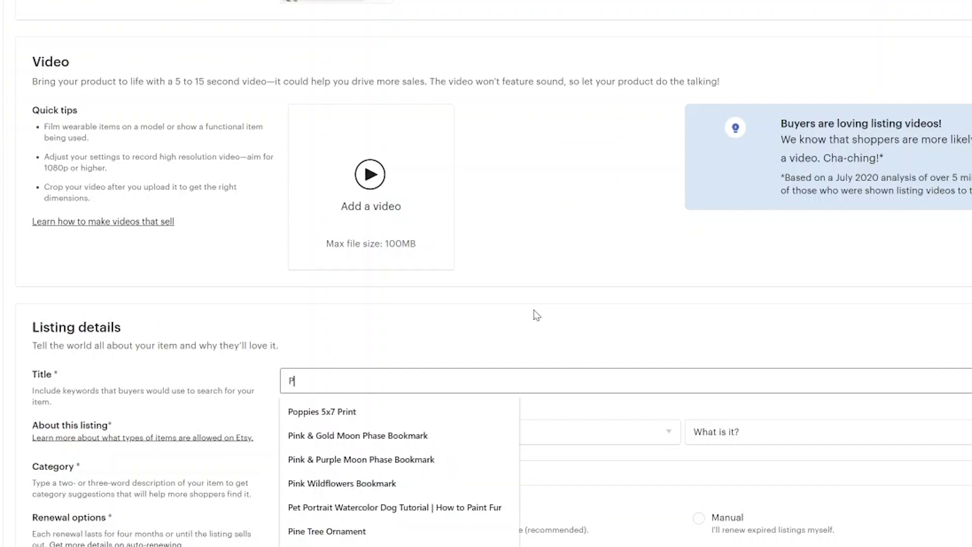
key("BackSpace")
type("Fruit Printable Download |")
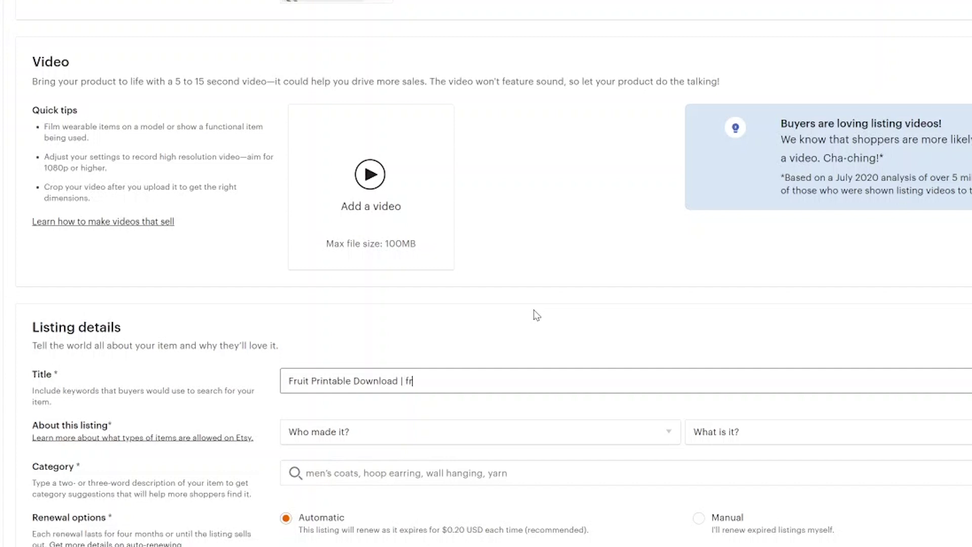
type("fruit print")
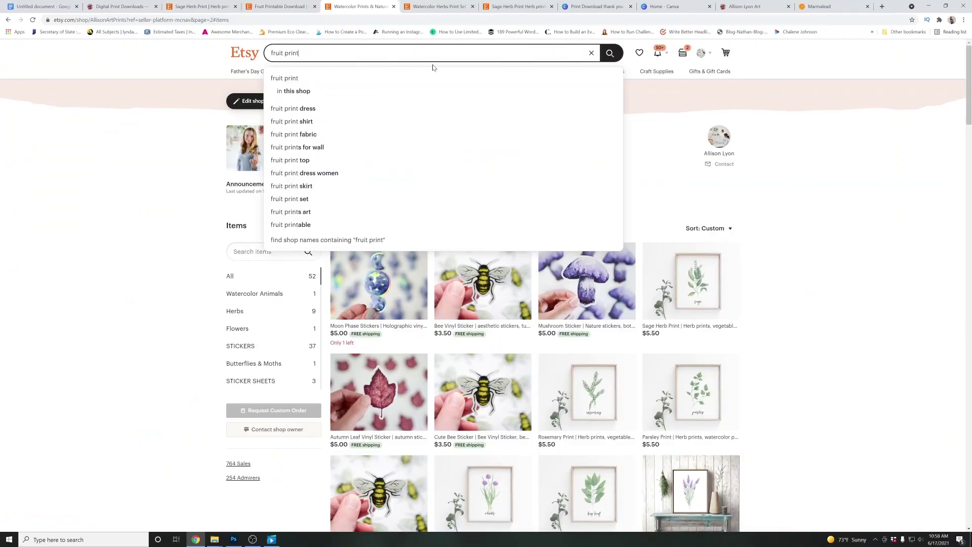
Run the Etsy search for "fruit print", open the Fruit Watercolor Prints set of 3 listing and examine its related searches
left_click(609, 53)
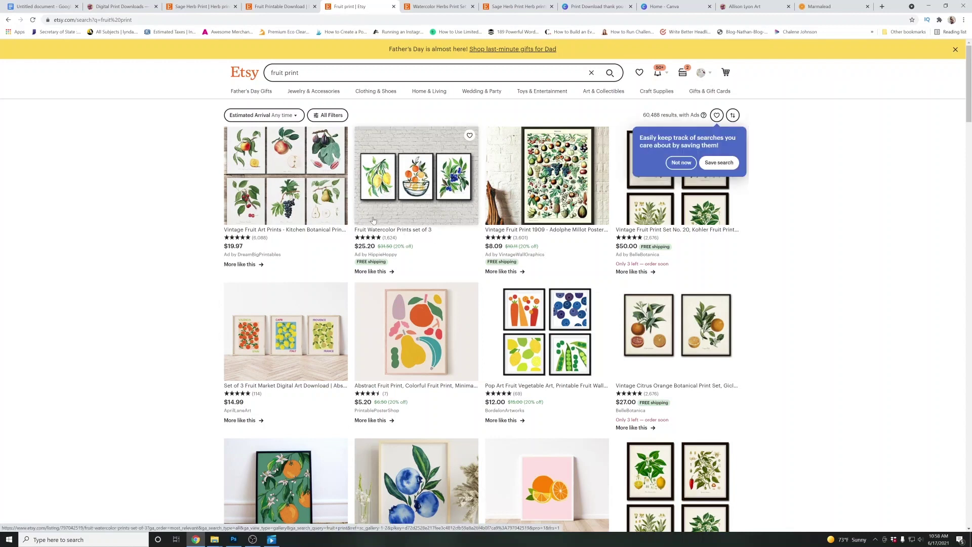
left_click(384, 231)
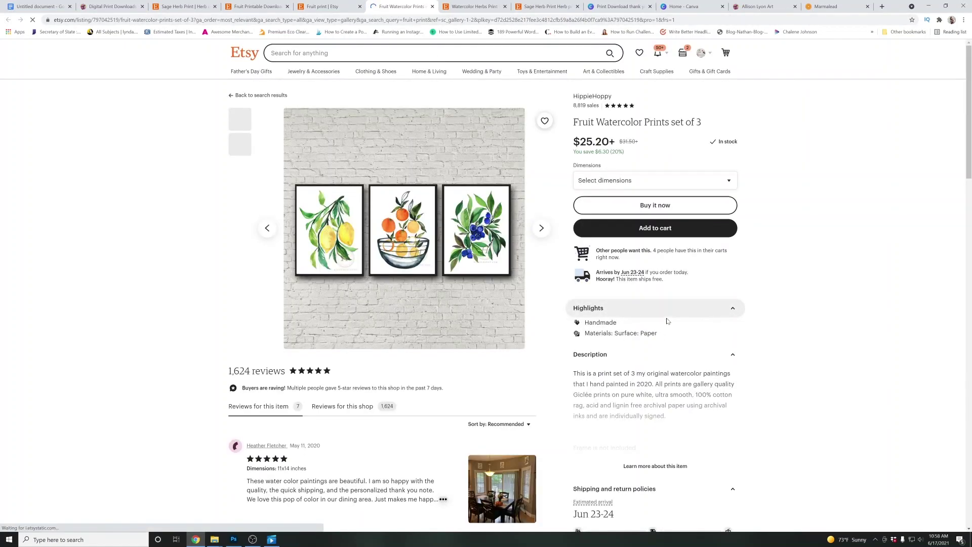
scroll(667, 417, "down", 1)
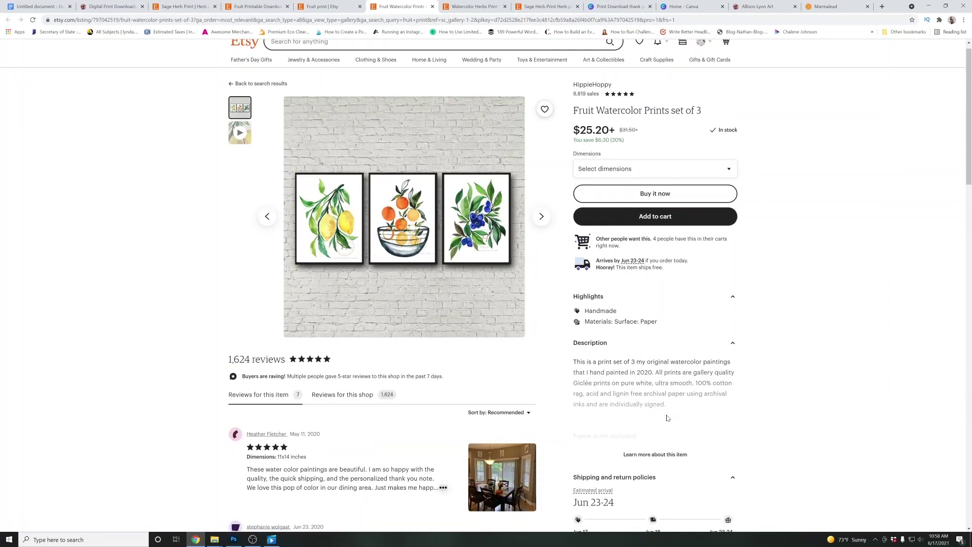
scroll(667, 418, "down", 14)
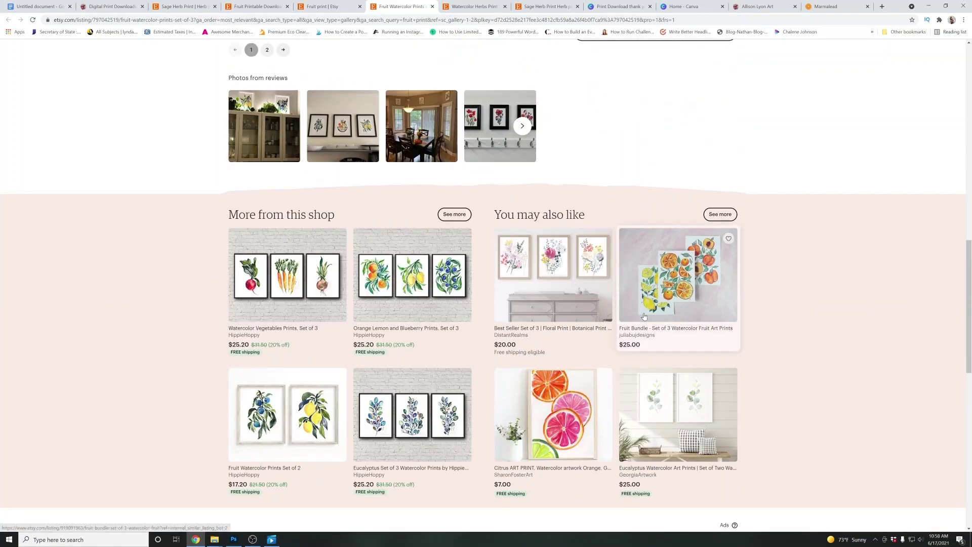
scroll(644, 317, "down", 10)
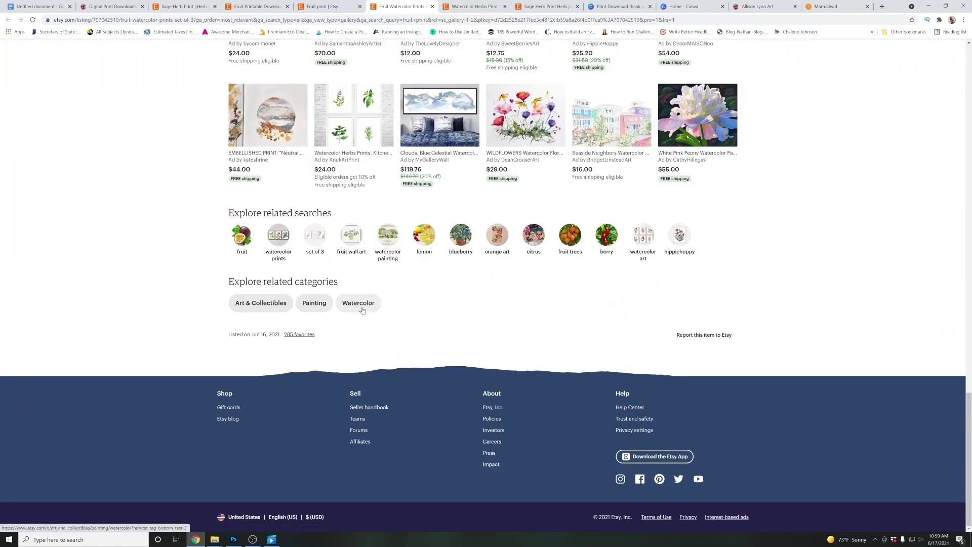
scroll(251, 343, "up", 2)
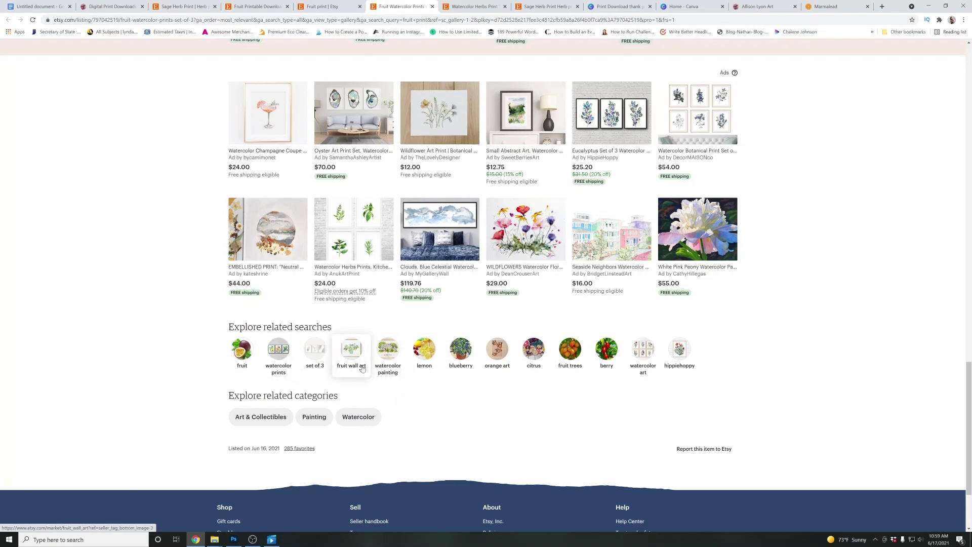
Return to the new listing and extend the title with "fruit prints for wall, fruit prints art, fruit wall art"
left_click(327, 6)
left_click(264, 6)
key("End")
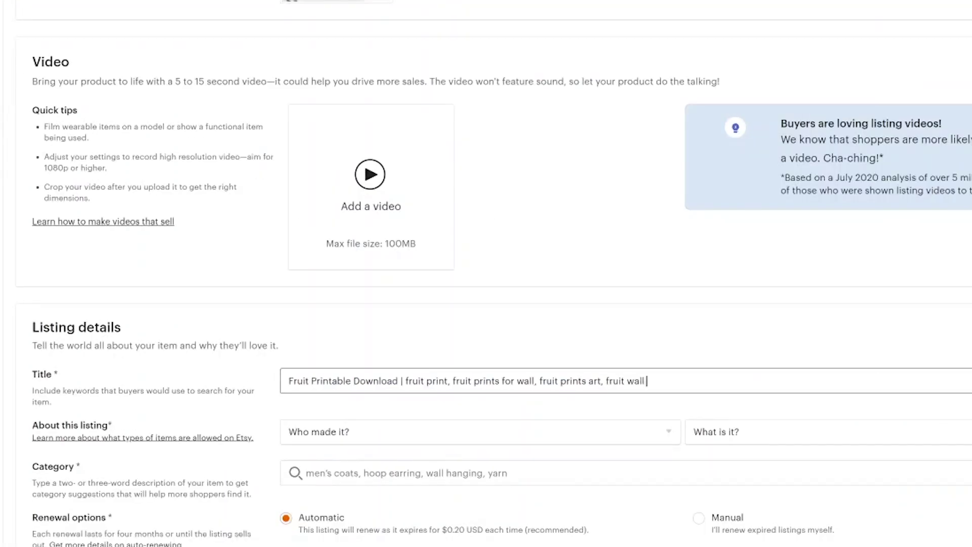
Copy the comma-separated keywords from the title into the listing's tags, adding fruit print, fruit prints art and fruit wall art
scroll(578, 221, "down", 4)
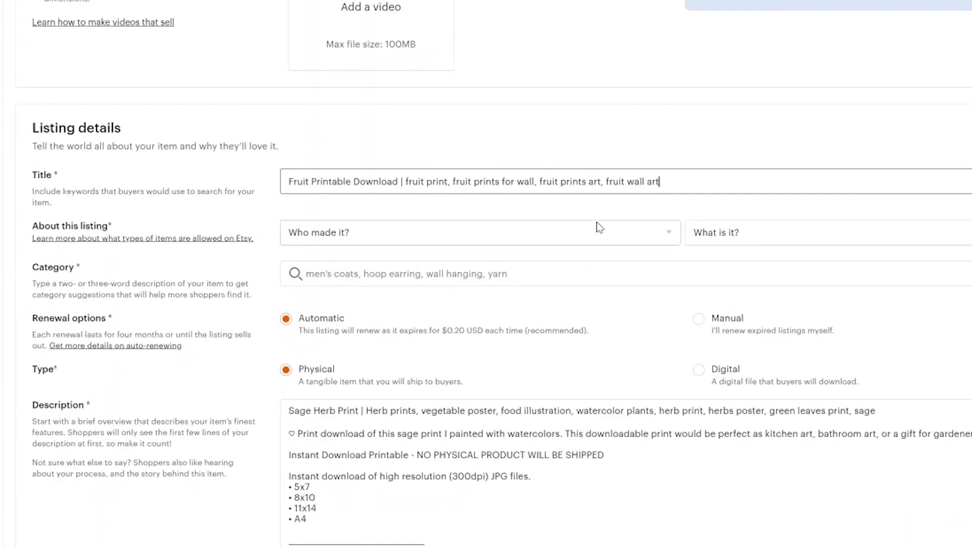
left_click_drag(659, 181, 404, 181)
key("ctrl+c")
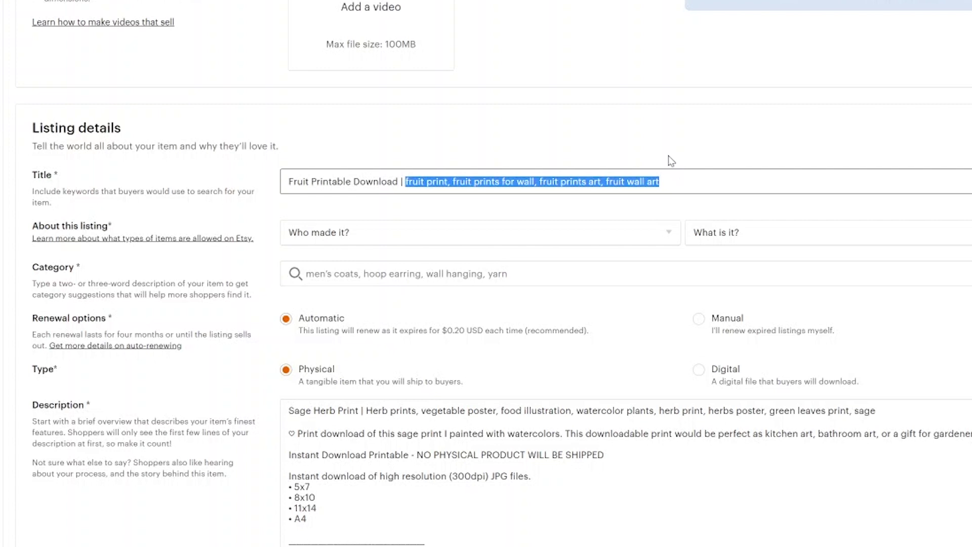
scroll(671, 160, "down", 10)
left_click(385, 312)
key("ctrl+v")
left_click(856, 313)
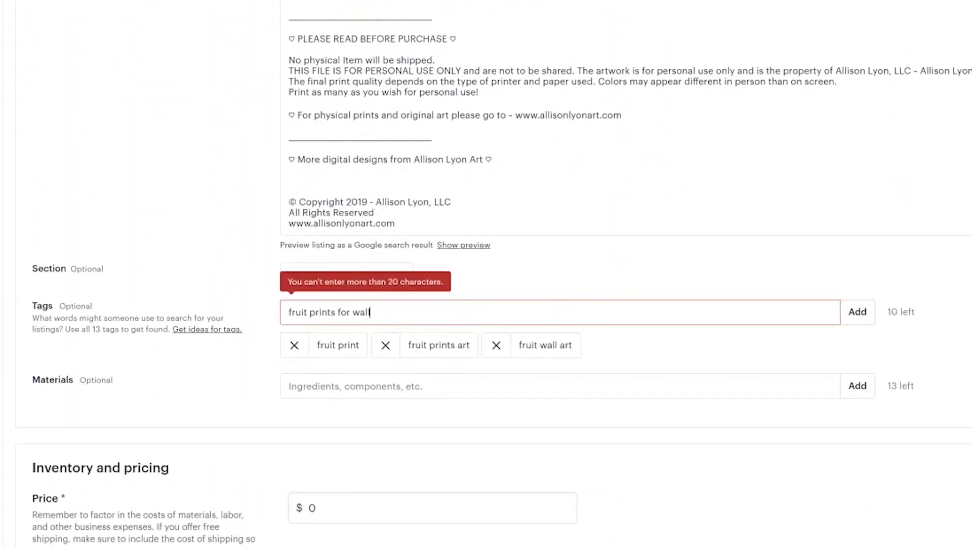
Replace the leftover overlong "fruit prints for wall" entry with the tag "fruit prints" and add it
key("ctrl+a")
key("BackSpace")
type("fruit prints")
key("Return")
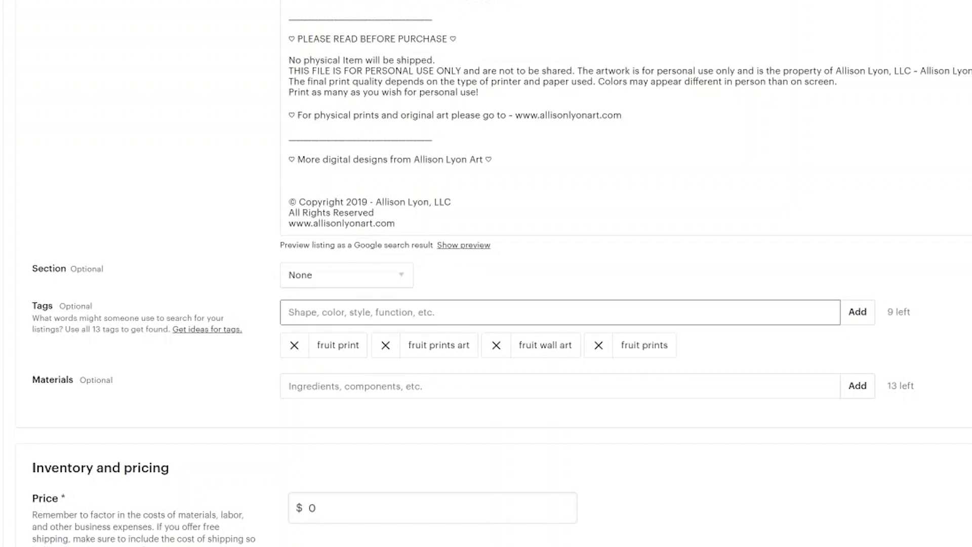
Copy "Fruit Printable Download" from the title into the tags, shorten it to "Fruit Printable" and add it
scroll(486, 274, "up", 15)
left_click_drag(289, 315, 398, 315)
key("ctrl+c")
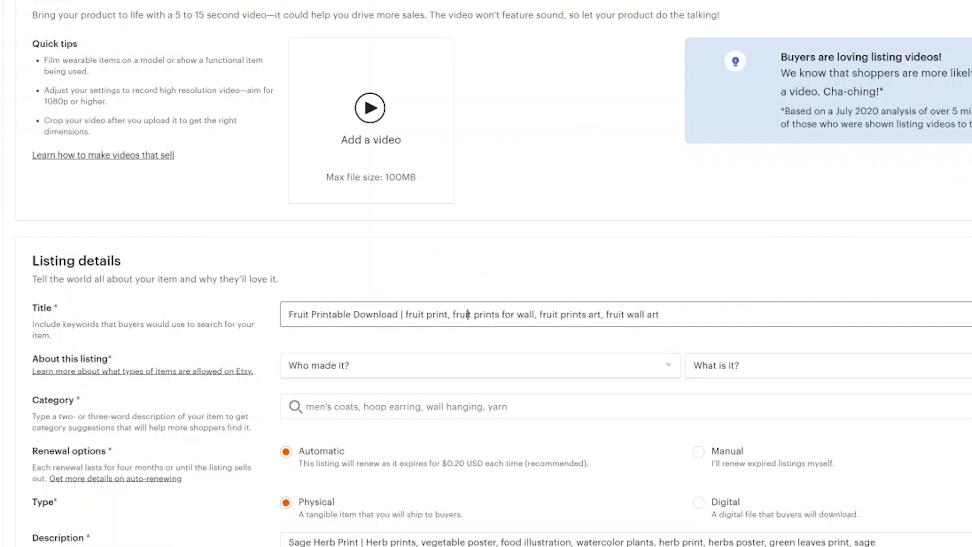
scroll(542, 363, "down", 15)
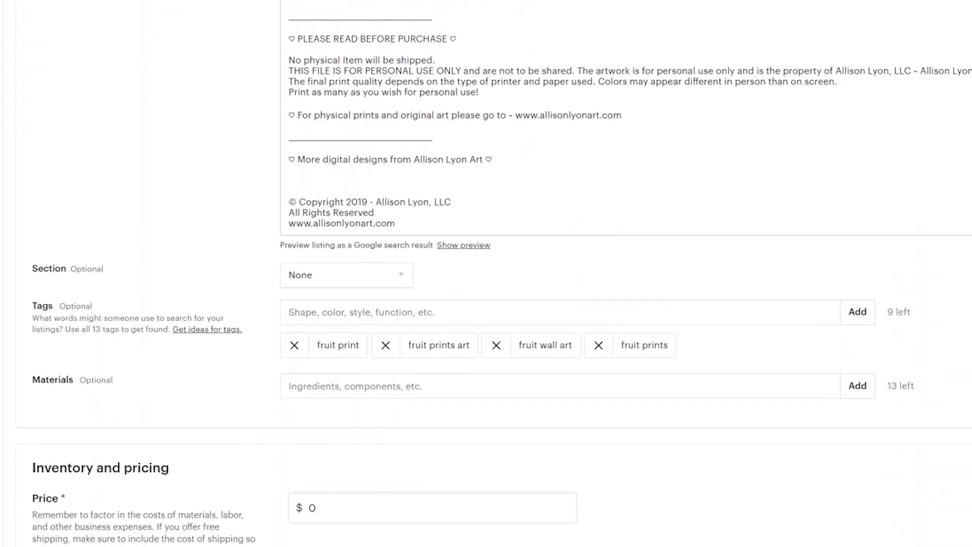
scroll(486, 274, "down", 3)
left_click(556, 179)
key("ctrl+v")
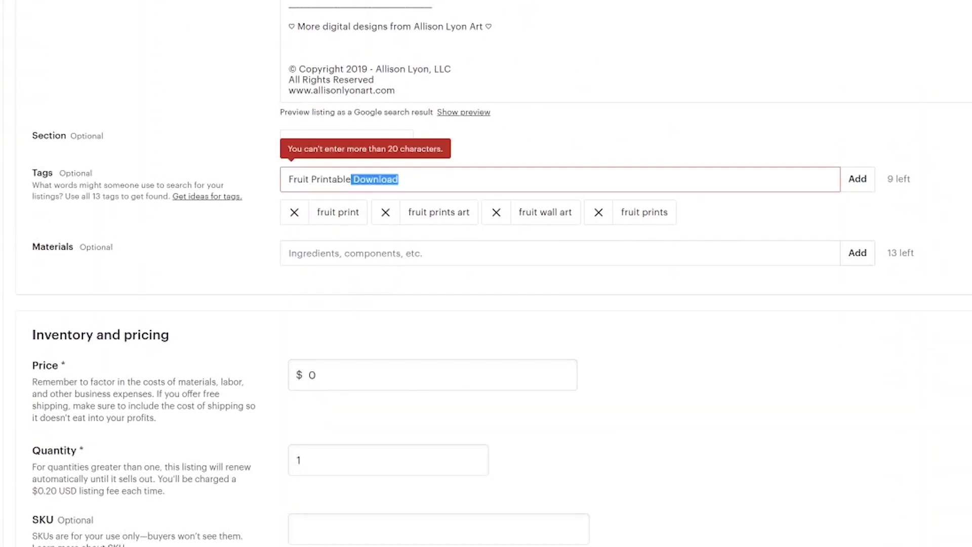
key("BackSpace")
key("Return")
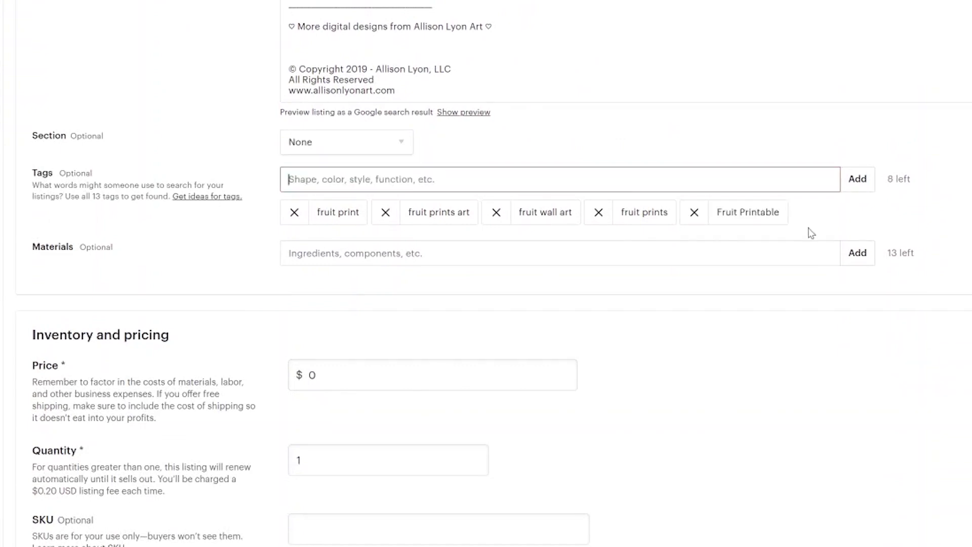
In the listing details, set the maker to "I did" and the item use to "A finished product"
scroll(679, 412, "up", 15)
left_click(294, 165)
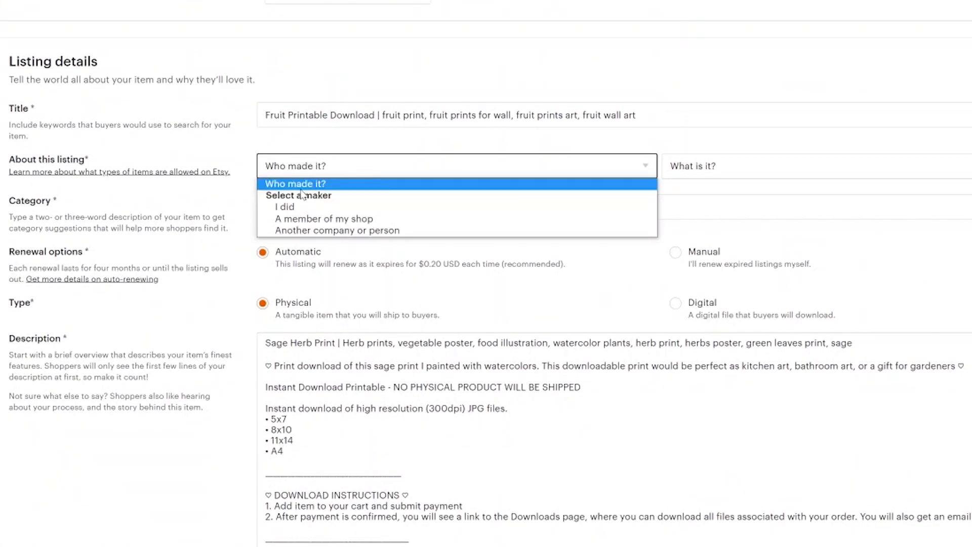
left_click(288, 208)
left_click(729, 166)
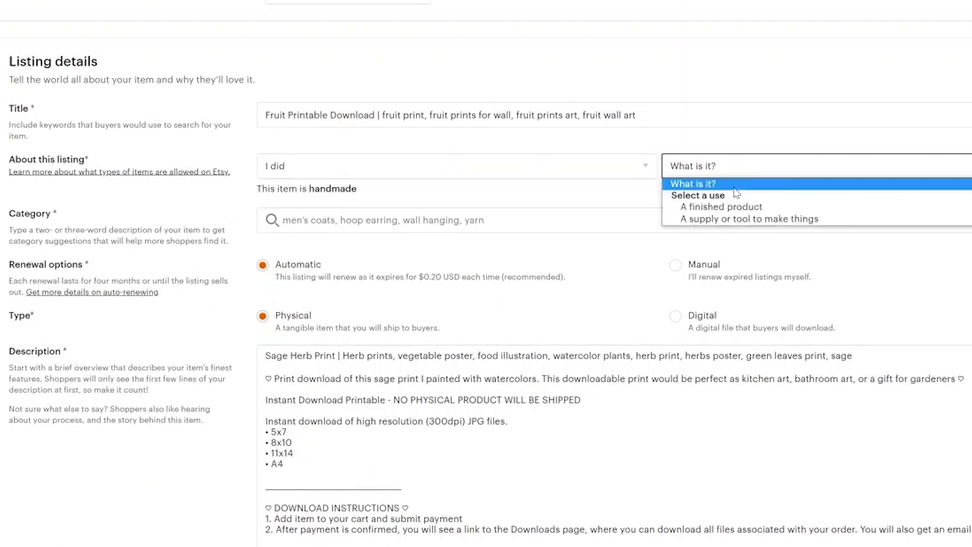
left_click(713, 208)
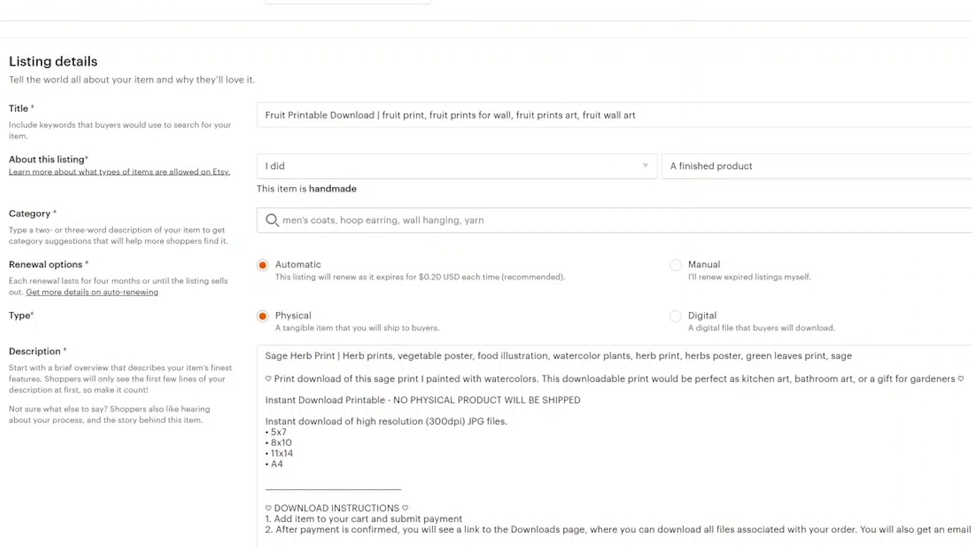
Look up "Digital Prints" as the category and choose Digital under Art & Collectibles, Drawing & Illustration
type("Digital Prints")
left_click(296, 318)
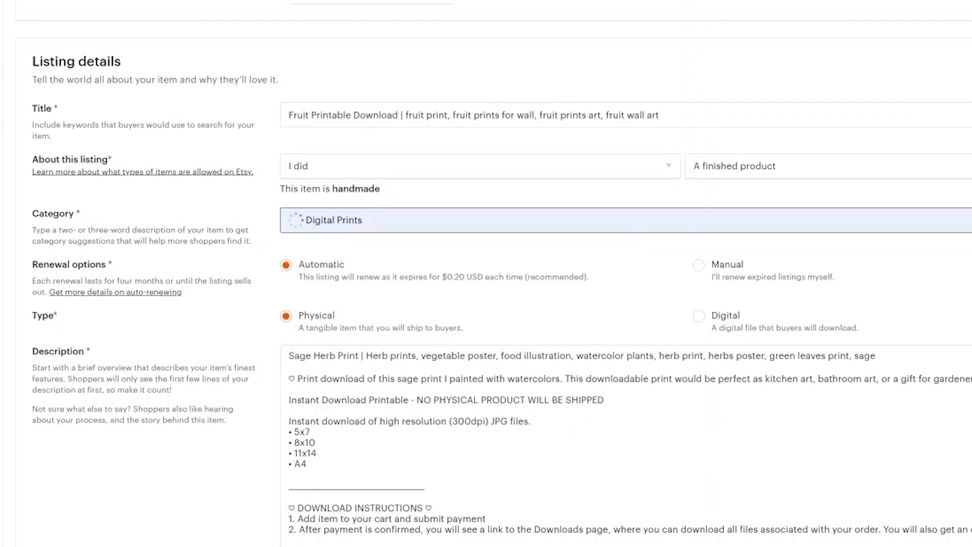
left_click(437, 310)
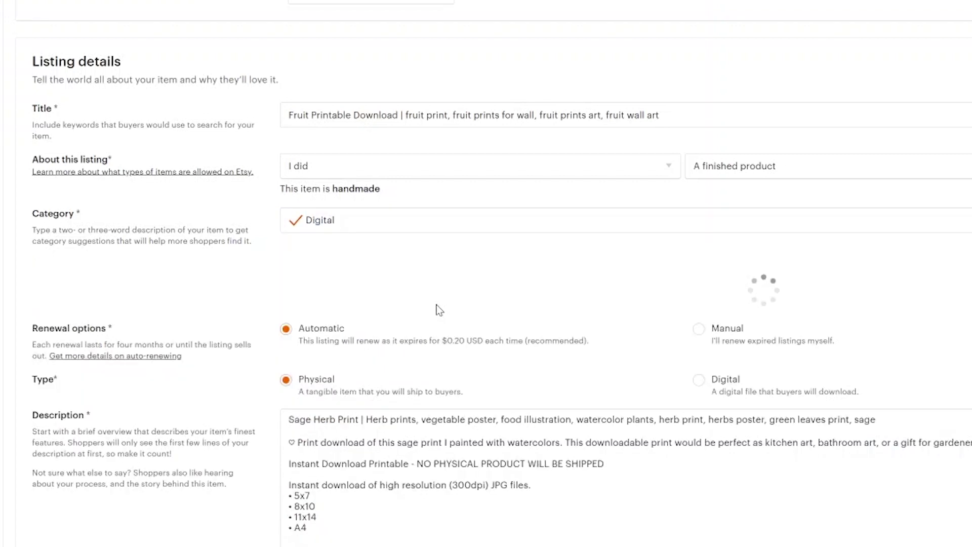
Leave the primary color unset and mark Food & drink as the print's subject
scroll(824, 396, "down", 5)
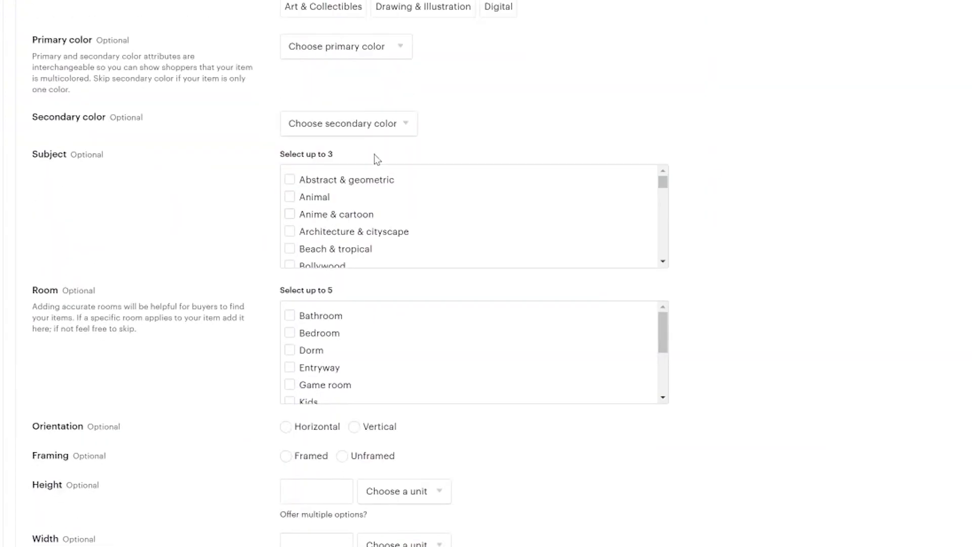
left_click(382, 48)
left_click(379, 49)
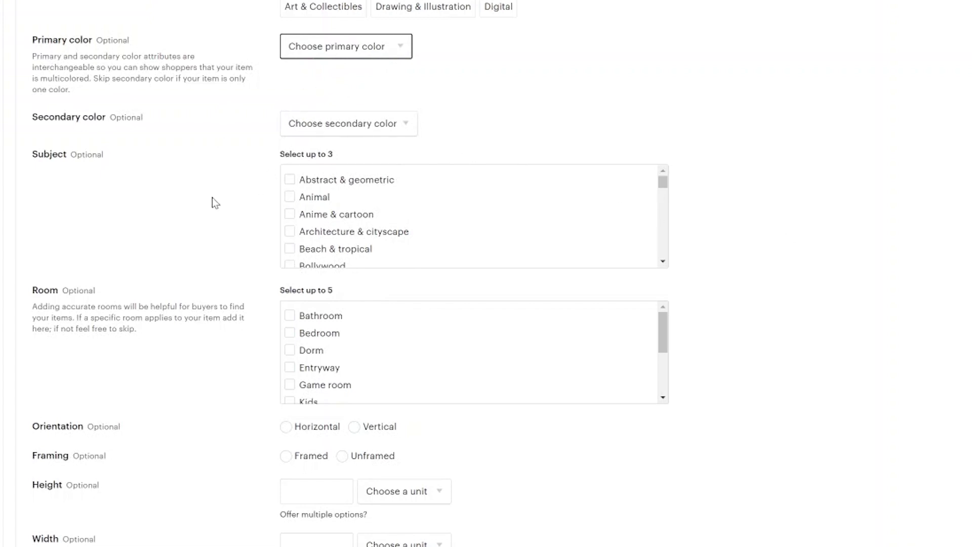
scroll(391, 223, "down", 2)
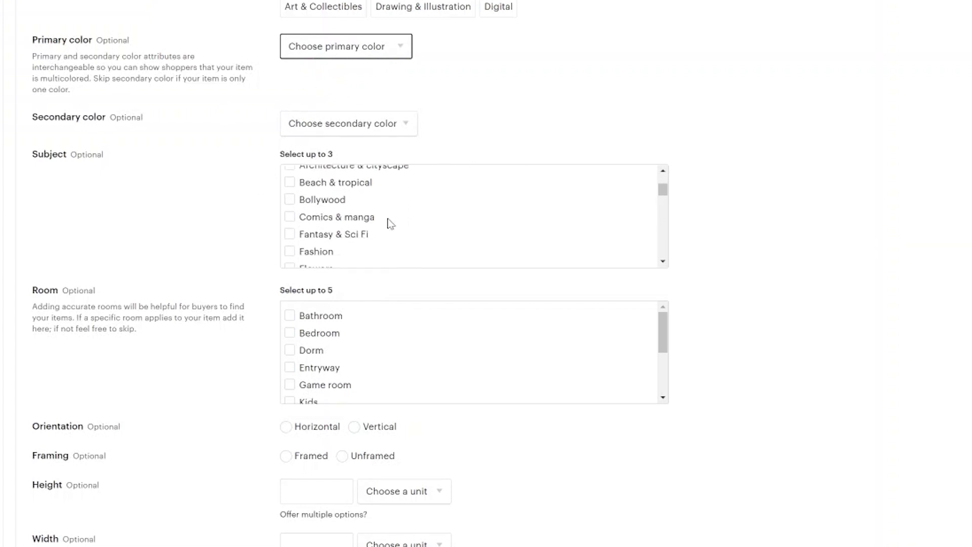
scroll(391, 223, "down", 2)
left_click(290, 220)
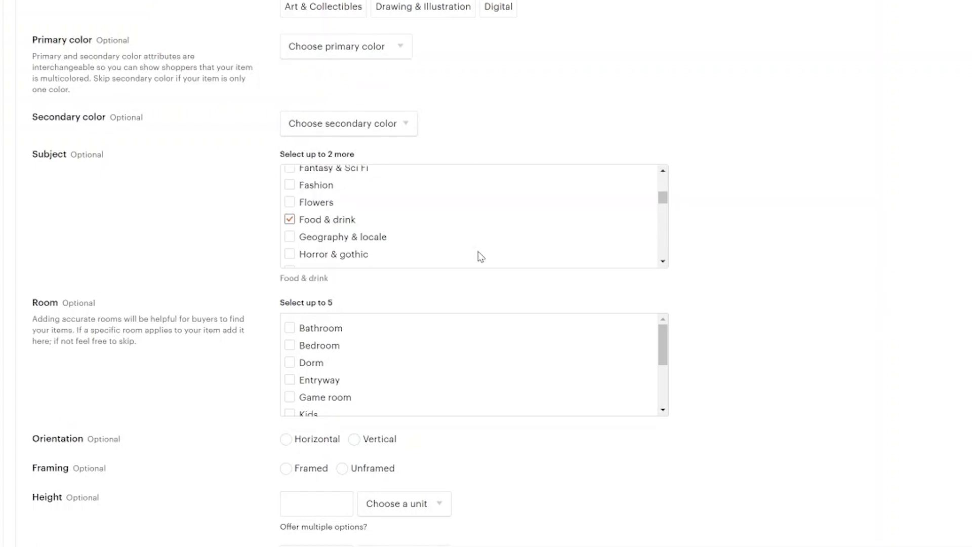
Mark Flowers and Plants & trees as additional subjects of the print, and take Flowers off again
left_click(290, 203)
scroll(382, 224, "up", 2)
scroll(382, 223, "up", 4)
scroll(375, 278, "down", 8)
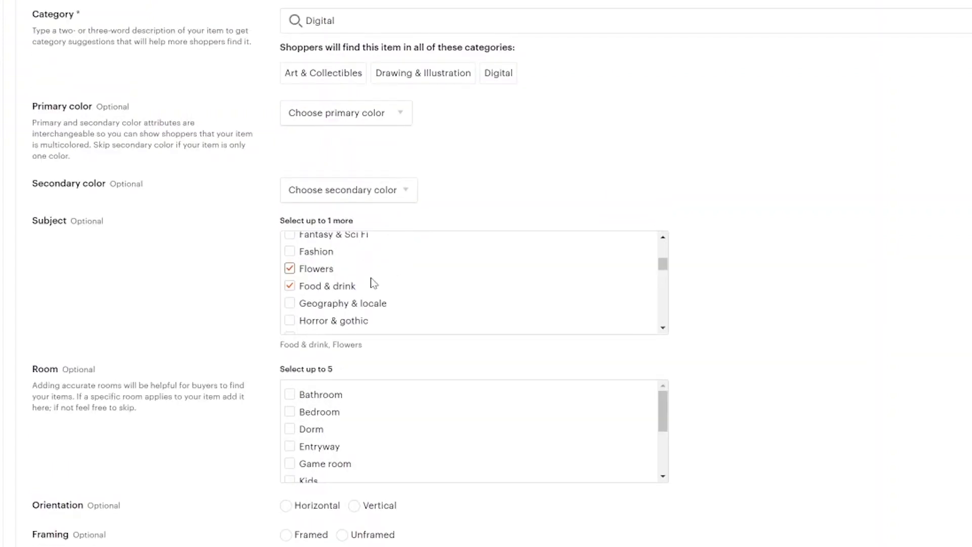
scroll(347, 300, "down", 5)
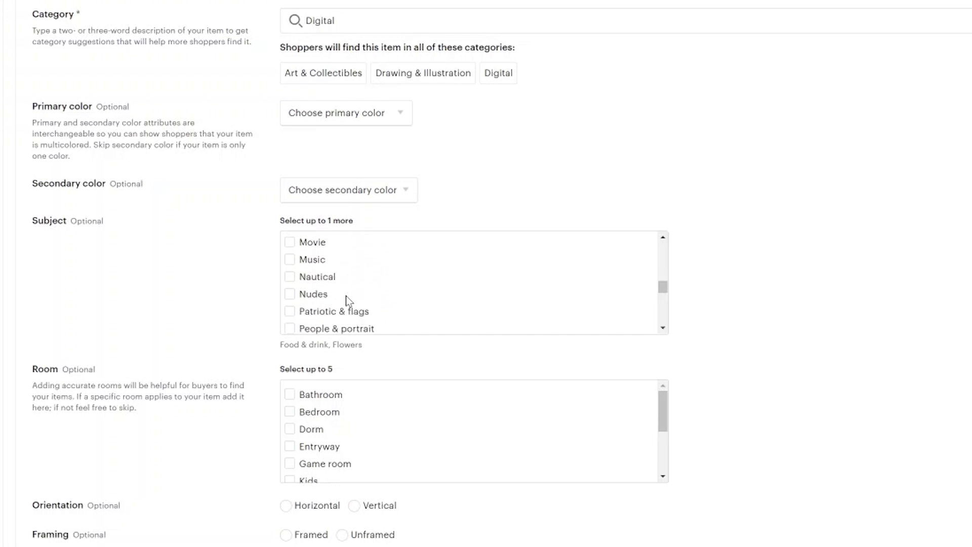
left_click(289, 314)
scroll(414, 315, "down", 4)
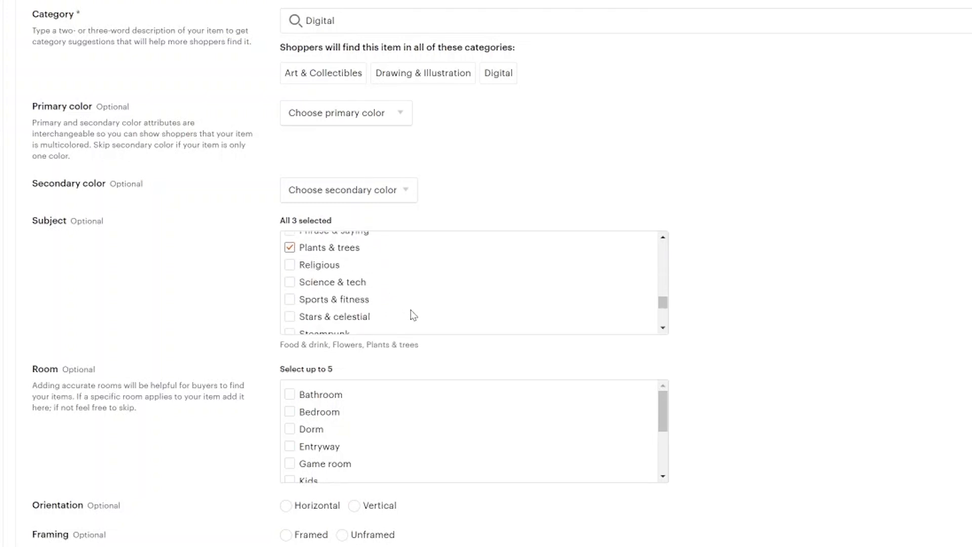
scroll(414, 315, "down", 2)
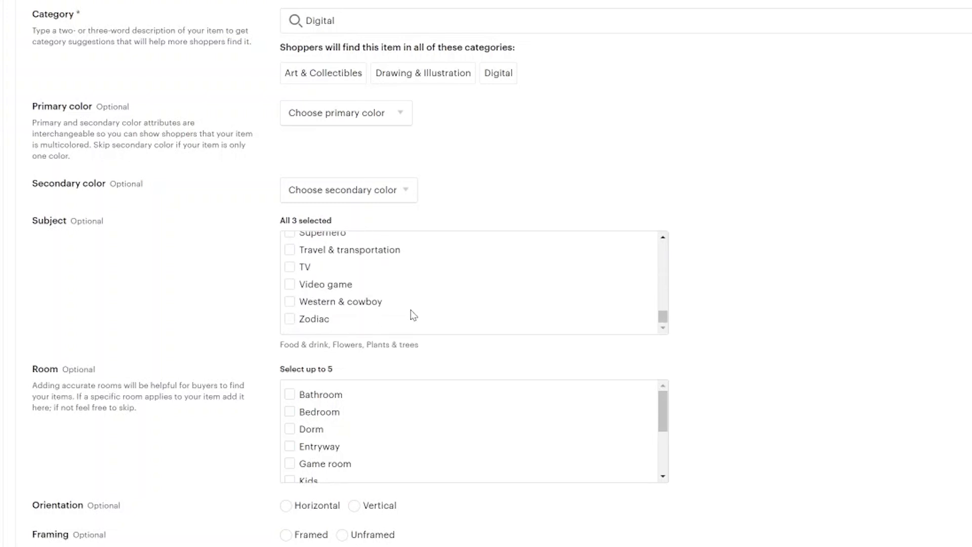
scroll(413, 315, "up", 8)
left_click(303, 283)
Mark Kitchen & dining, Office, Entryway and Bathroom as the rooms suited to the print
scroll(226, 235, "down", 3)
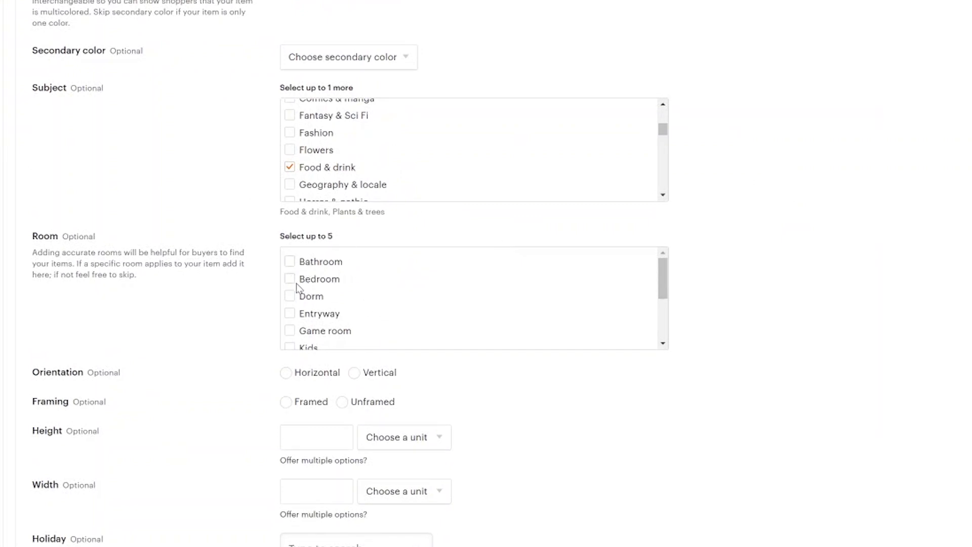
scroll(306, 314, "down", 5)
left_click(290, 266)
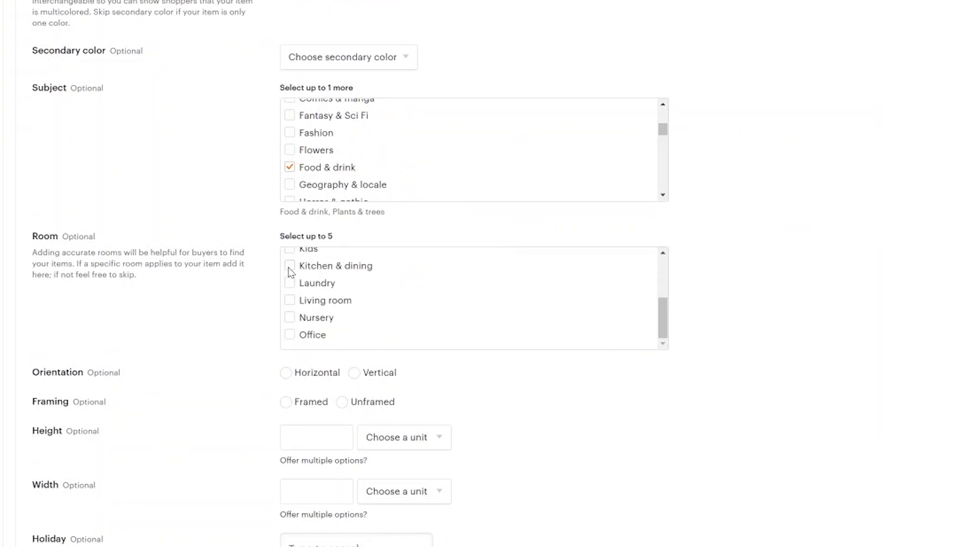
left_click(291, 336)
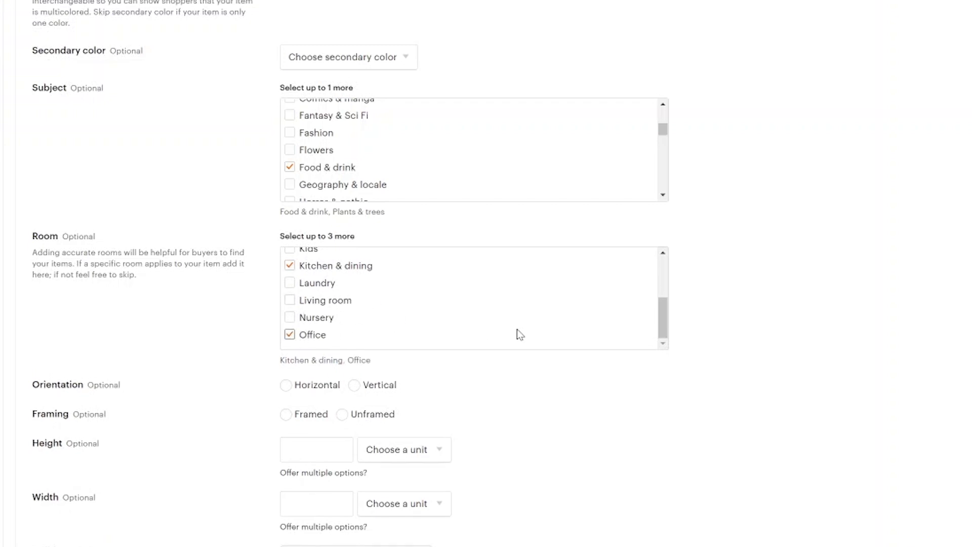
scroll(290, 282, "up", 2)
left_click(290, 280)
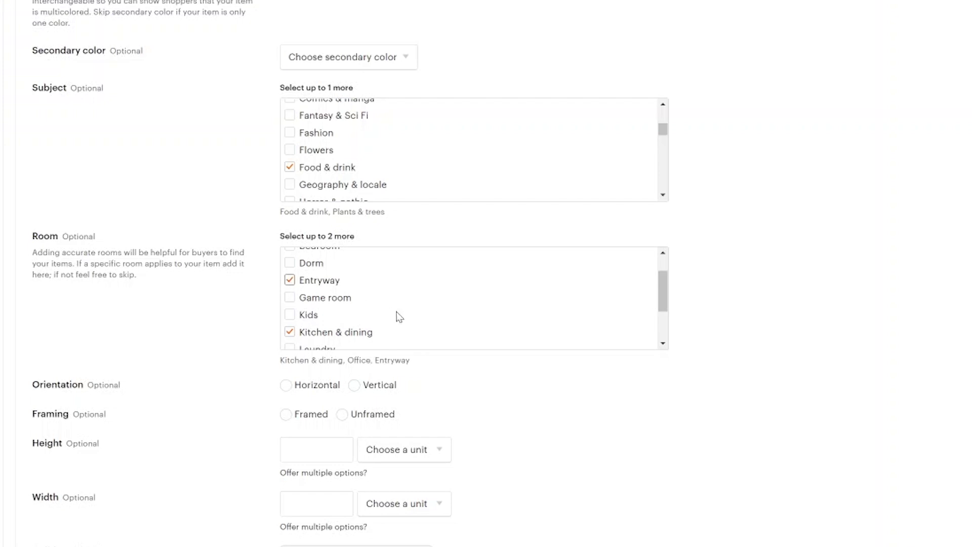
scroll(355, 337, "up", 3)
left_click(324, 261)
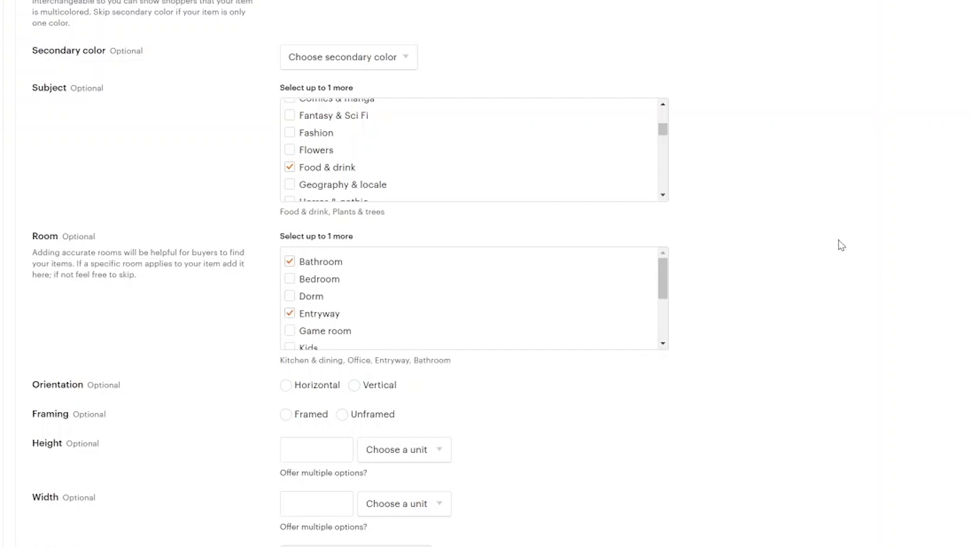
Set the print's orientation to Vertical and its framing to Unframed
scroll(822, 314, "down", 3)
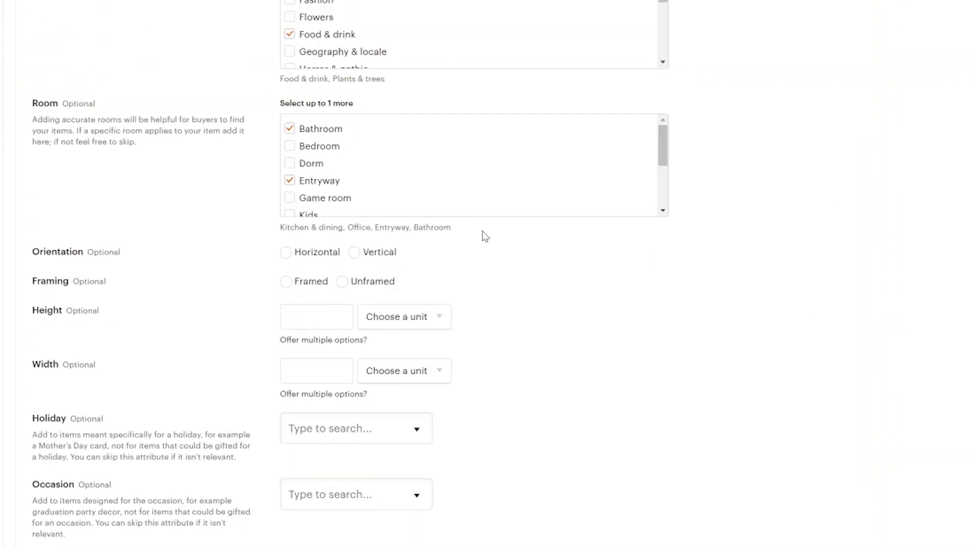
left_click(355, 253)
left_click(342, 282)
Choose Christmas as the listing's holiday and Birthday as its occasion
scroll(85, 89, "down", 5)
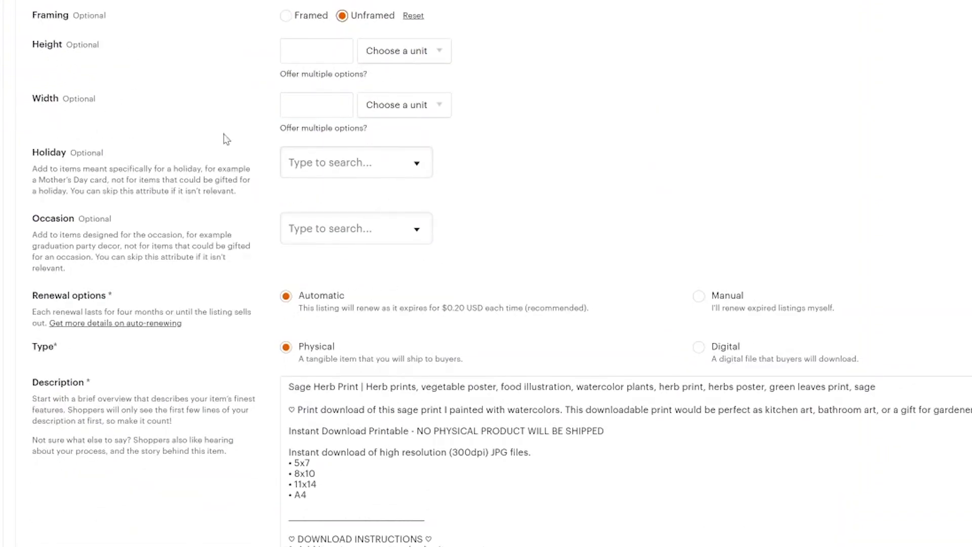
left_click(354, 162)
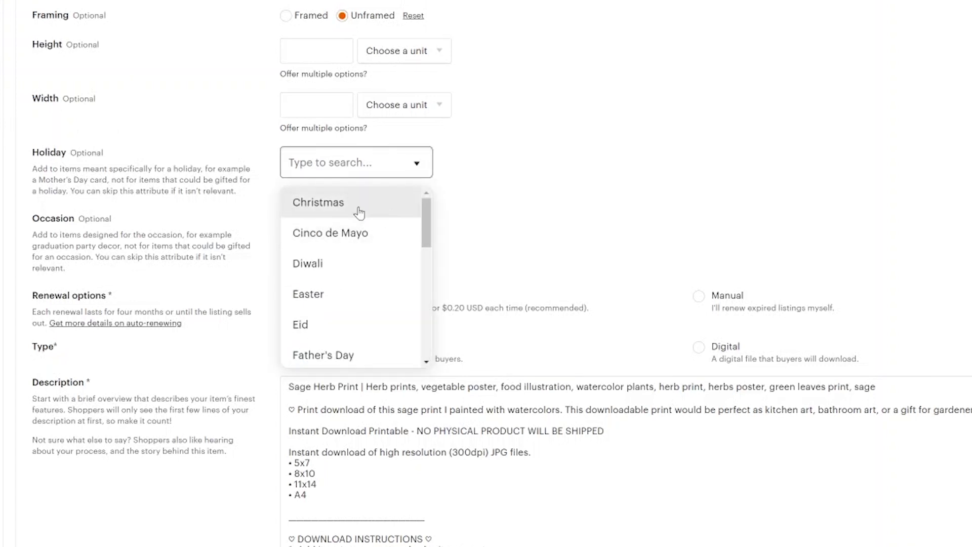
left_click(333, 212)
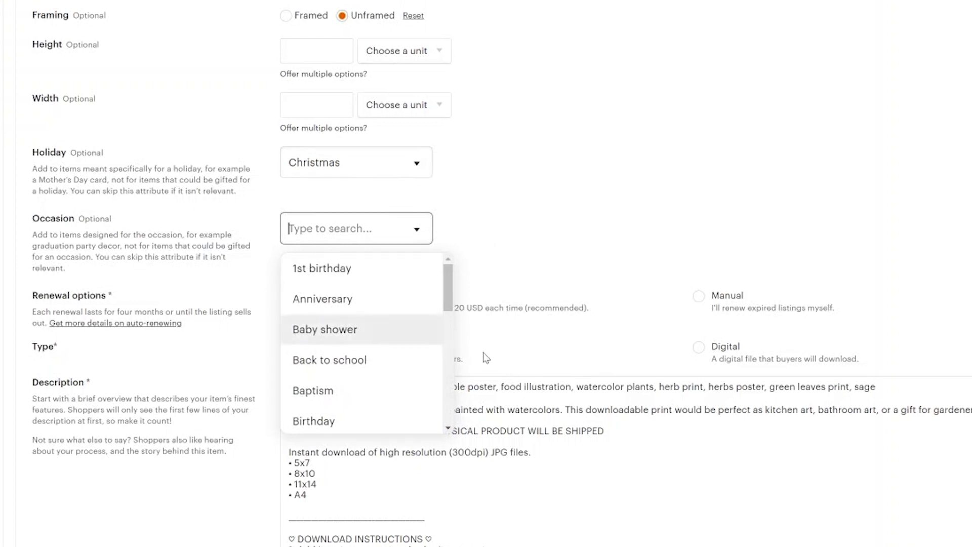
left_click(324, 420)
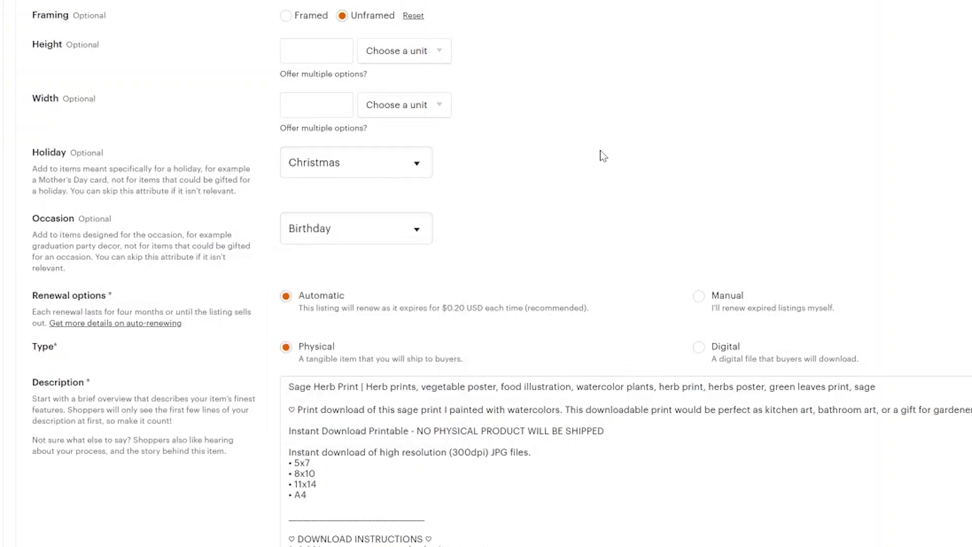
Change the listing type to Digital and keep automatic renewal
scroll(516, 159, "down", 1)
scroll(434, 167, "down", 1)
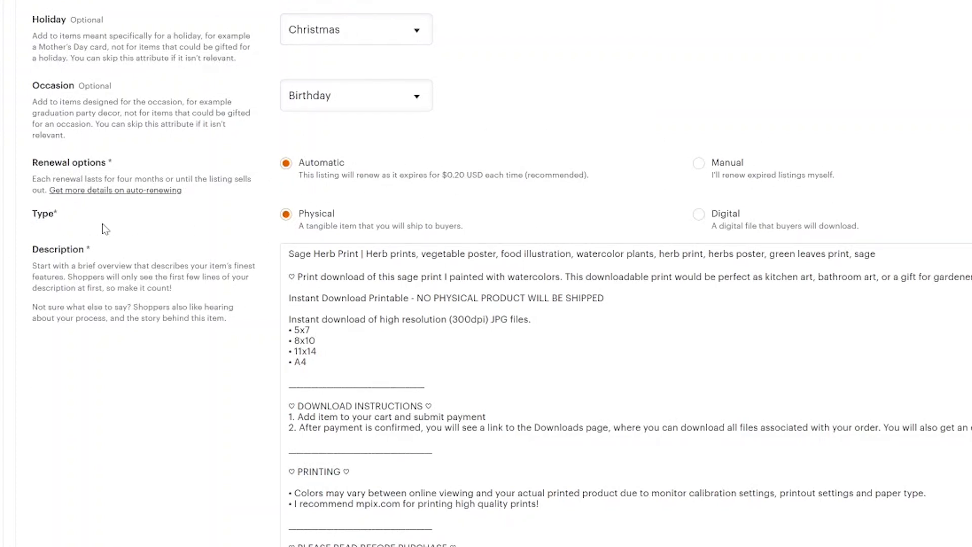
left_click(699, 214)
Copy the listing title and replace the description's first line, the sage herb keywords, with it
scroll(699, 217, "down", 5)
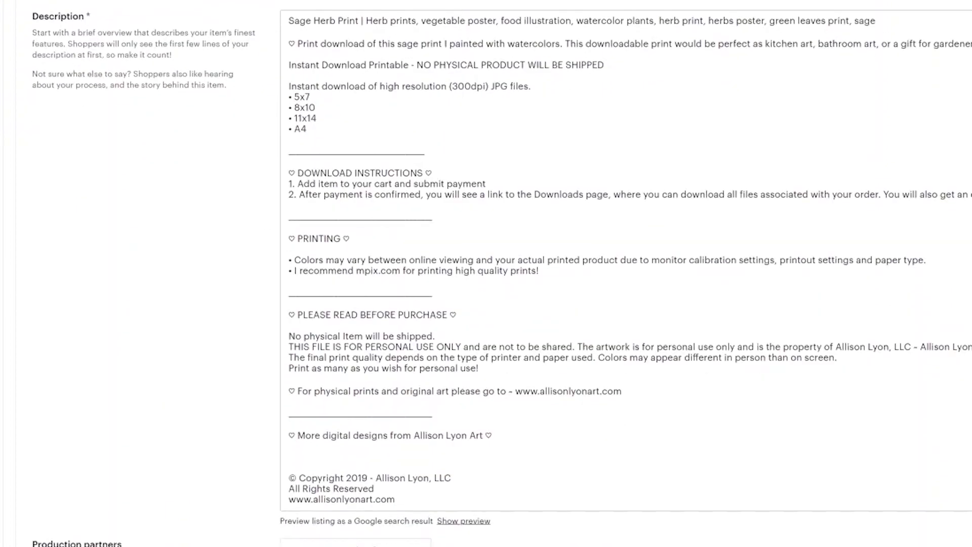
scroll(560, 28, "up", 20)
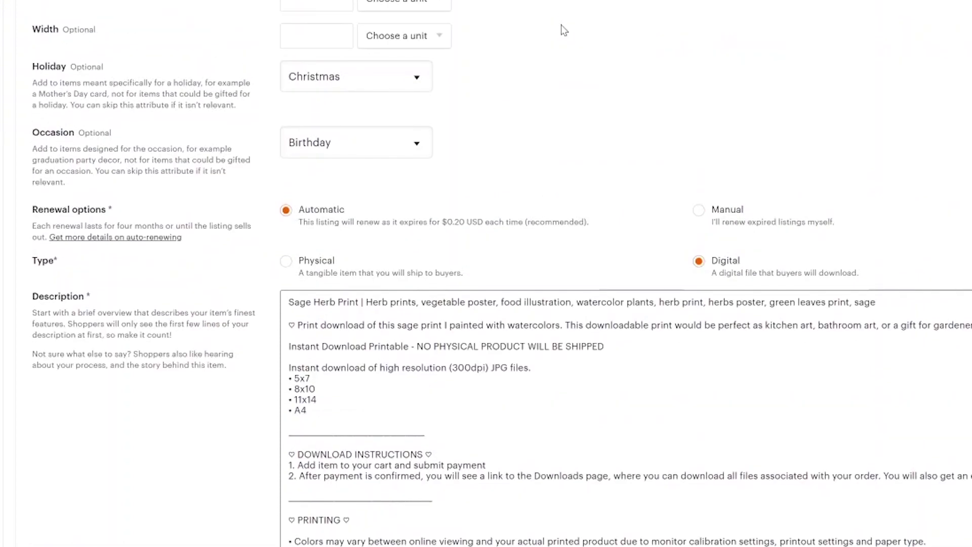
triple_click(358, 117)
key("ctrl+c")
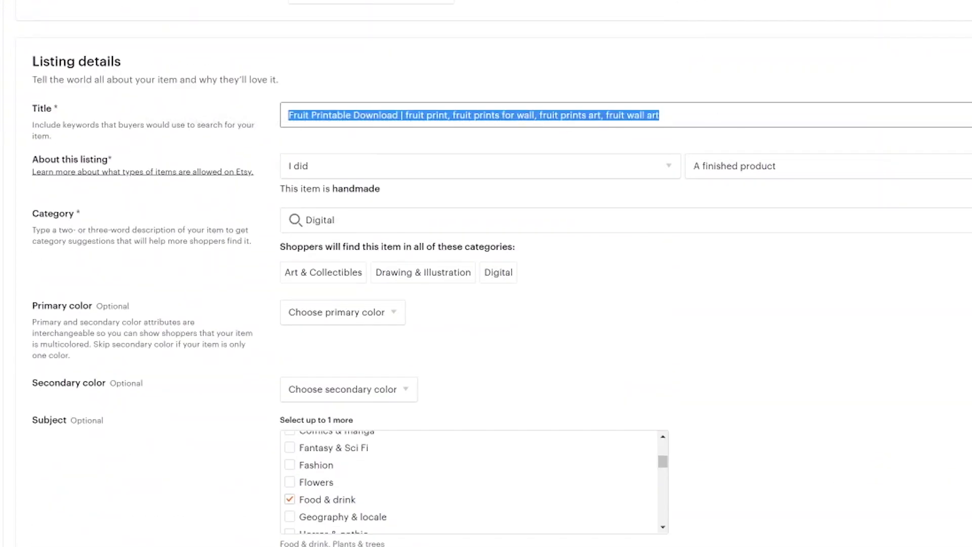
scroll(803, 296, "down", 20)
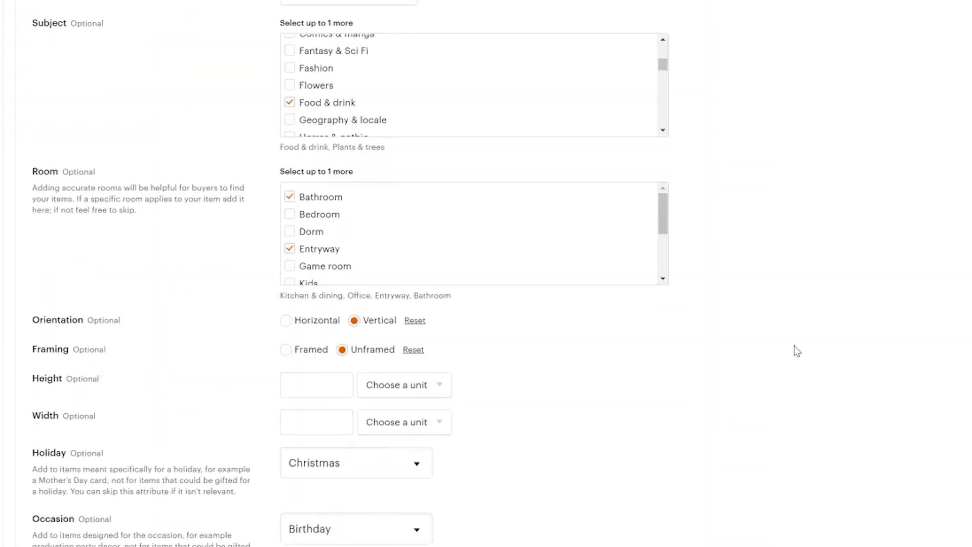
left_click(492, 89)
key("ctrl+shift+Left")
key("ctrl+shift+Left")
key("ctrl+shift+Left")
key("ctrl+shift+Left")
key("ctrl+shift+Left")
key("ctrl+shift+Left")
key("ctrl+shift+Left")
key("ctrl+shift+Left")
key("ctrl+shift+Left")
key("End")
key("shift+Home")
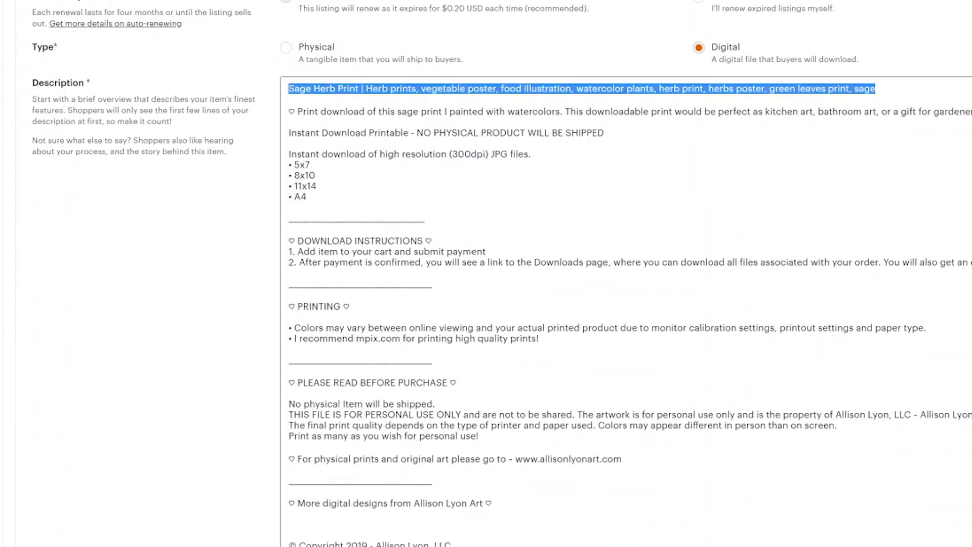
key("ctrl+v")
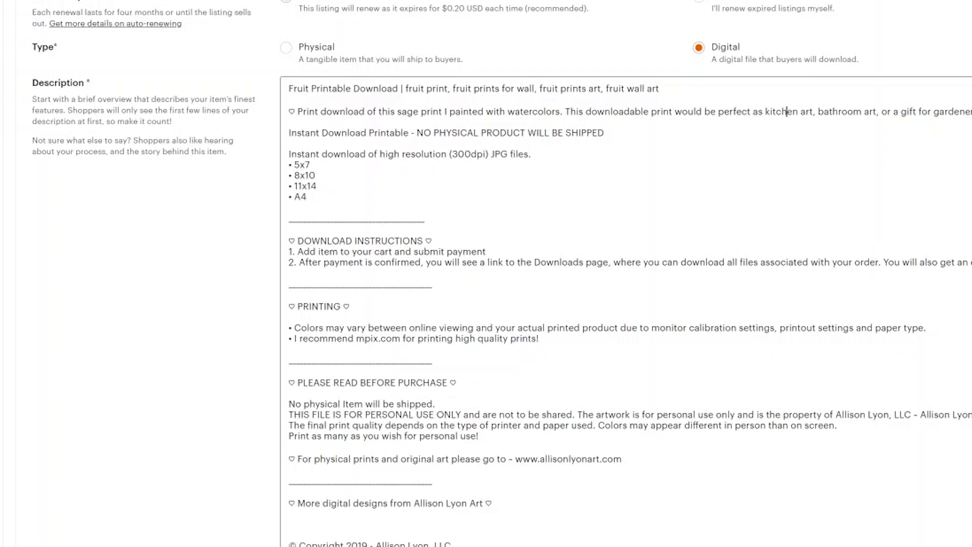
Replace "sage" with "fruit" in the description's sentence about the watercolor print download
key("shift+Left")
key("shift+Left")
type("fruit")
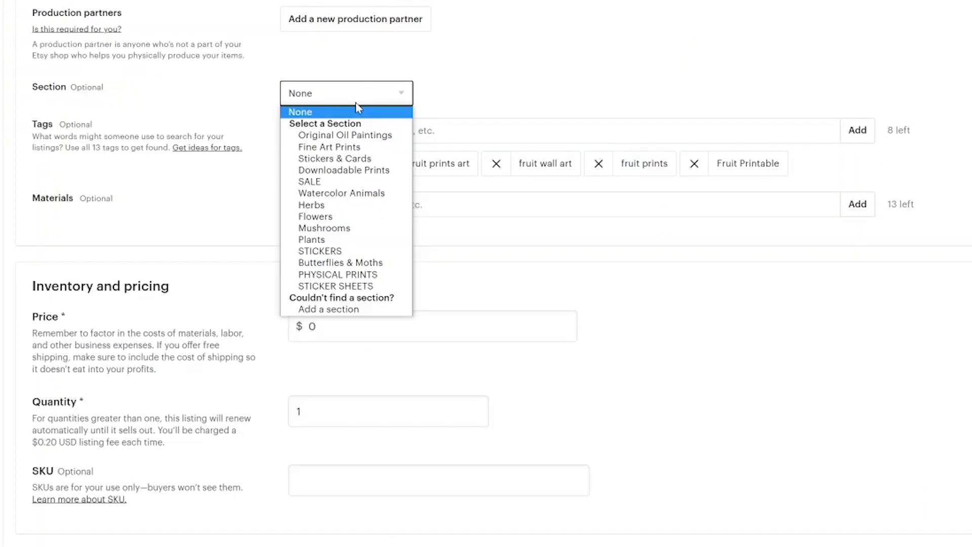
Look through the shop sections, leave the section at None and set the price to $9.00
left_click(356, 101)
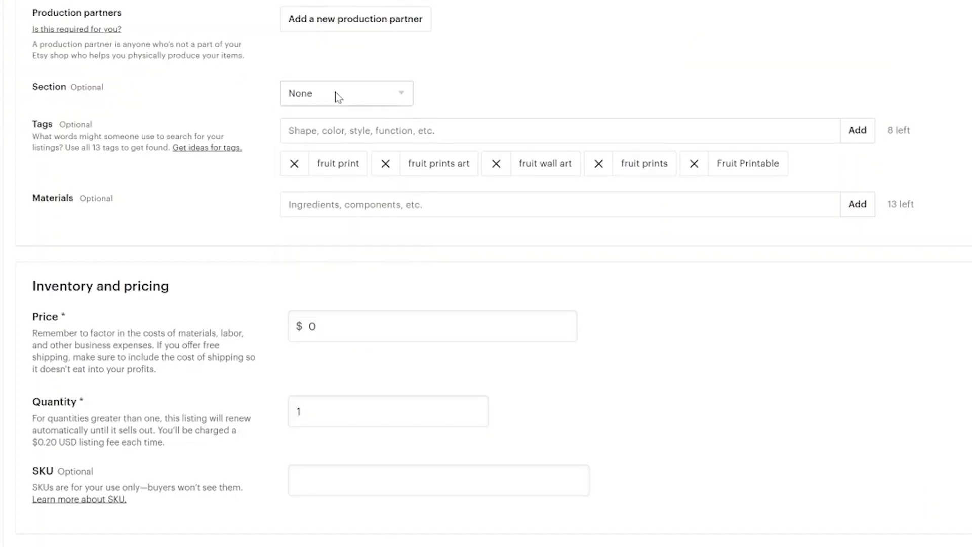
key("Tab")
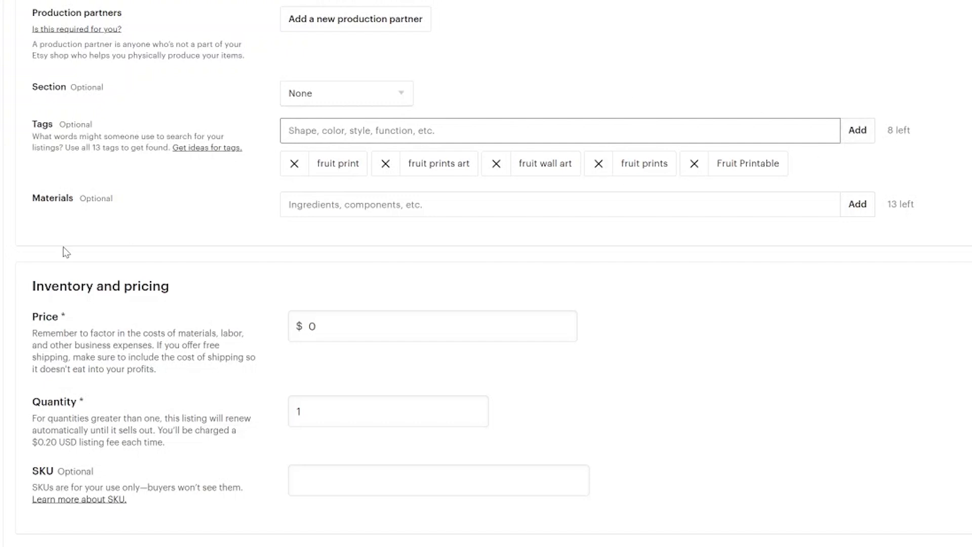
scroll(612, 360, "down", 3)
left_click(430, 198)
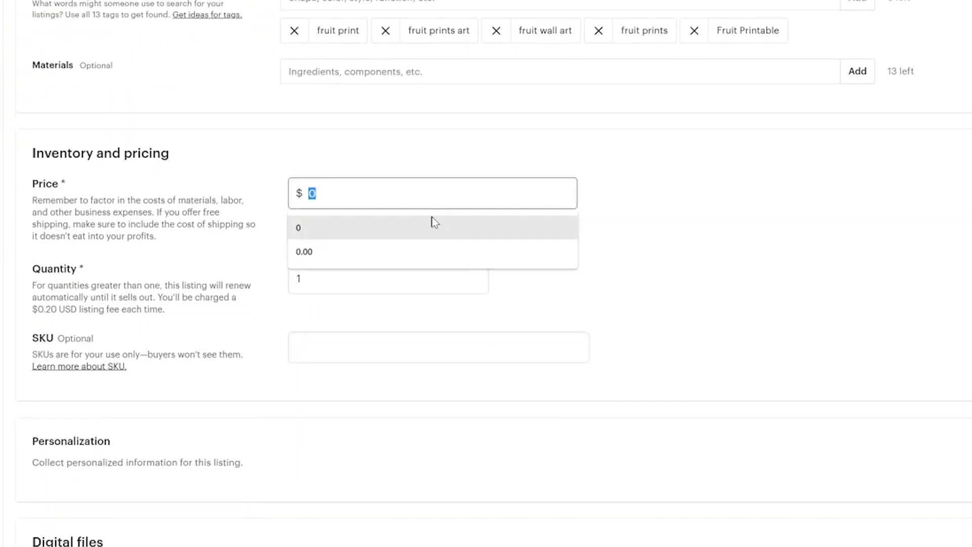
key("BackSpace")
type("9")
left_click(793, 206)
Set the listing's quantity to 10
double_click(298, 279)
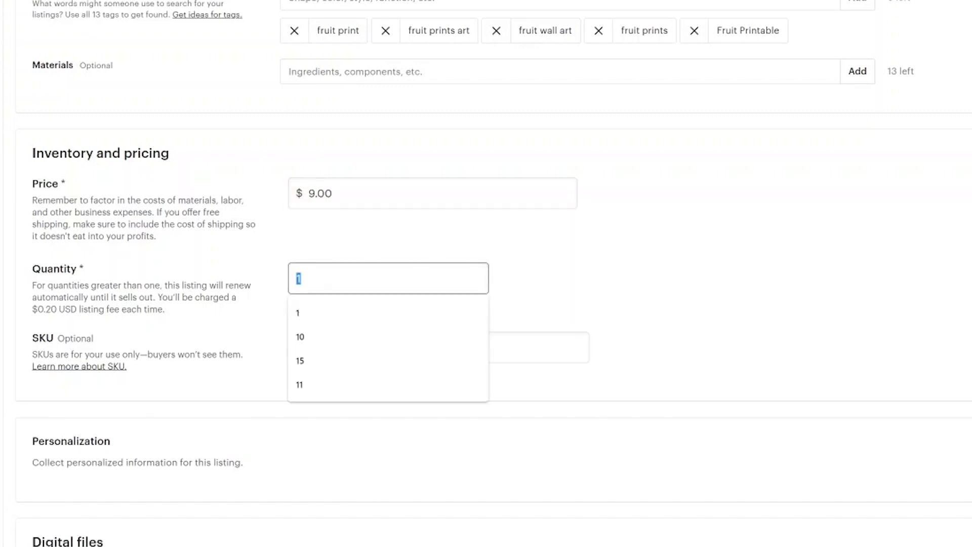
type("0")
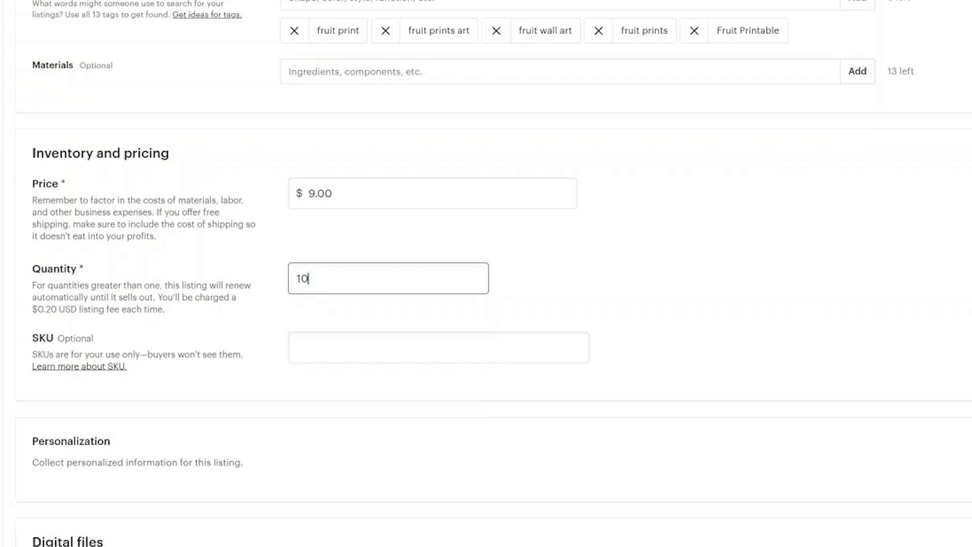
left_click(506, 321)
Open the upload for the listing's digital files and look over the print files in the Fruit folder
scroll(774, 347, "down", 3)
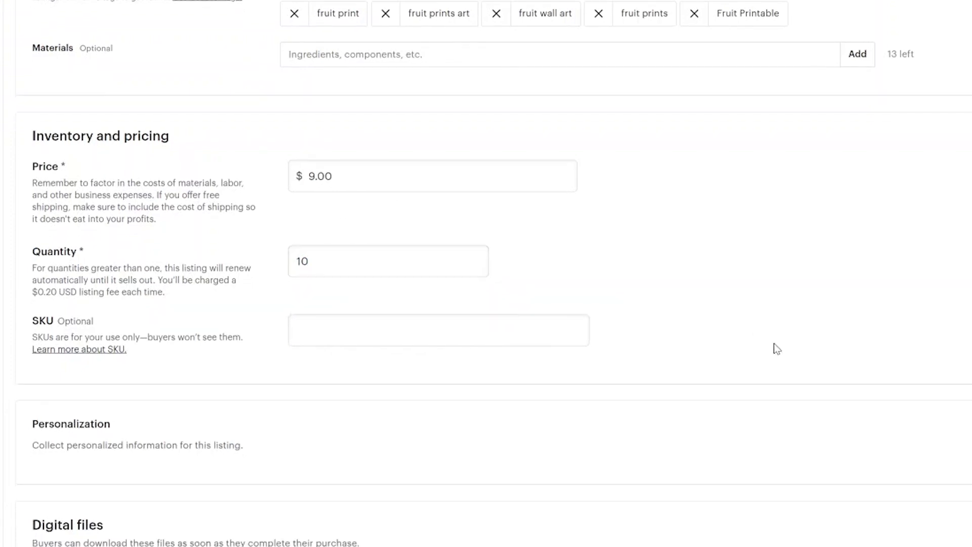
scroll(772, 343, "down", 2)
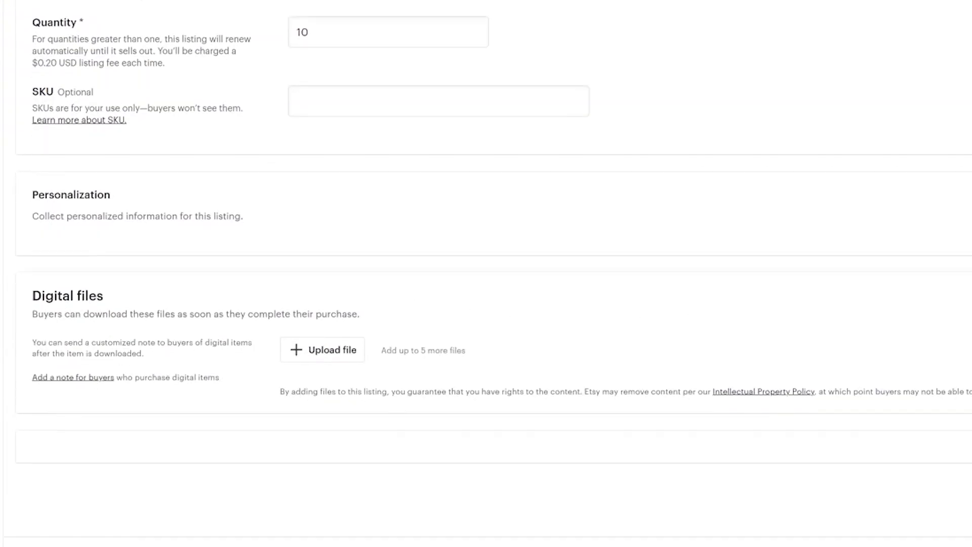
left_click(300, 353)
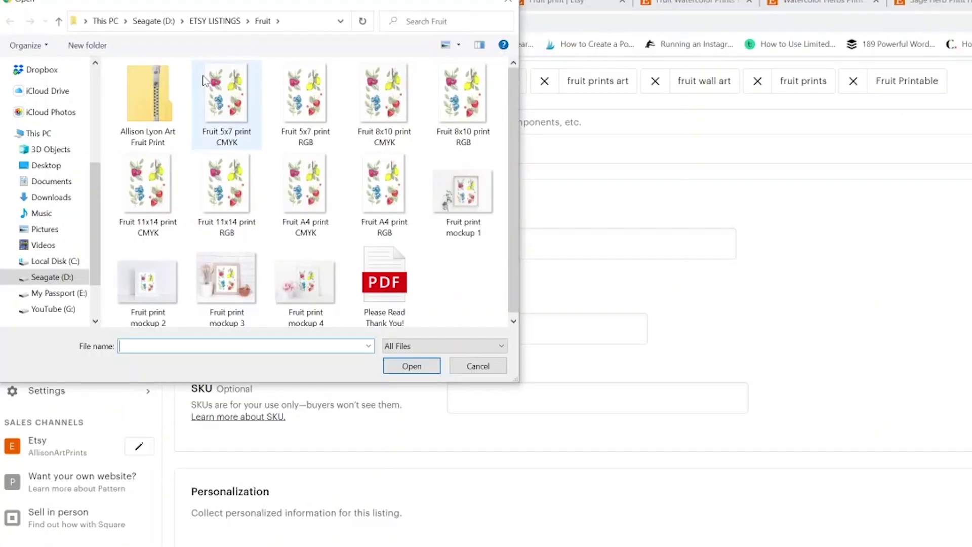
left_click(0, 0)
left_click(236, 74)
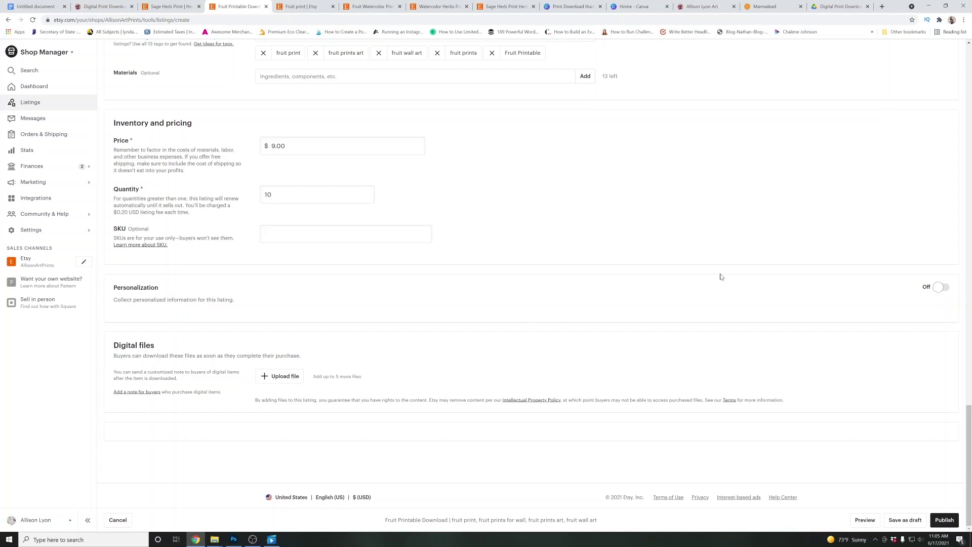
Switch to the "Print Download thank you PDF" design in Canva, duplicate its page and look over the copy
left_click(571, 6)
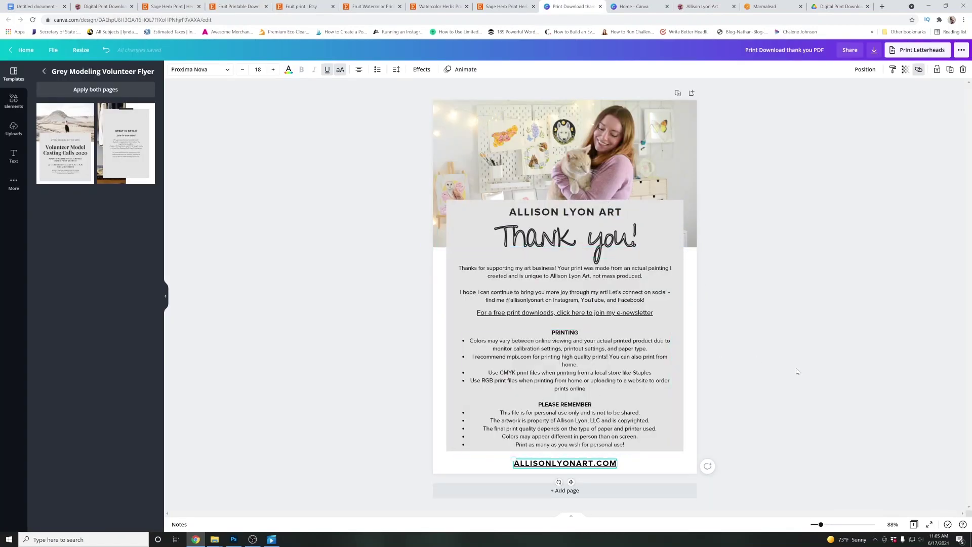
left_click(677, 94)
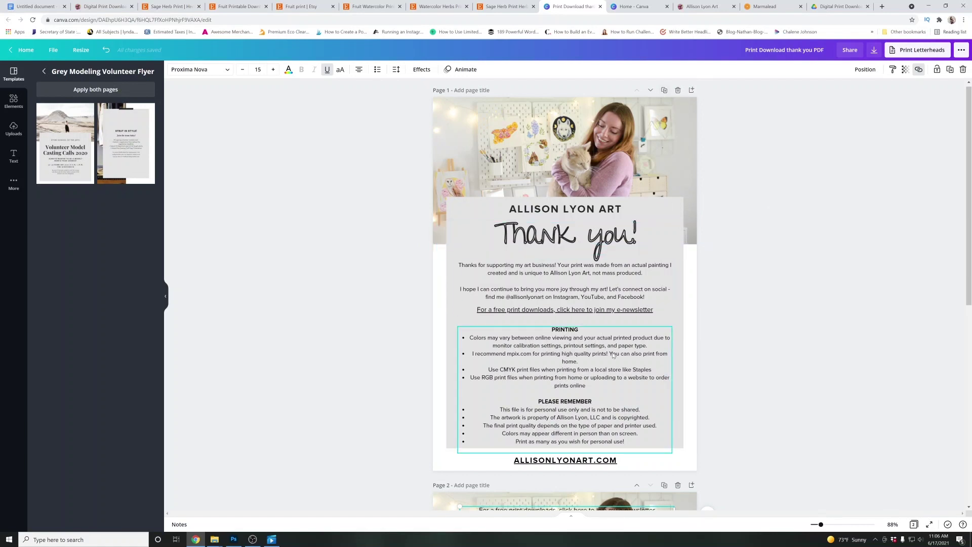
scroll(755, 403, "down", 5)
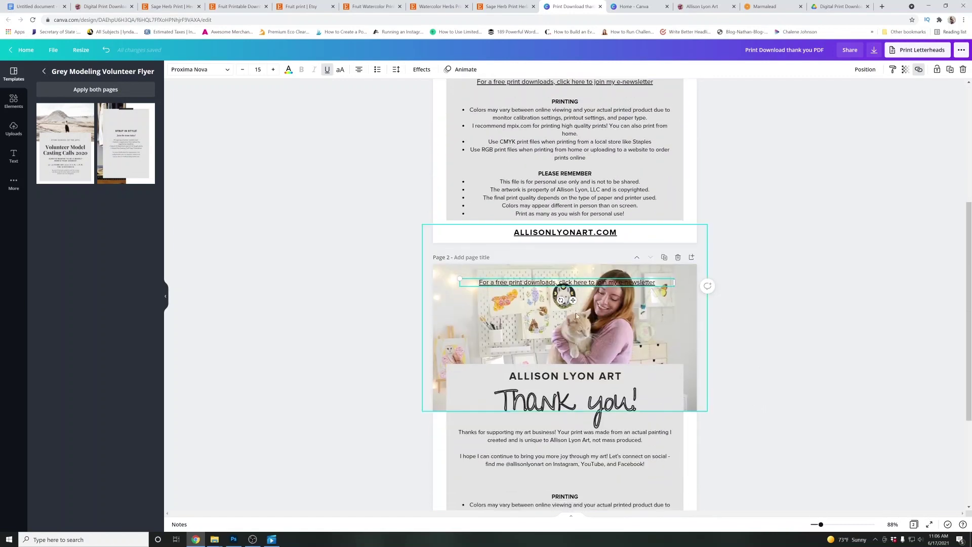
scroll(673, 419, "down", 3)
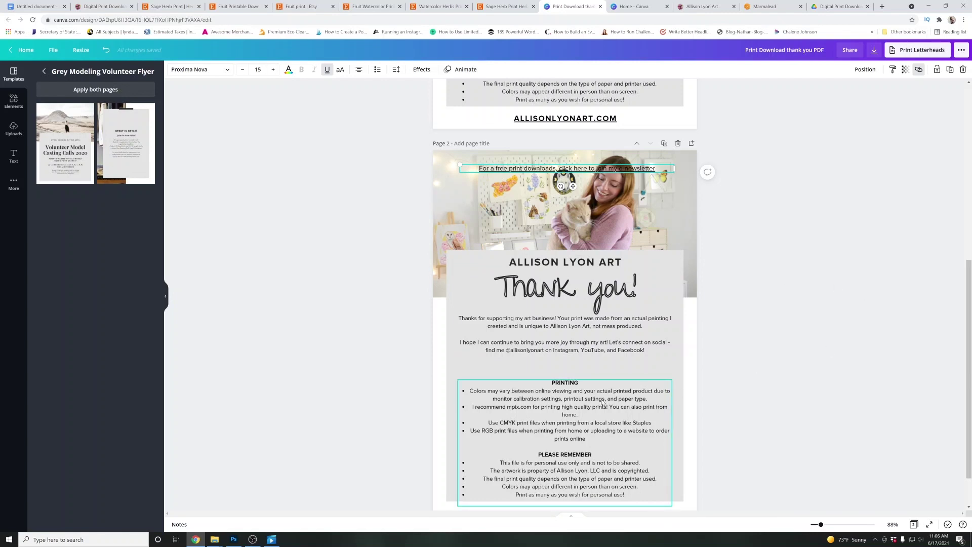
Switch to Google Drive and upload the fruit print zip from the Fruit folder into Digital Print Downloads
scroll(886, 335, "down", 1)
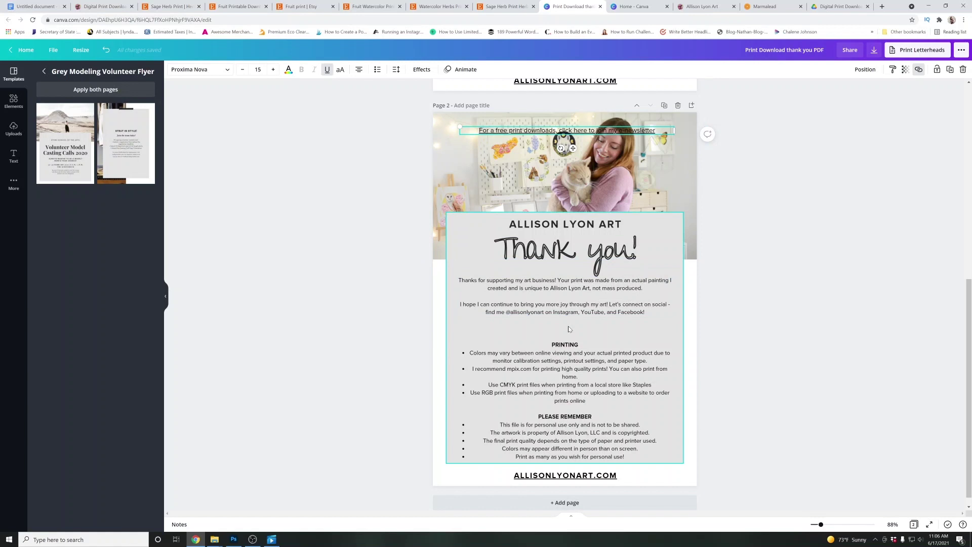
left_click(822, 7)
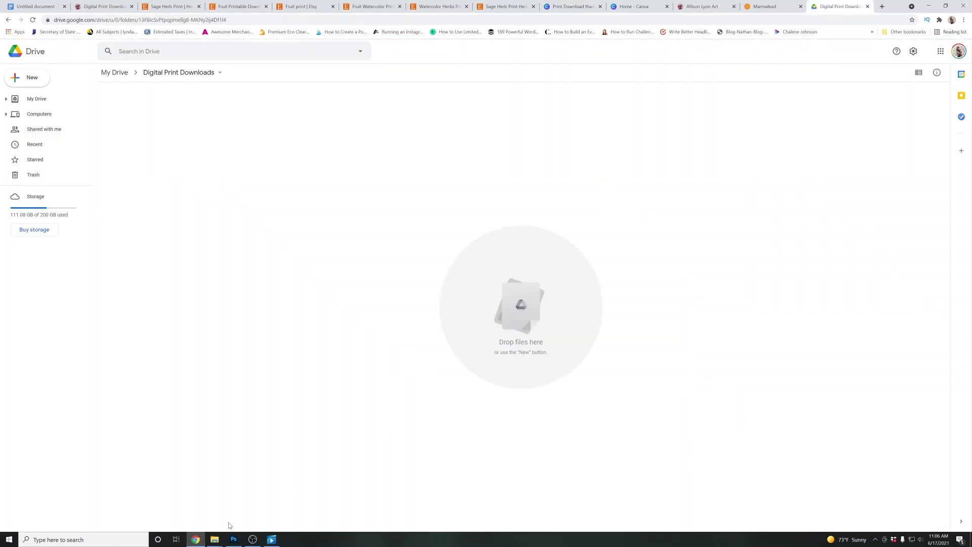
mouse_move(217, 541)
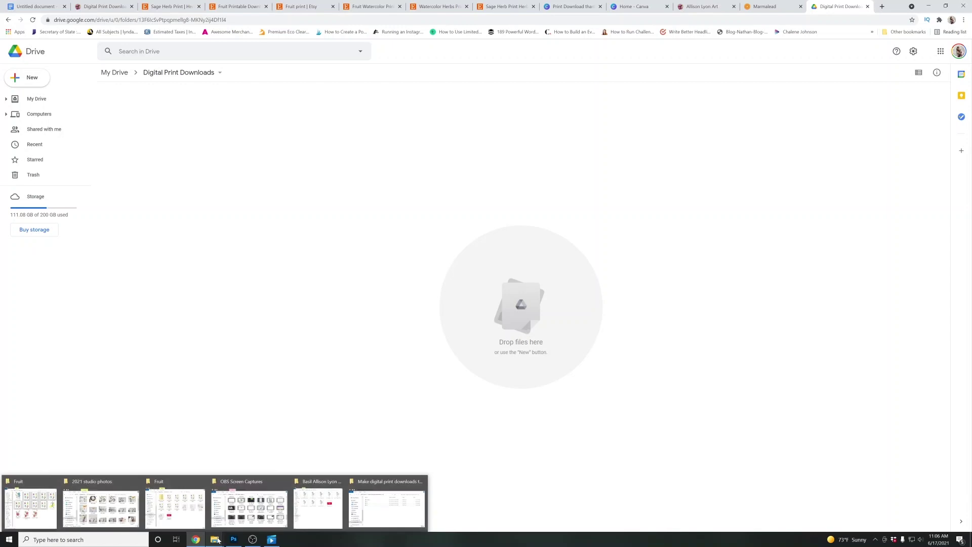
left_click(173, 511)
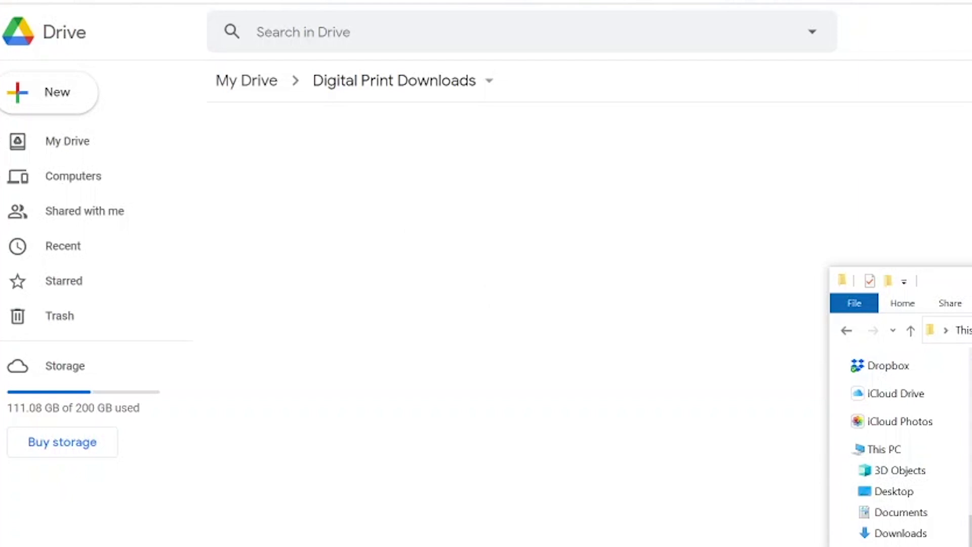
left_click_drag(447, 213, 243, 210)
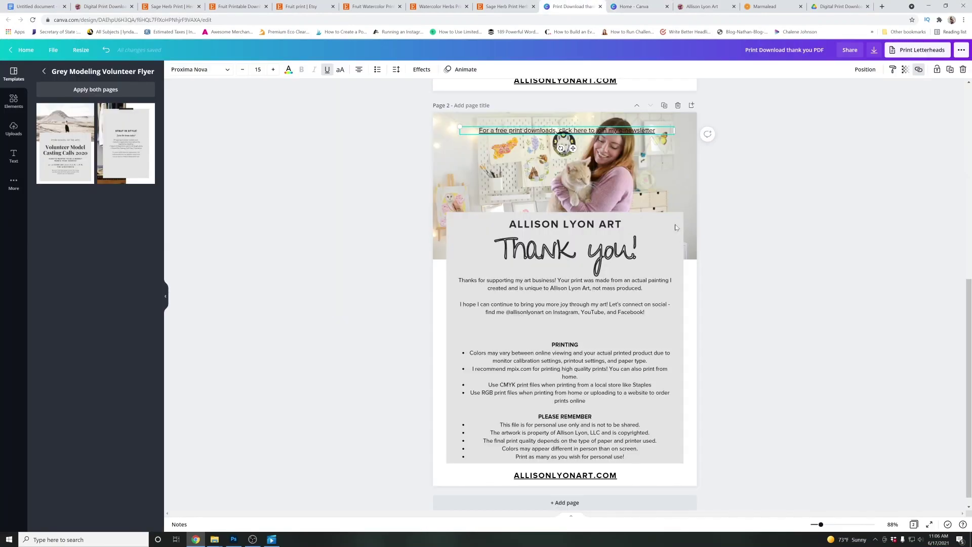
Switch to the thank-you design in Canva and remove the e-newsletter link text from page 2
left_click_drag(524, 130, 525, 331)
left_click_drag(433, 389, 420, 383)
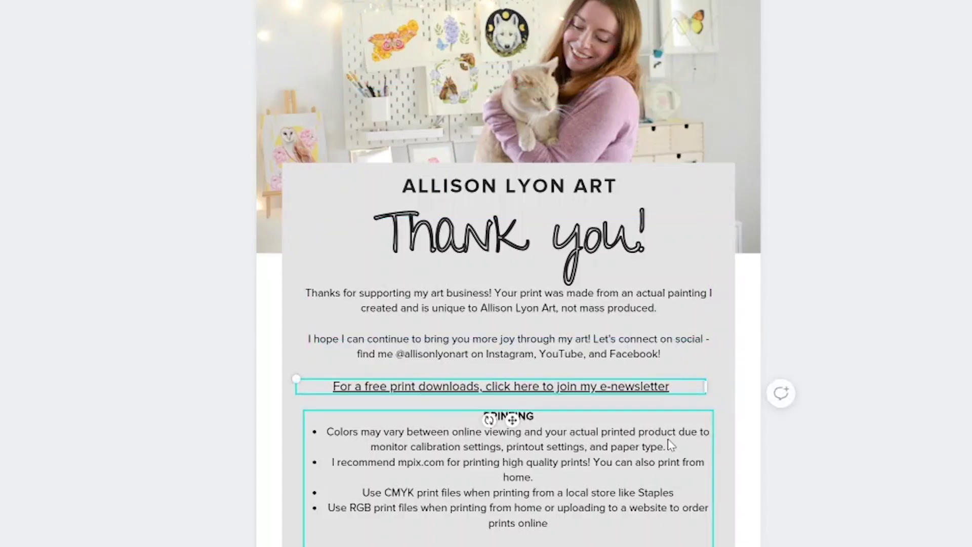
key("Delete")
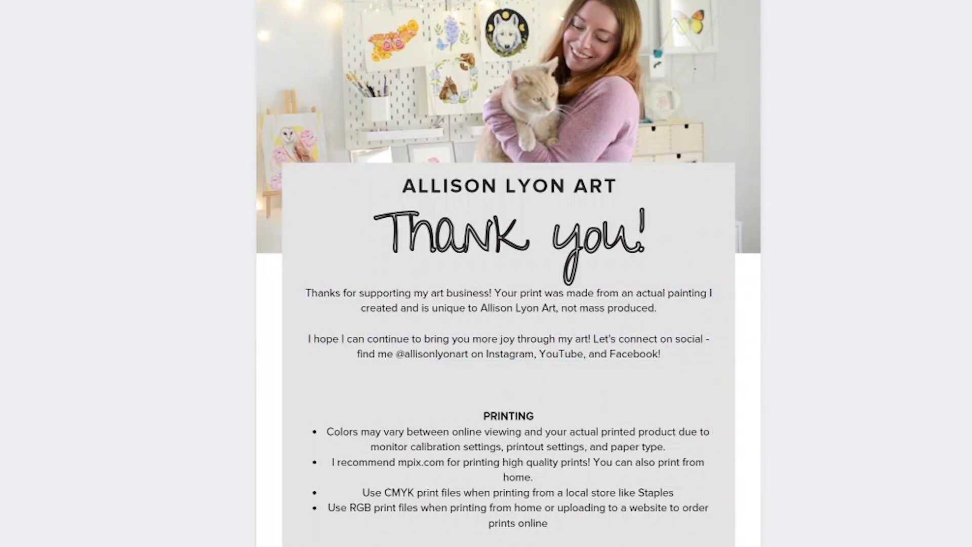
Add a text line reading "Click here to download your fruit print!" on page 2 and place it above the Printing section
key("t")
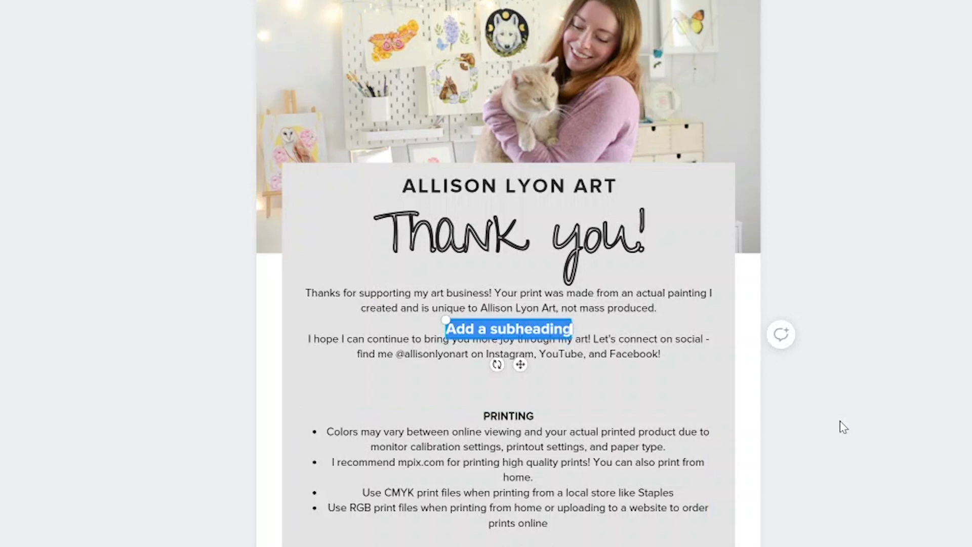
type("Click here to dwo")
key("BackSpace")
key("BackSpace")
type("ownload your fr")
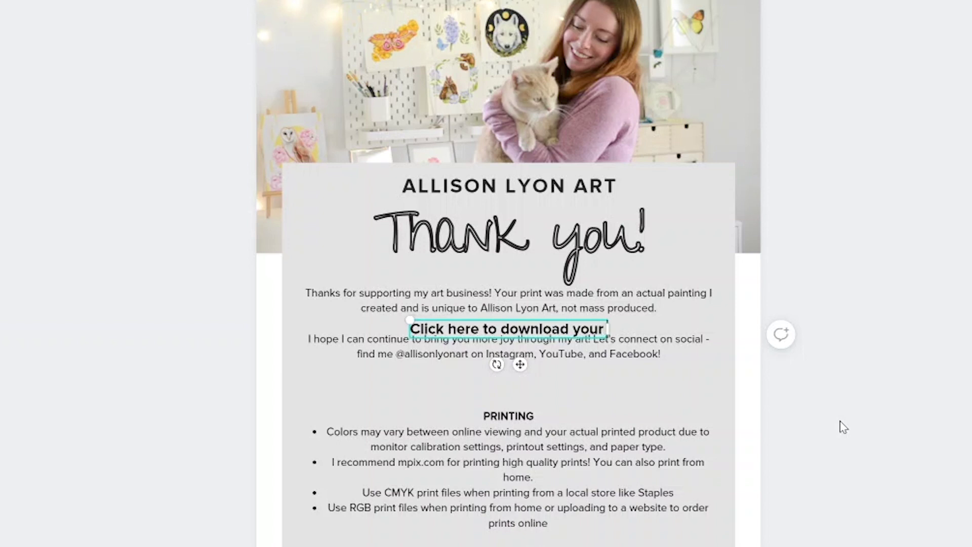
type("u")
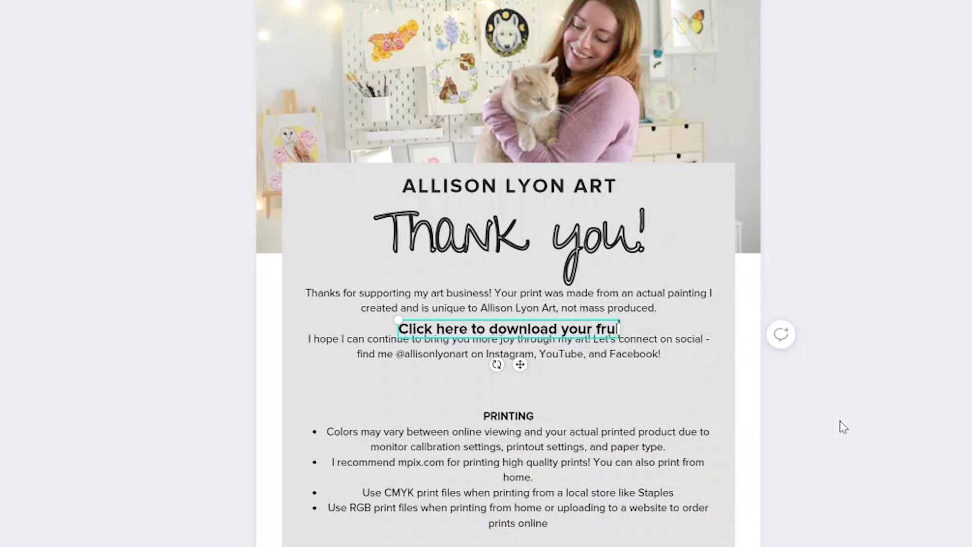
type("it print")
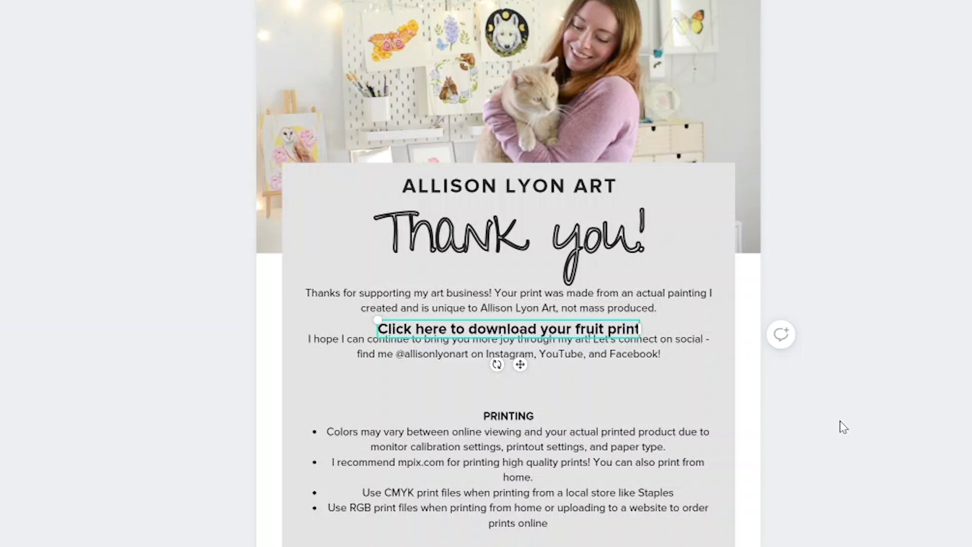
type("!")
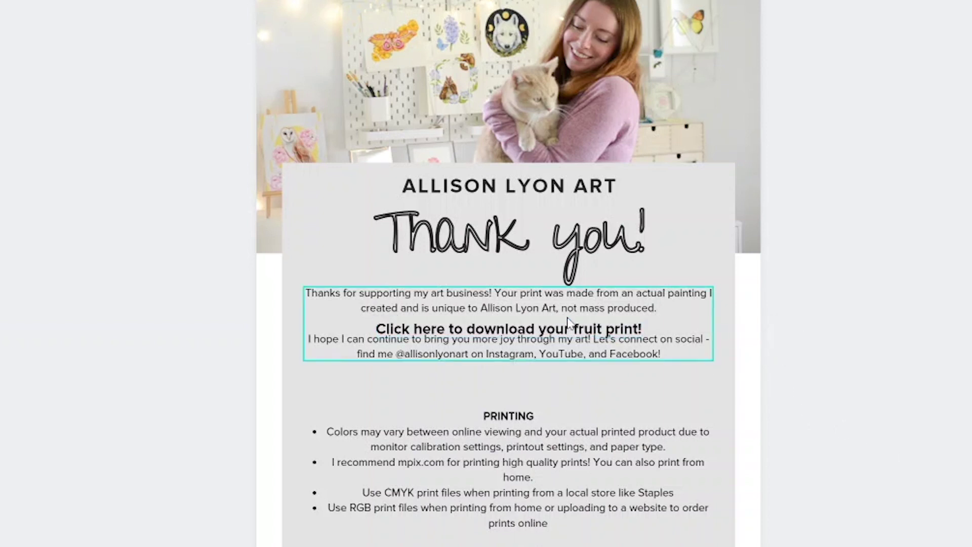
left_click_drag(553, 330, 555, 377)
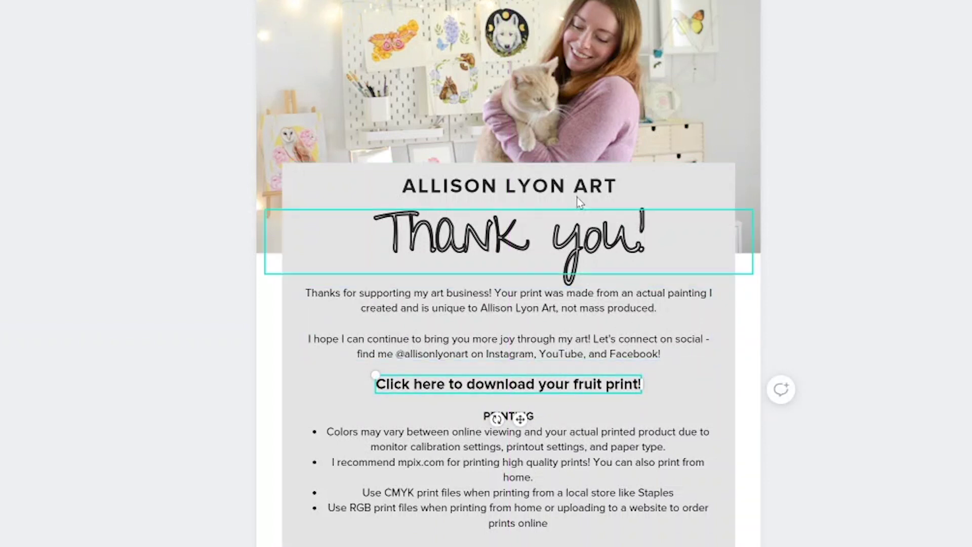
Enlarge the download line to font size 23 and centre it between the intro text and the Printing section
left_click_drag(642, 383, 695, 385)
left_click_drag(324, 384, 310, 384)
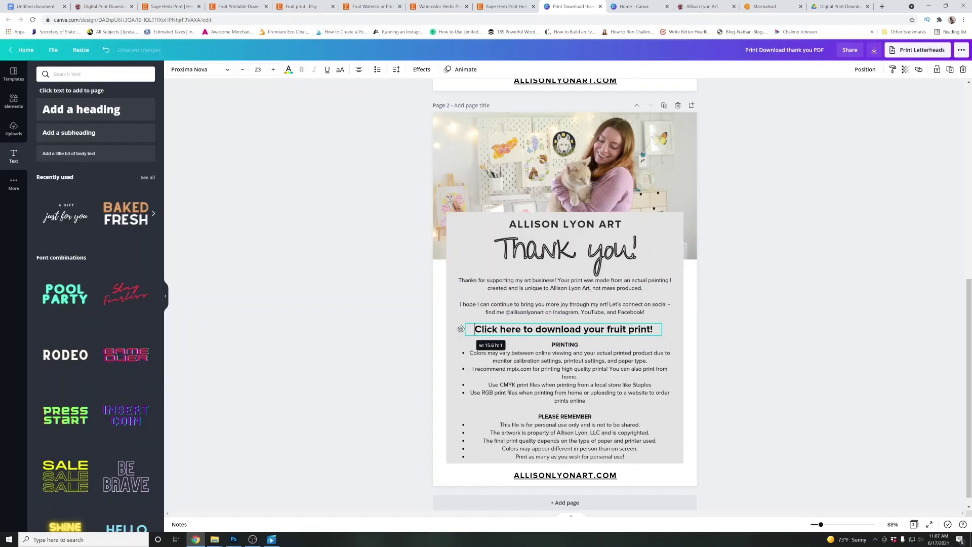
left_click_drag(461, 330, 474, 329)
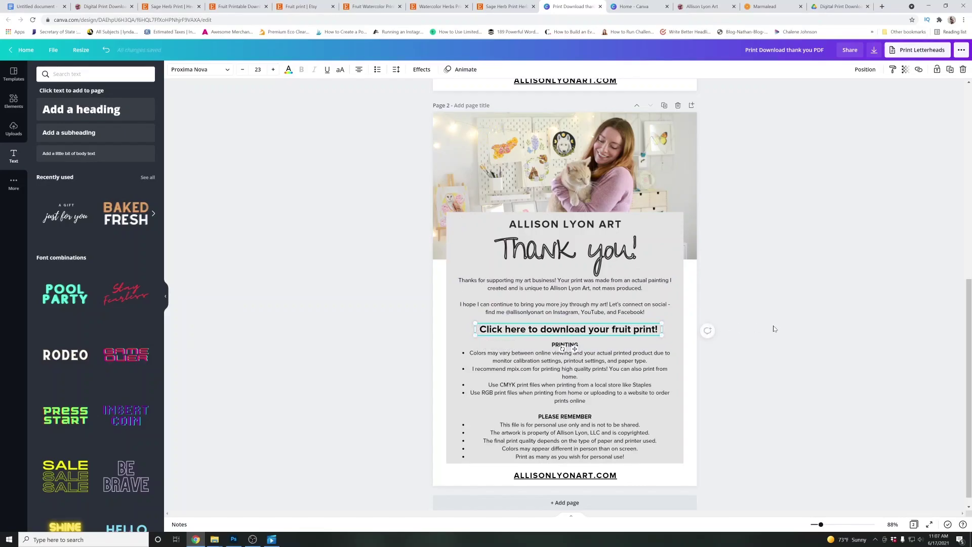
left_click_drag(587, 329, 584, 327)
left_click(795, 306)
Replace page 2's header photo with the uploaded fruit artwork and adjust its crop and position behind the grey panel
left_click(549, 144)
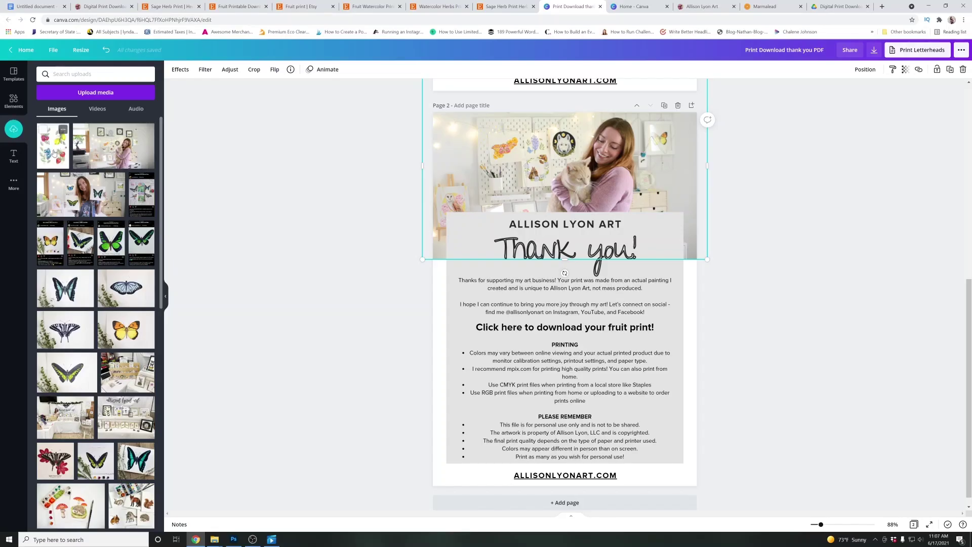
left_click_drag(53, 153, 490, 161)
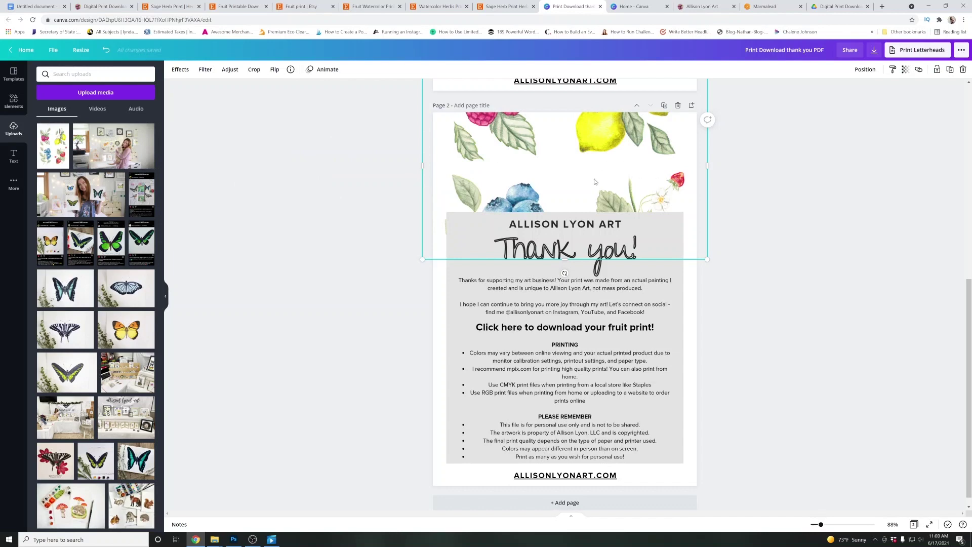
double_click(598, 181)
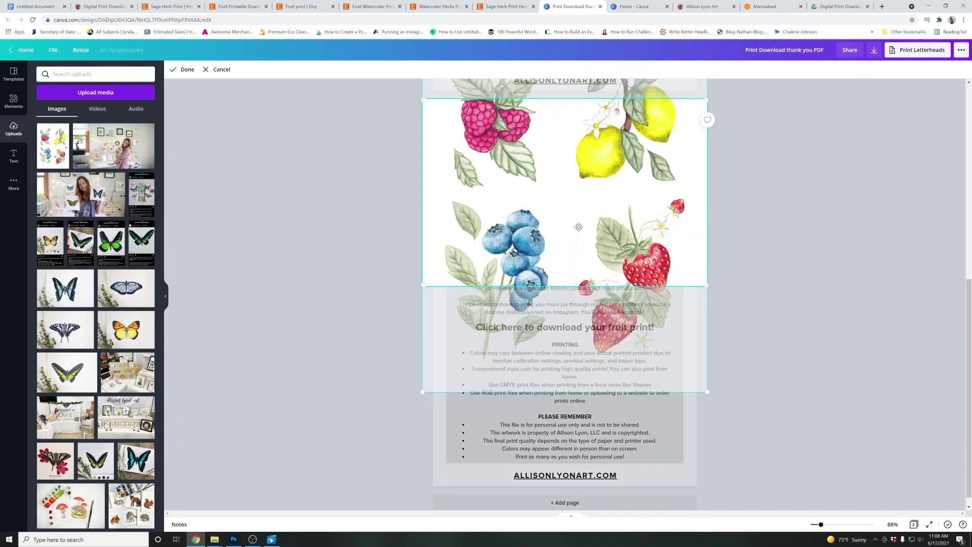
left_click_drag(580, 230, 582, 239)
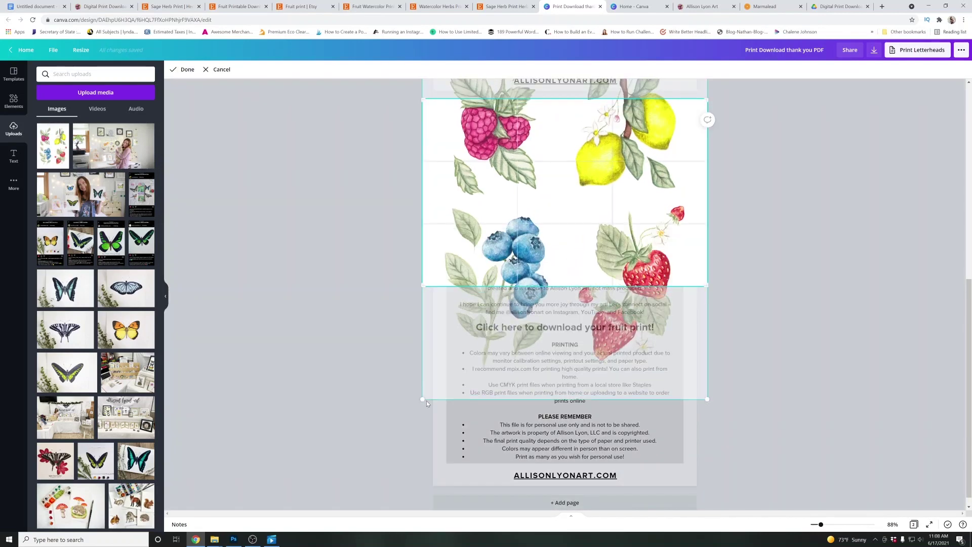
left_click_drag(422, 398, 412, 413)
left_click(819, 282)
left_click_drag(623, 157, 626, 271)
left_click_drag(570, 213, 571, 110)
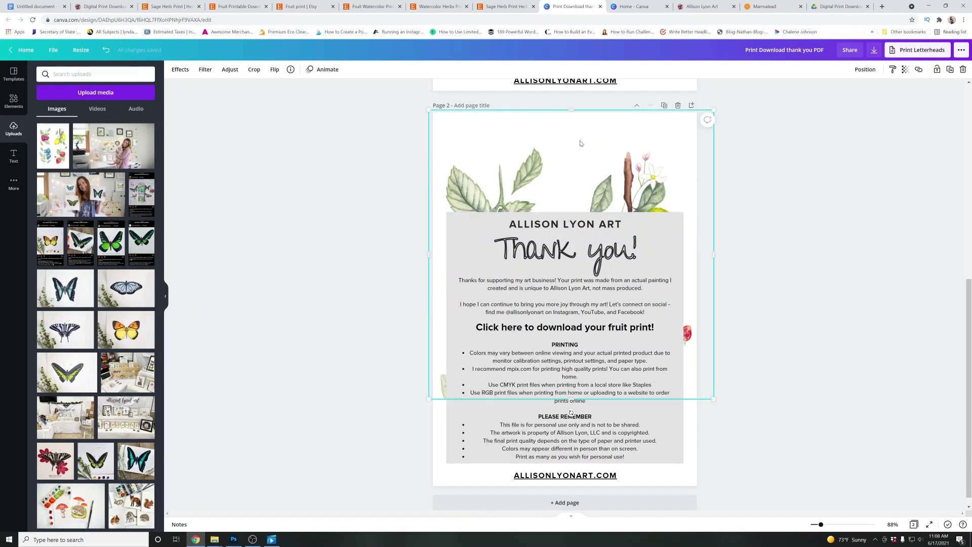
Switch to Google Drive and open the link-sharing settings for the uploaded fruit print zip
left_click(840, 5)
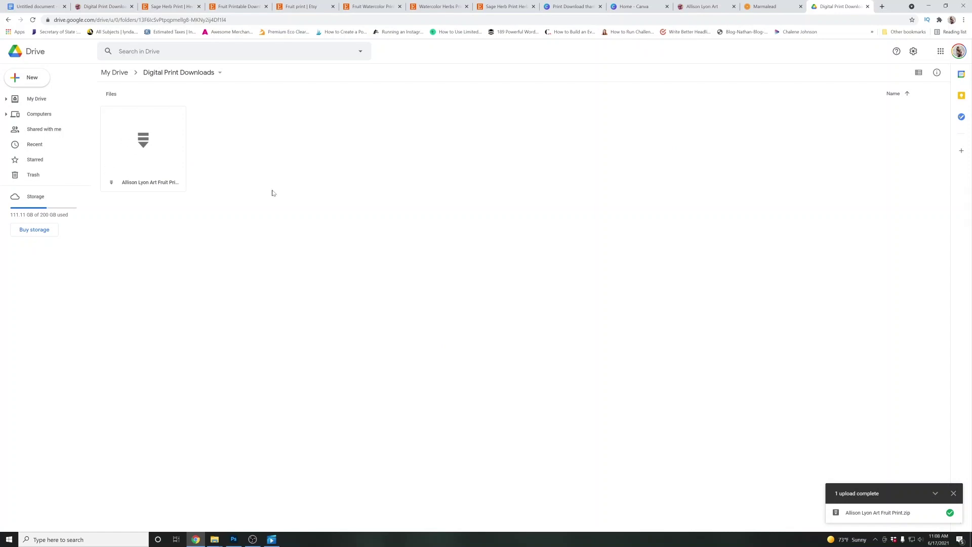
left_click(160, 146)
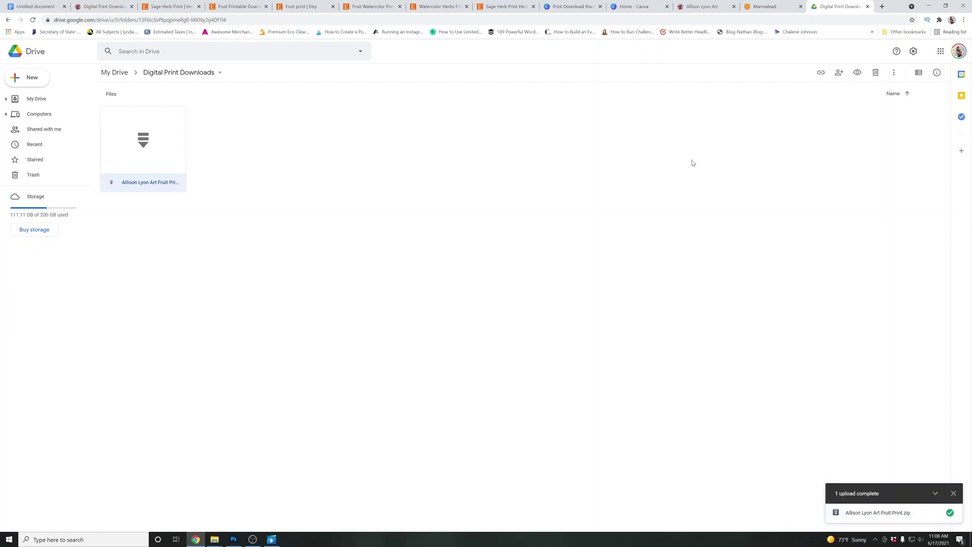
left_click(894, 73)
left_click(172, 128)
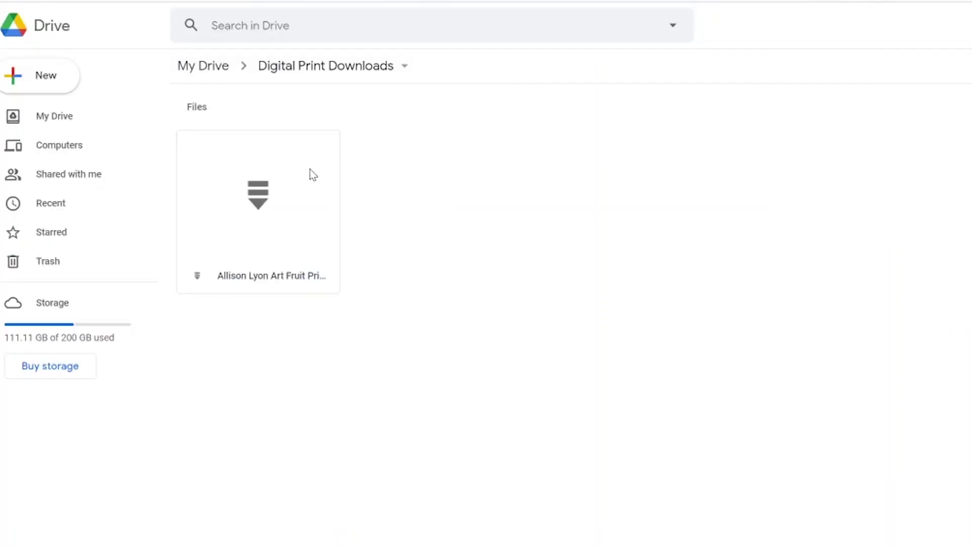
right_click(169, 127)
left_click(374, 272)
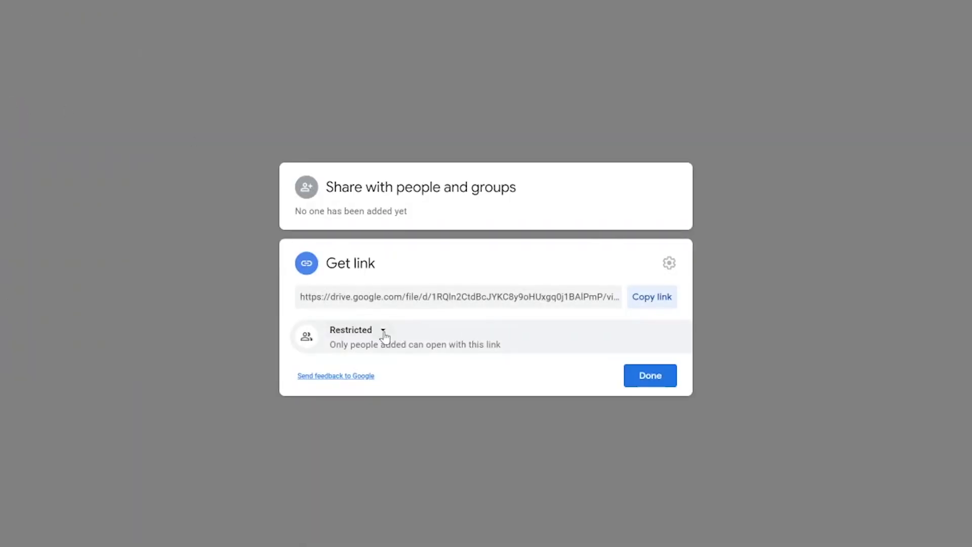
Set the zip file's link access to Anyone with the link and copy the sharing link
left_click(383, 331)
left_click(384, 332)
left_click(383, 331)
left_click(394, 394)
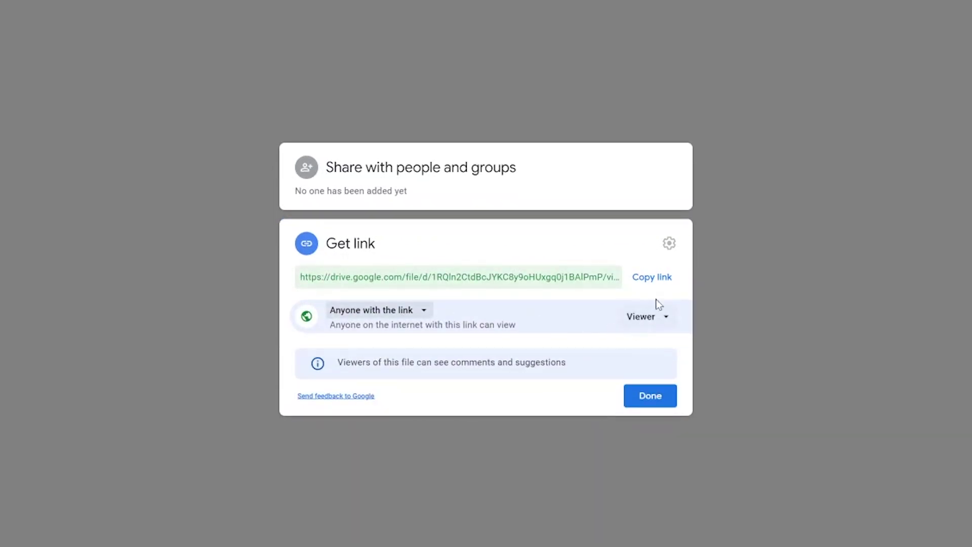
left_click(664, 278)
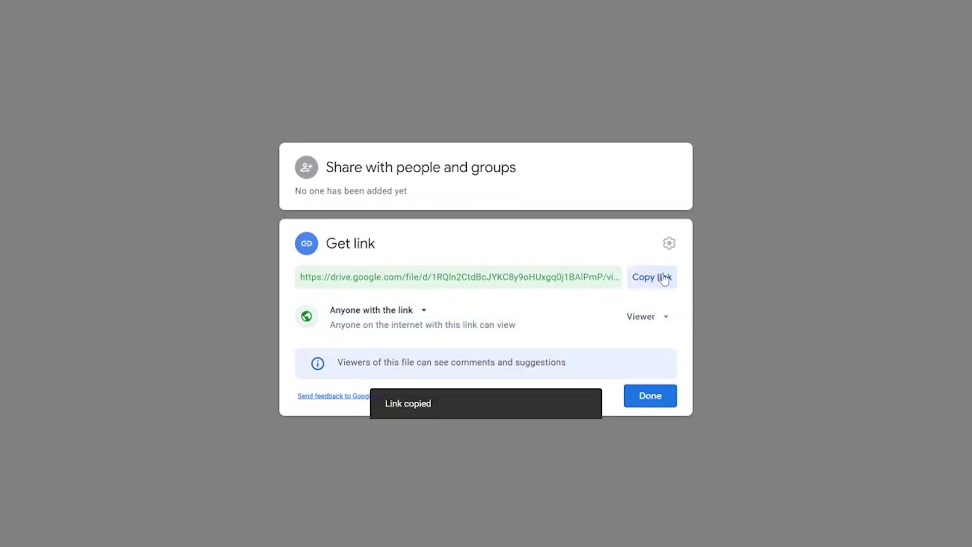
left_click(643, 402)
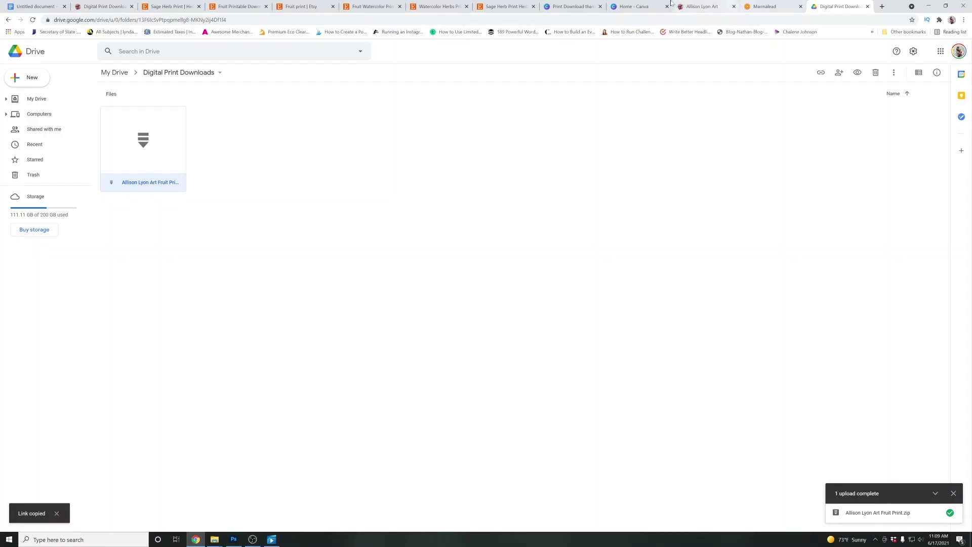
Switch back to the thank-you design in Canva and link the download line to the copied Drive address
left_click(631, 7)
left_click(567, 4)
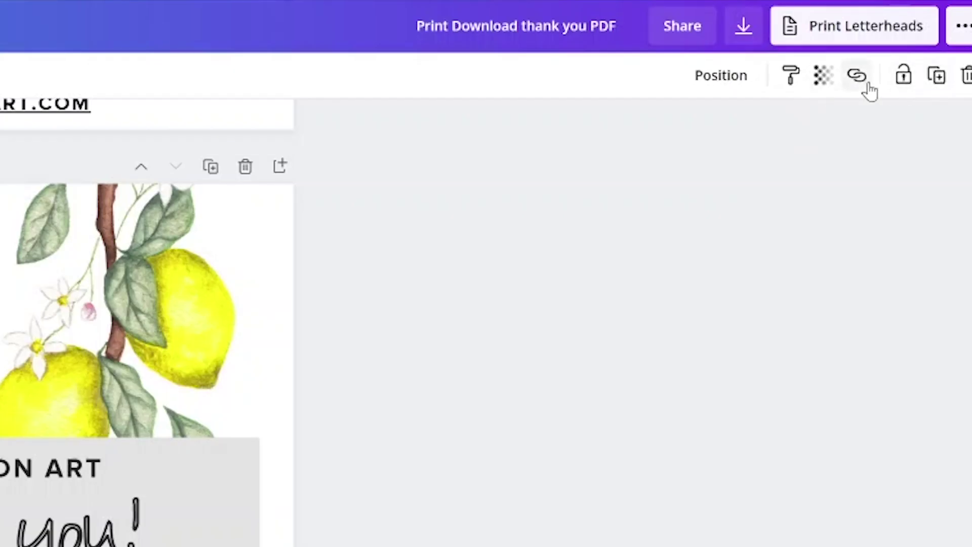
left_click(856, 77)
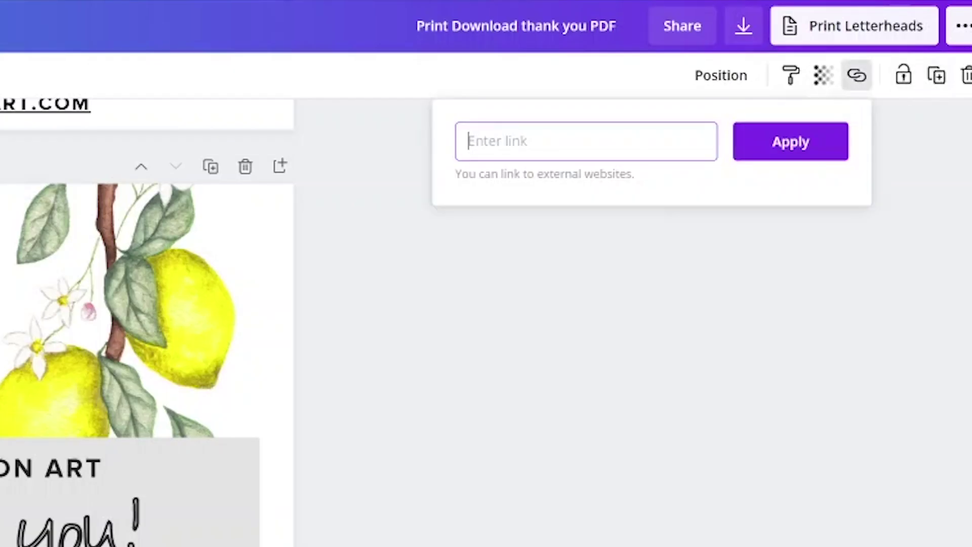
key("ctrl+v")
left_click(764, 145)
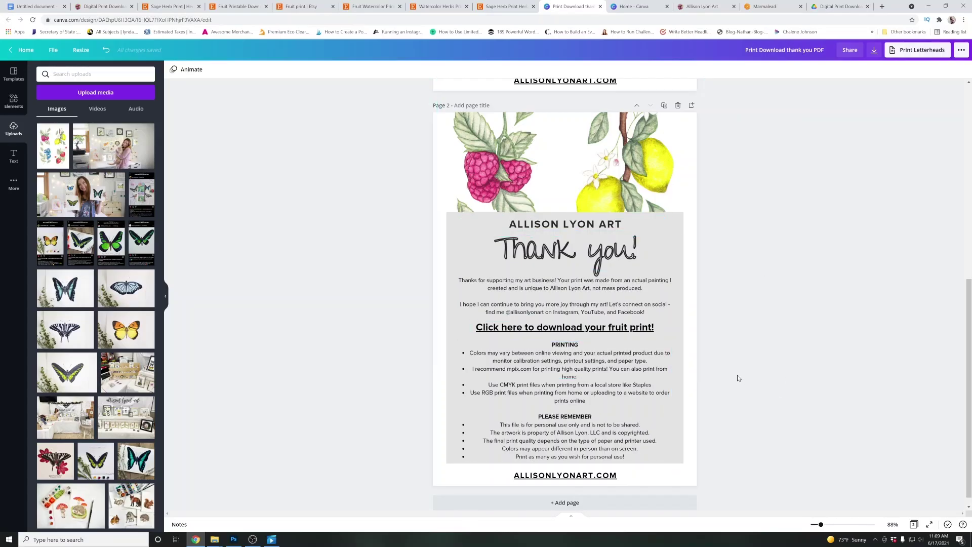
Download only page 2 of the thank-you design as PDF Print and bring up the Fruit folder
scroll(757, 329, "up", 1)
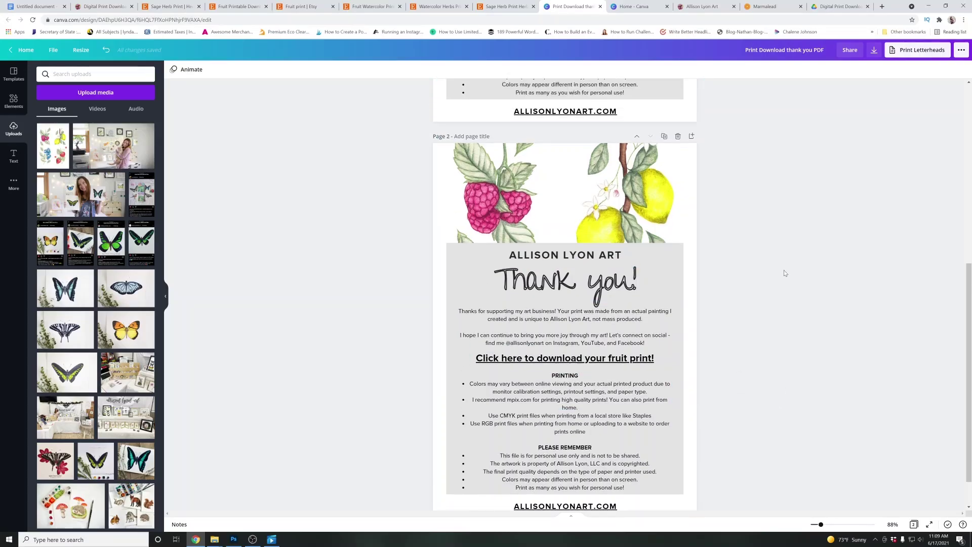
left_click(873, 50)
left_click(936, 147)
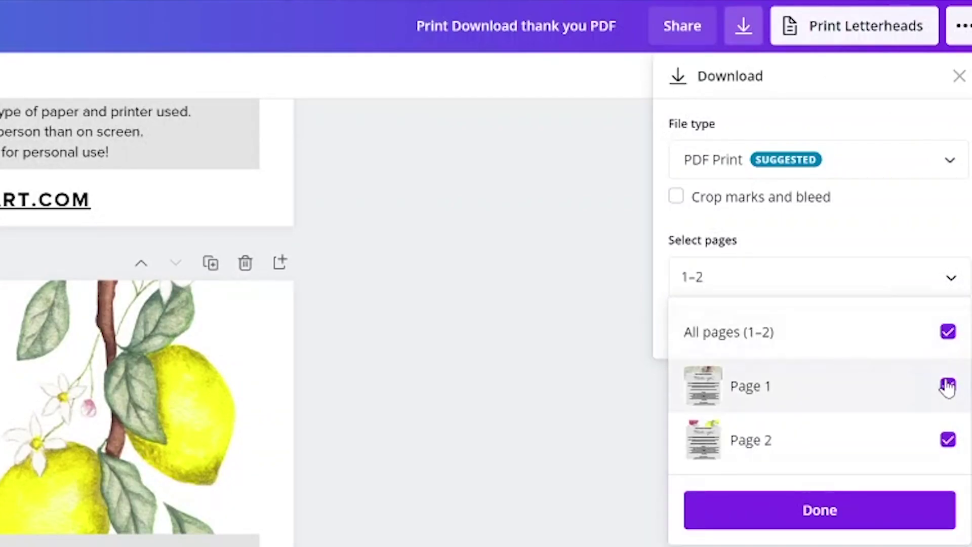
left_click(947, 332)
left_click(948, 439)
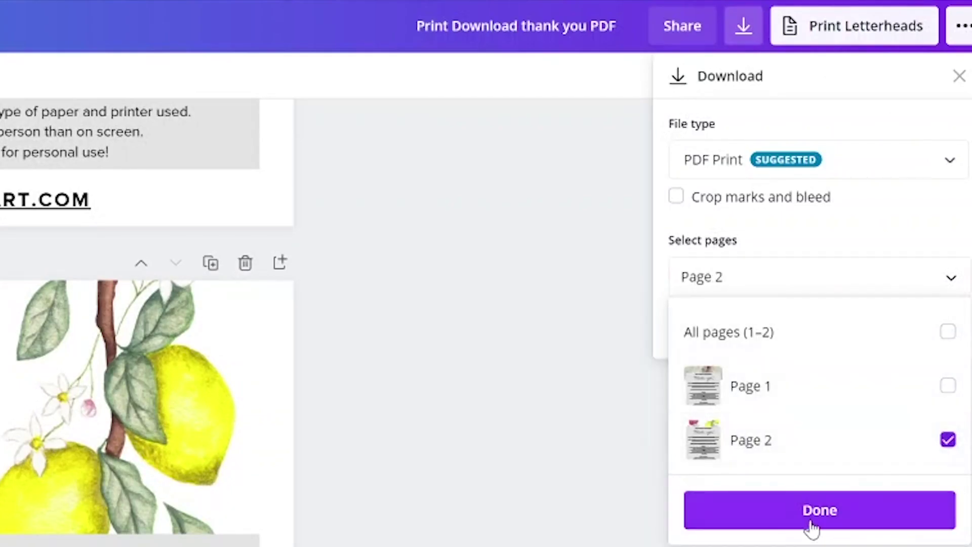
left_click(811, 522)
left_click(769, 328)
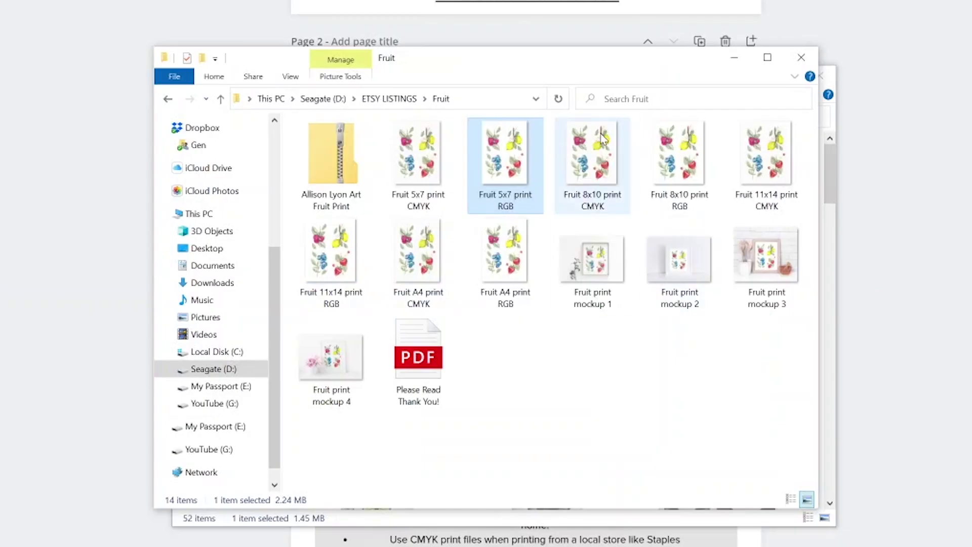
left_click(589, 319)
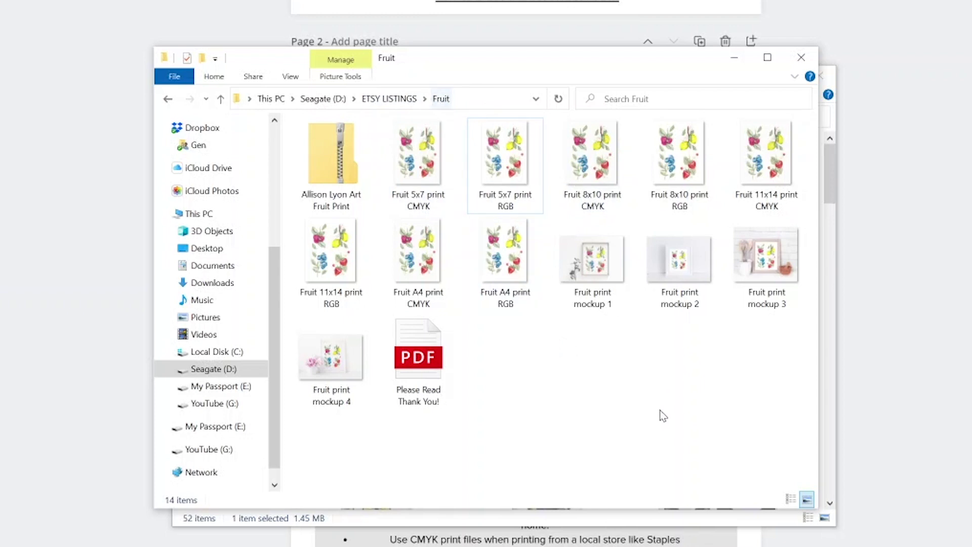
Paste the downloaded thank-you PDF into the Fruit folder, rename it with the shop's brand name followed by "Fruit Print PDF", and open it
right_click(581, 419)
left_click(613, 515)
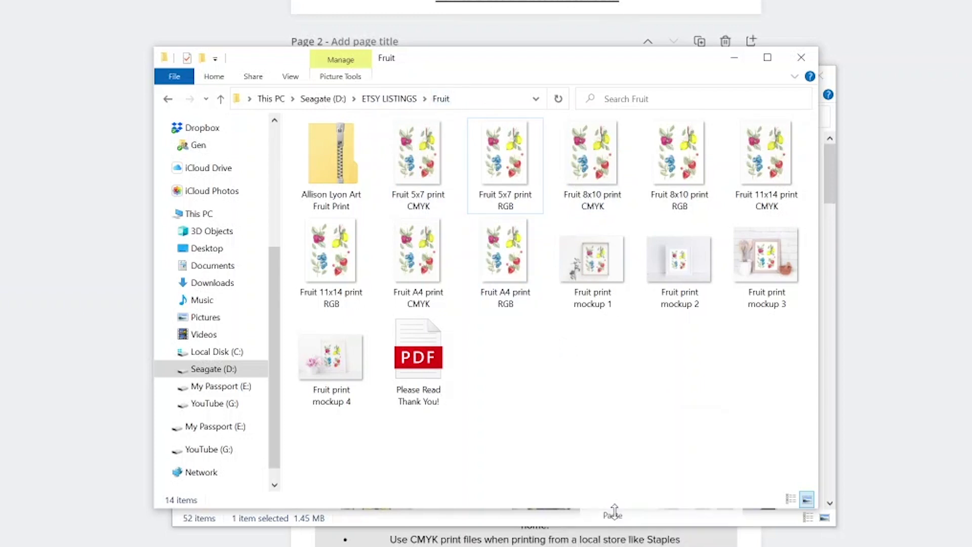
left_click(509, 404)
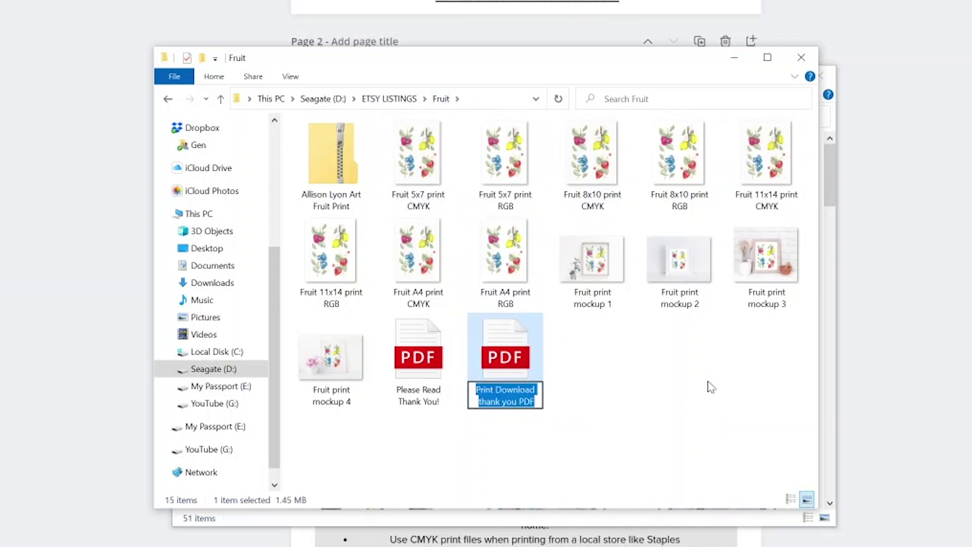
type("Allison")
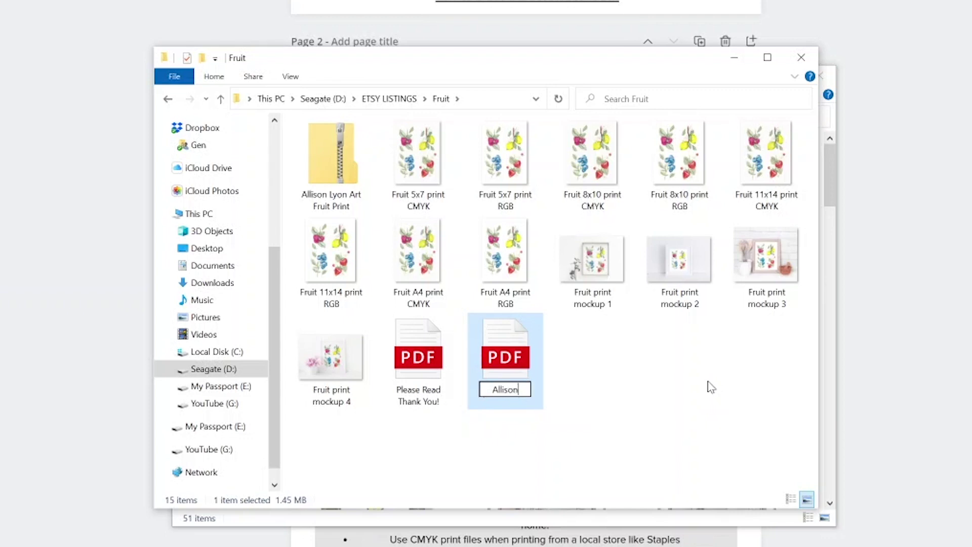
type(" Lyon Art Fruit Print Do")
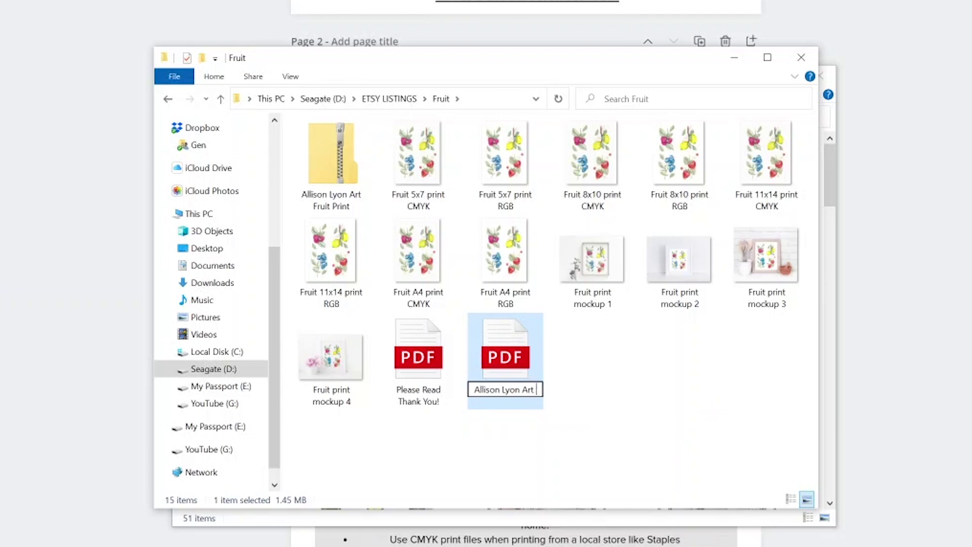
key("BackSpace")
key("BackSpace")
type("PDF")
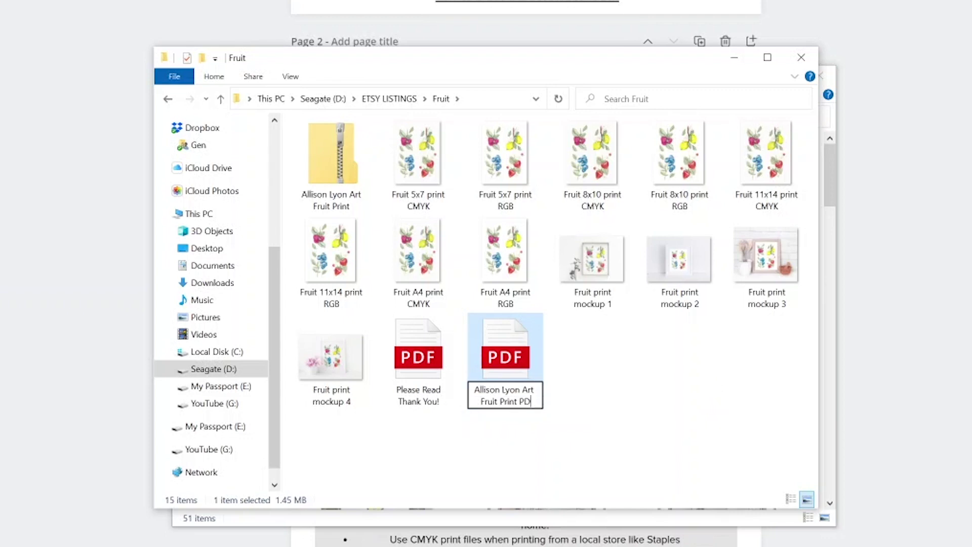
key("Return")
key("Return")
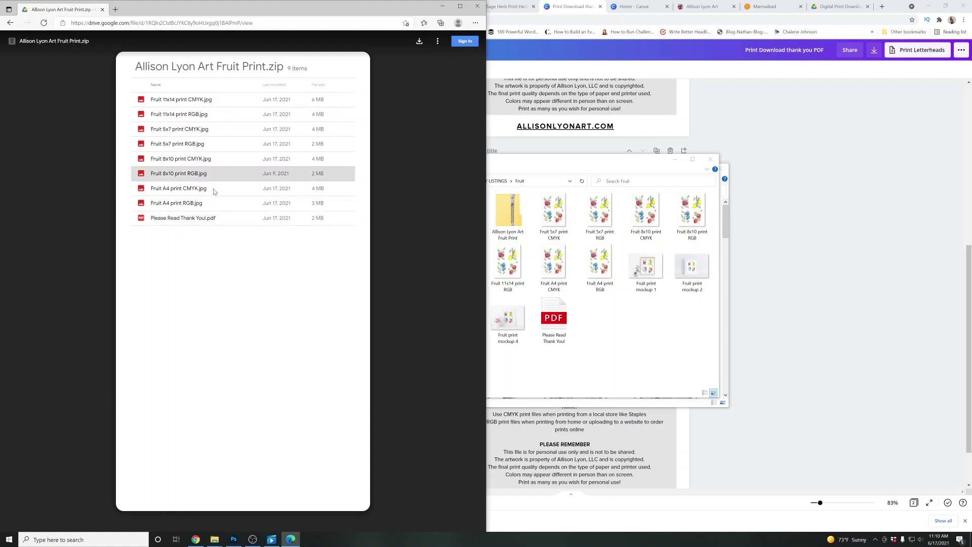
Close the Drive preview of the zip and upload the renamed Fruit Print PDF to the Etsy listing's digital files
left_click(477, 9)
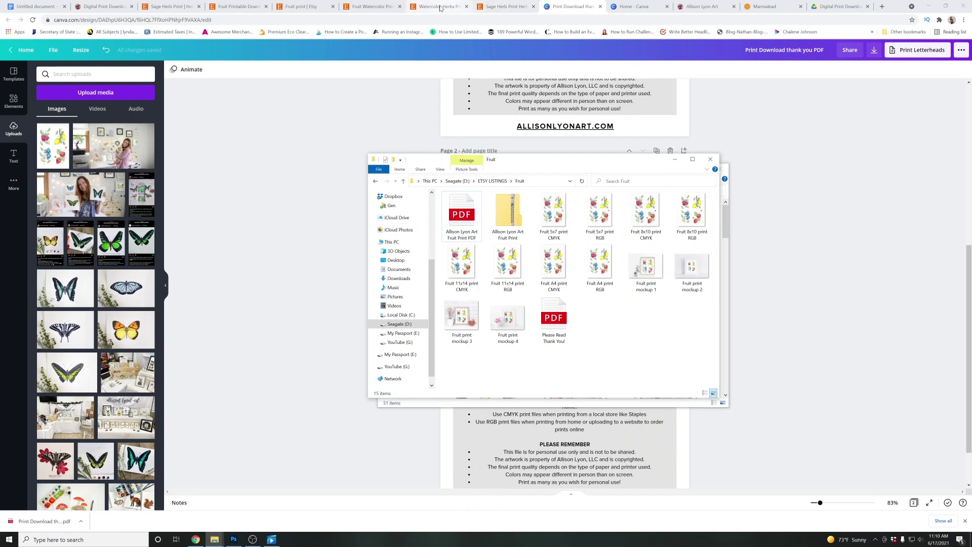
left_click(372, 6)
left_click(238, 6)
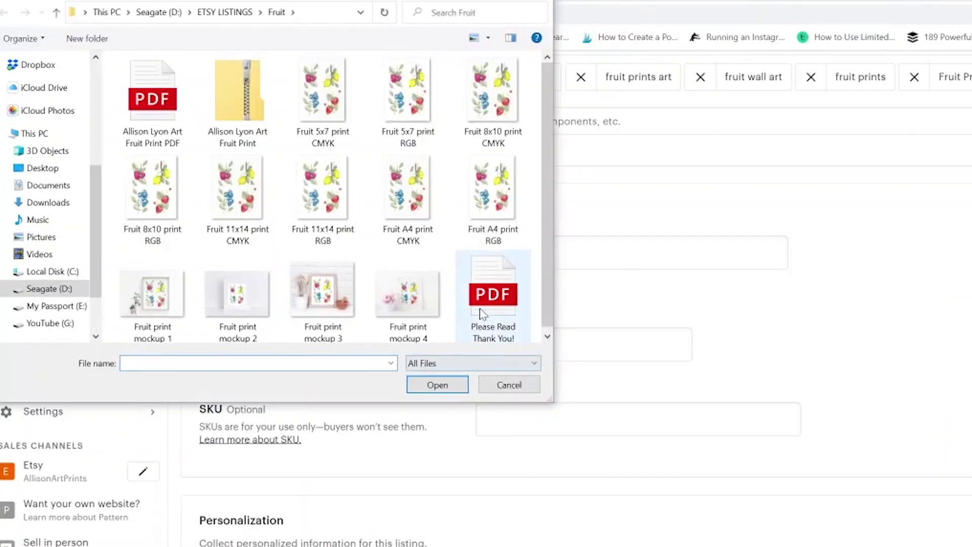
left_click(150, 133)
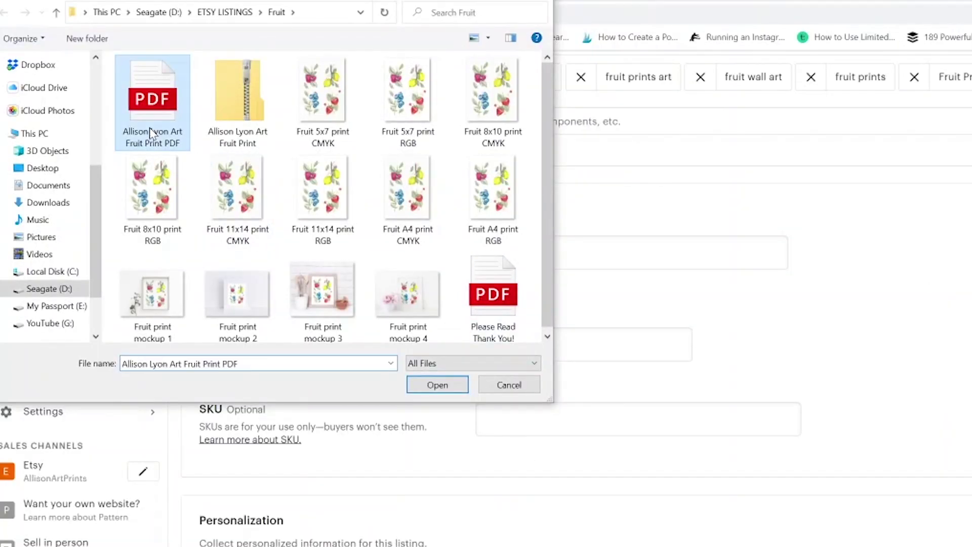
left_click(412, 388)
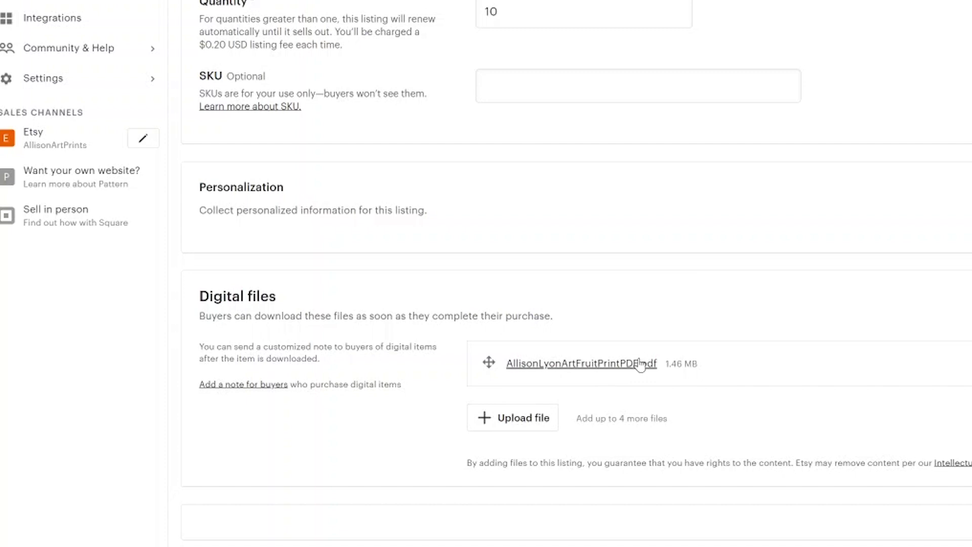
Publish the Fruit Printable Download listing and confirm the publication
scroll(577, 274, "up", 10)
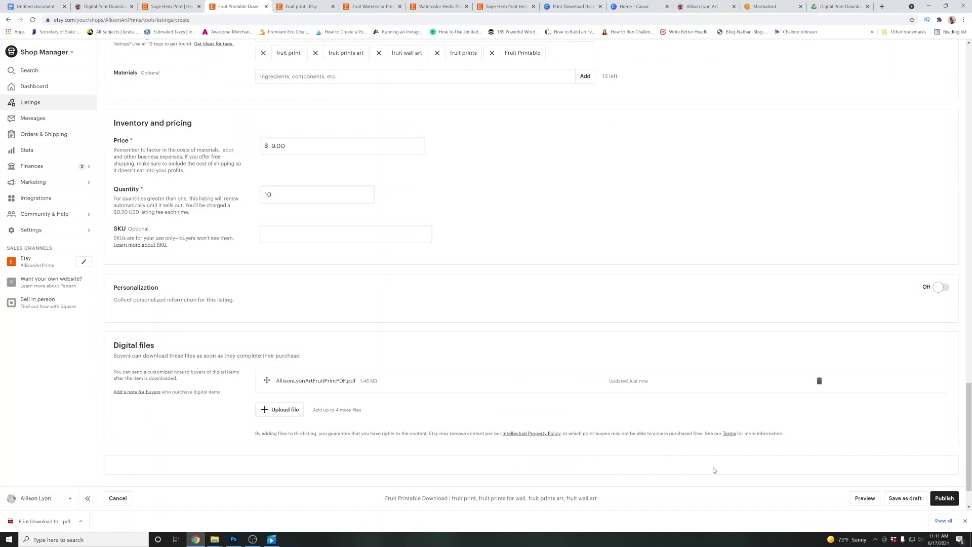
scroll(713, 470, "down", 2)
left_click(951, 498)
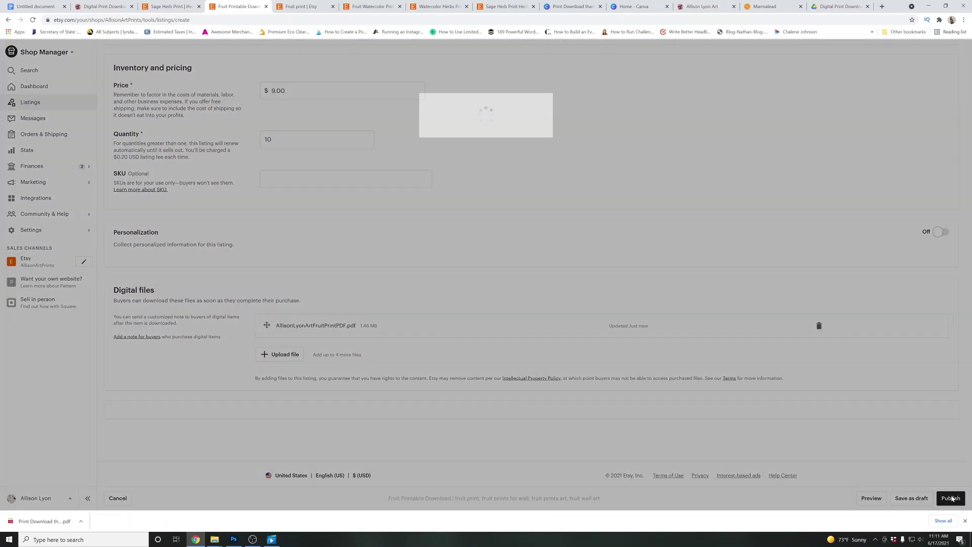
left_click(571, 209)
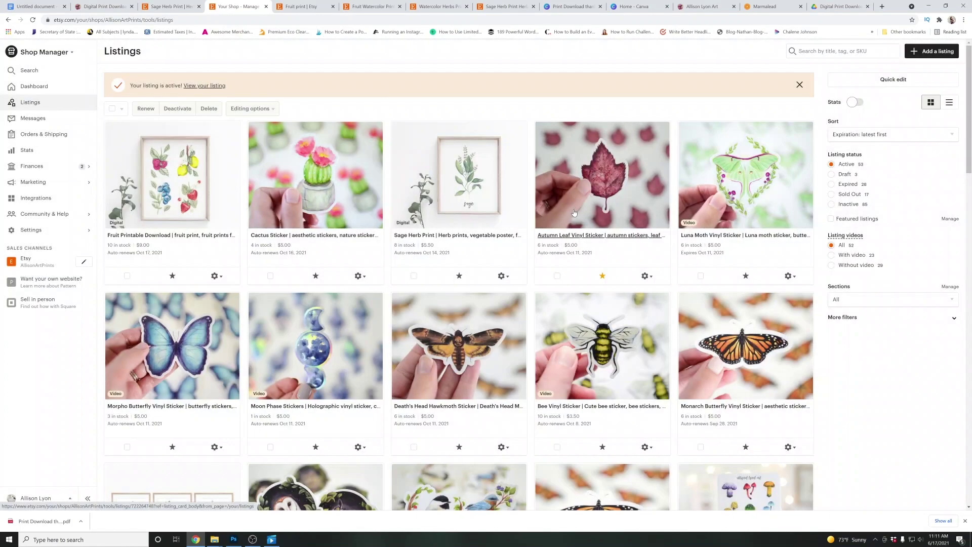
Open the published Fruit Printable Download listing on Etsy and look through its photos
left_click(142, 183)
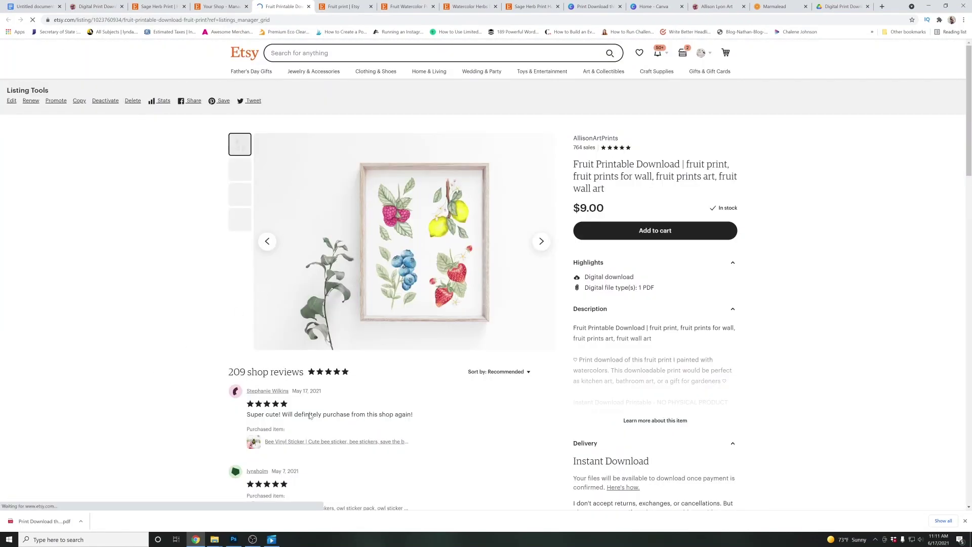
left_click(541, 242)
left_click(542, 242)
left_click(541, 242)
left_click(541, 242)
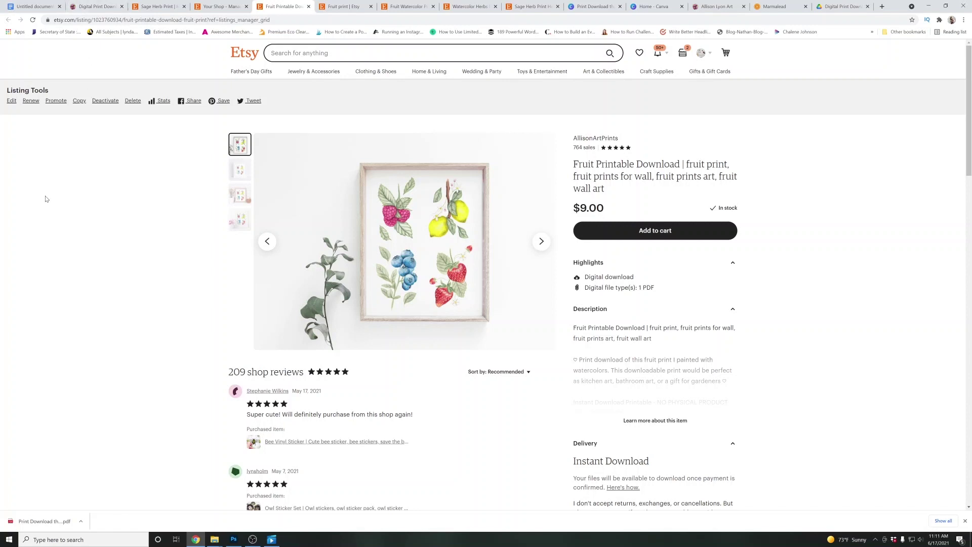
Switch to the Squarespace site and start a new Digital product on the Digital Print Downloads page
left_click(96, 6)
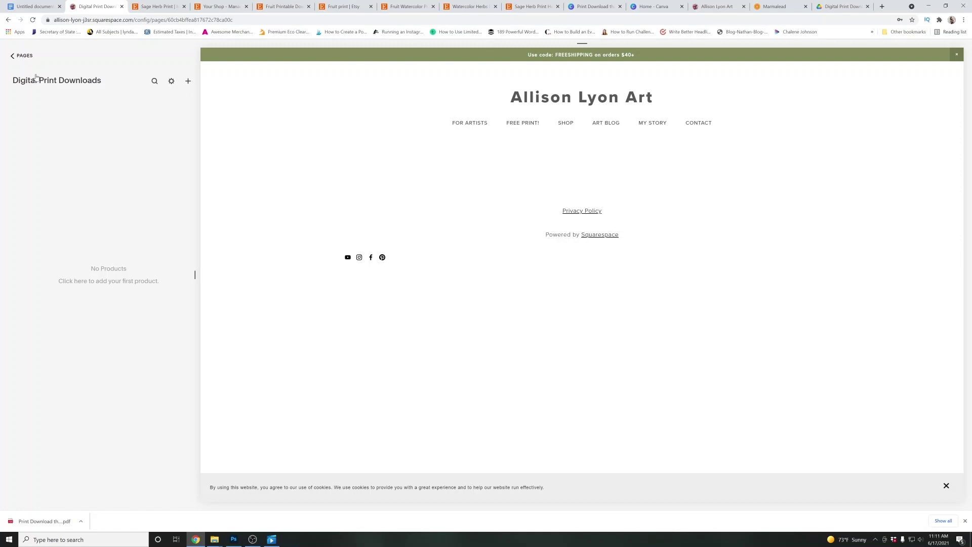
left_click(29, 60)
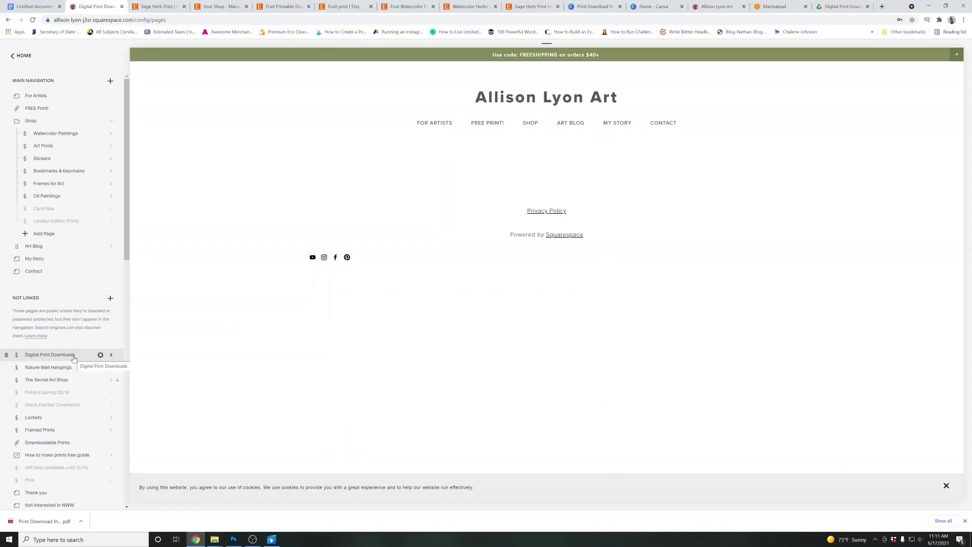
left_click(73, 357)
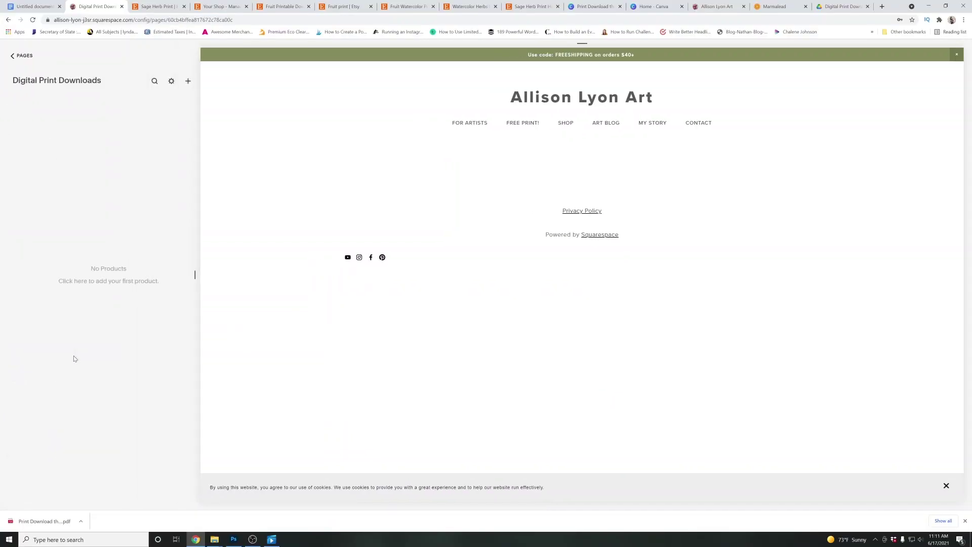
left_click(188, 81)
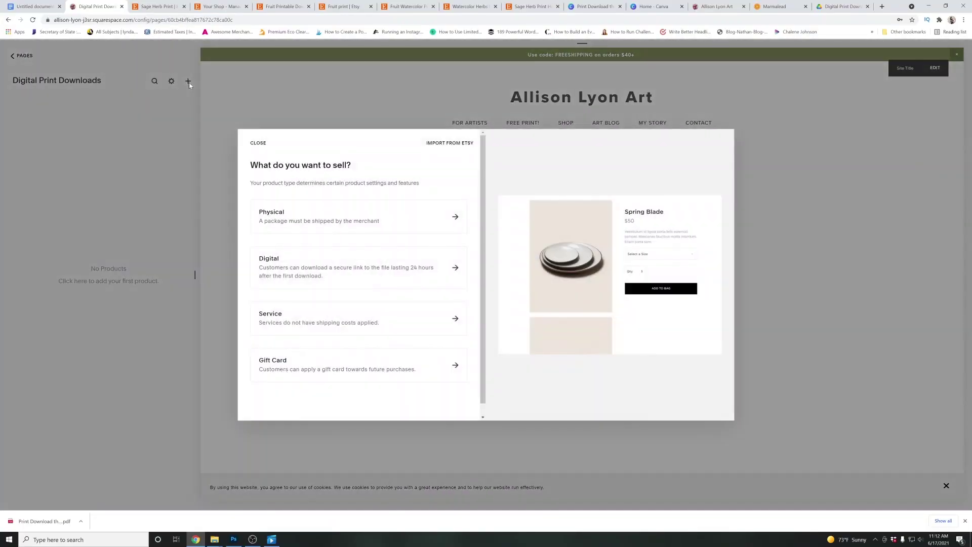
left_click(324, 269)
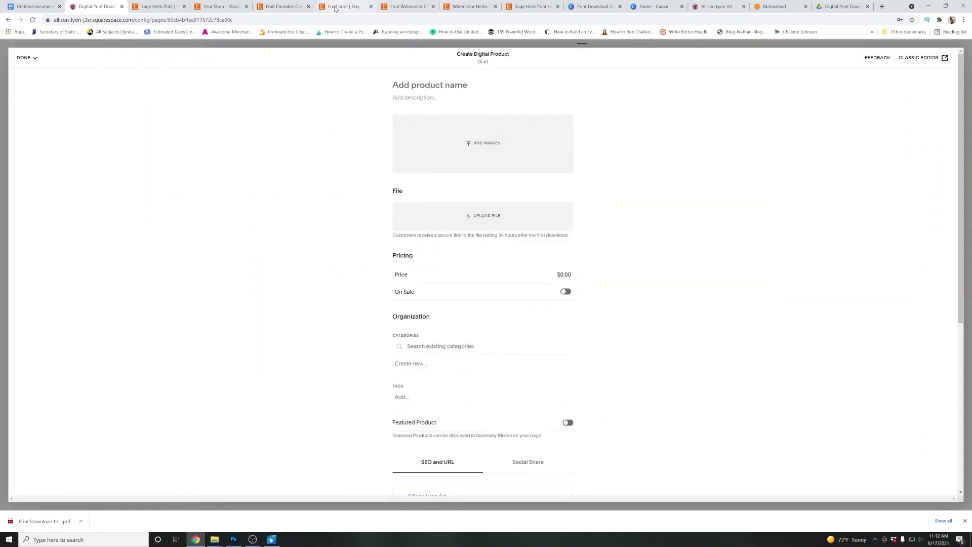
Close the two Etsy fruit print browser tabs and name the new digital product "Fruit Print Downloadable"
left_click(354, 6)
left_click(371, 6)
left_click(371, 7)
type("Frui")
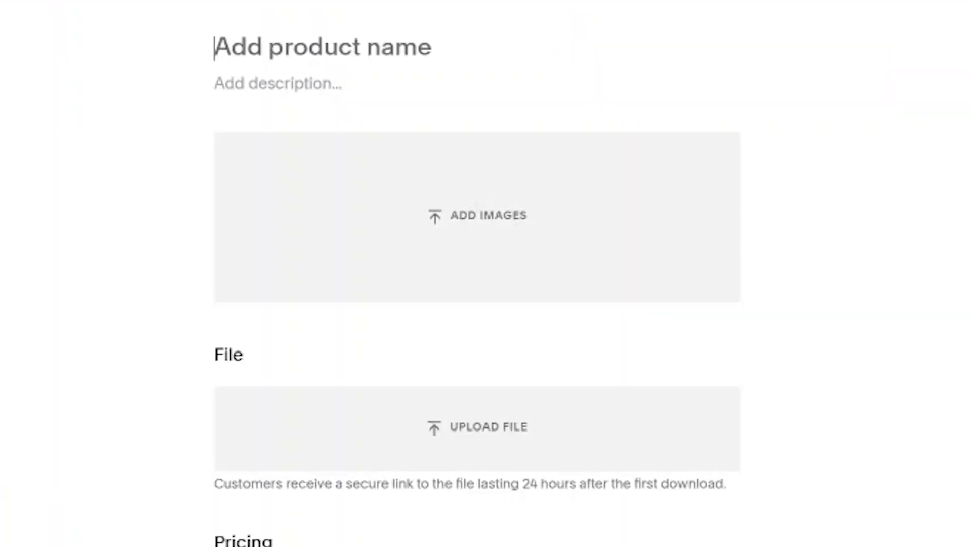
type("t Print ")
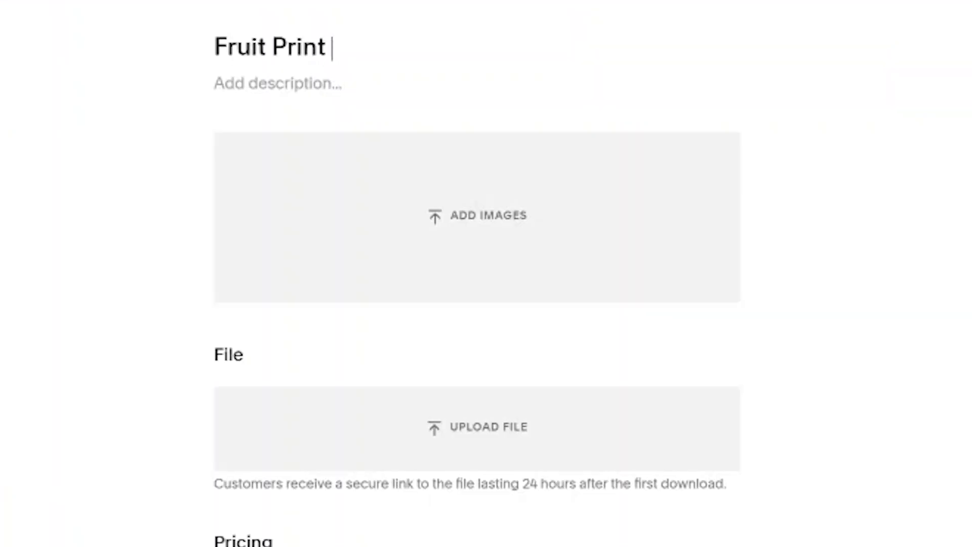
type("Downloadable")
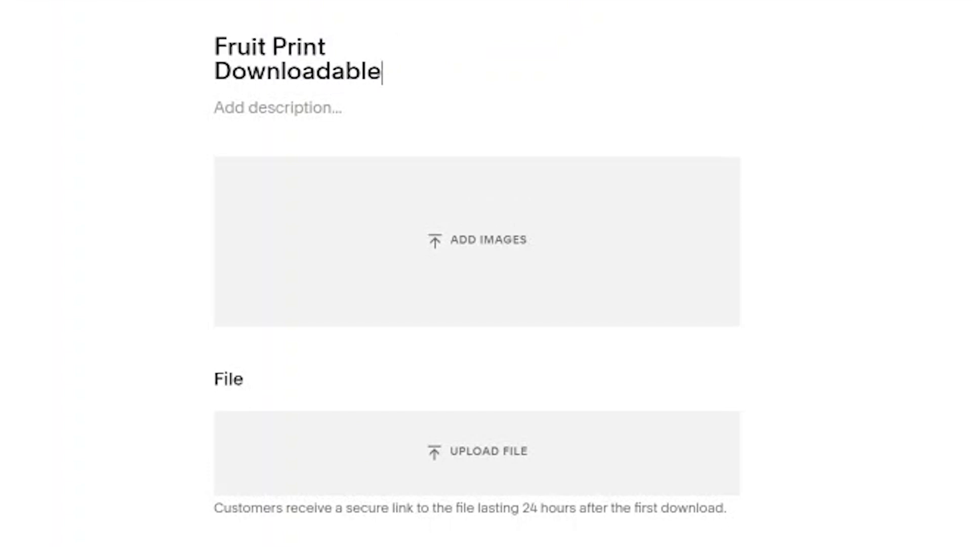
key("Tab")
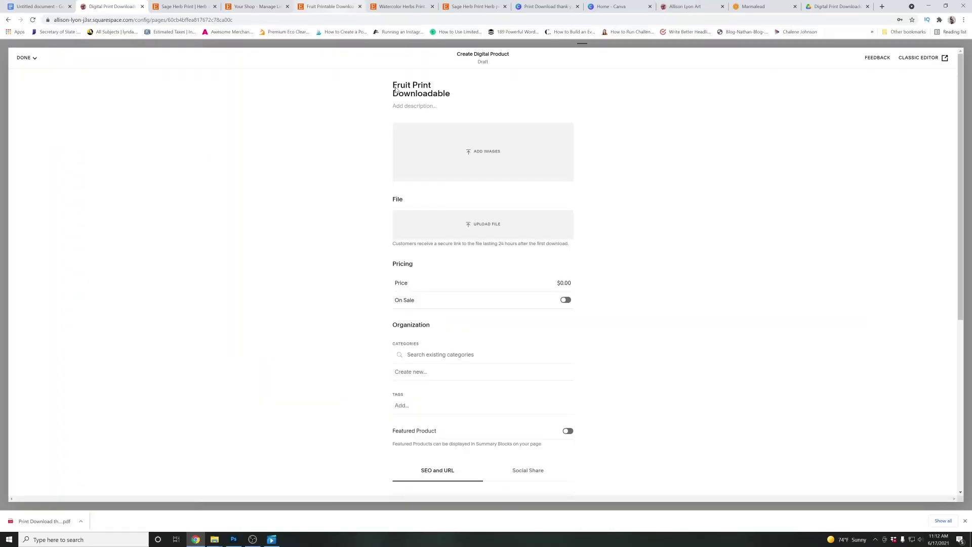
Review the Sage Herb Print listing's description on Etsy, including the print sizes, download instructions, printing notes and personal-use terms
left_click(183, 6)
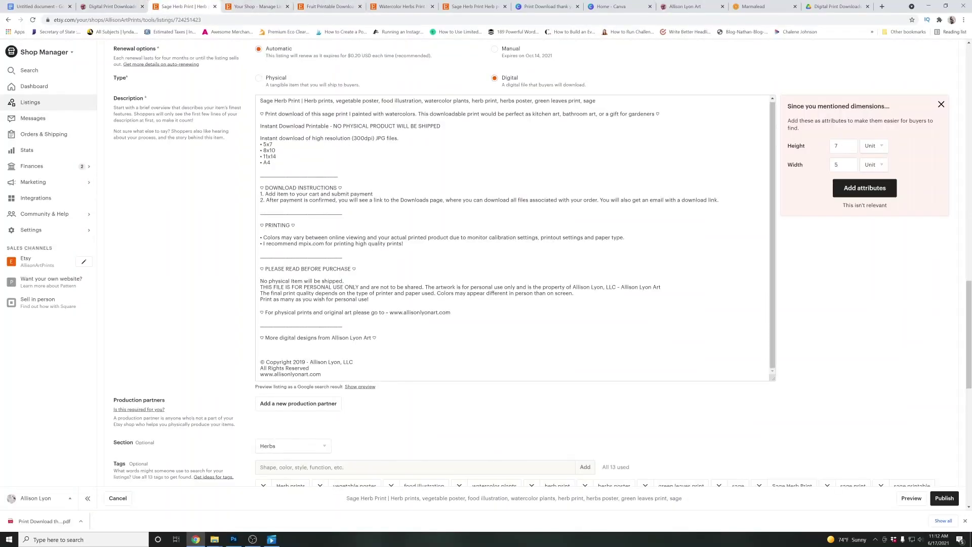
left_click_drag(268, 281, 363, 286)
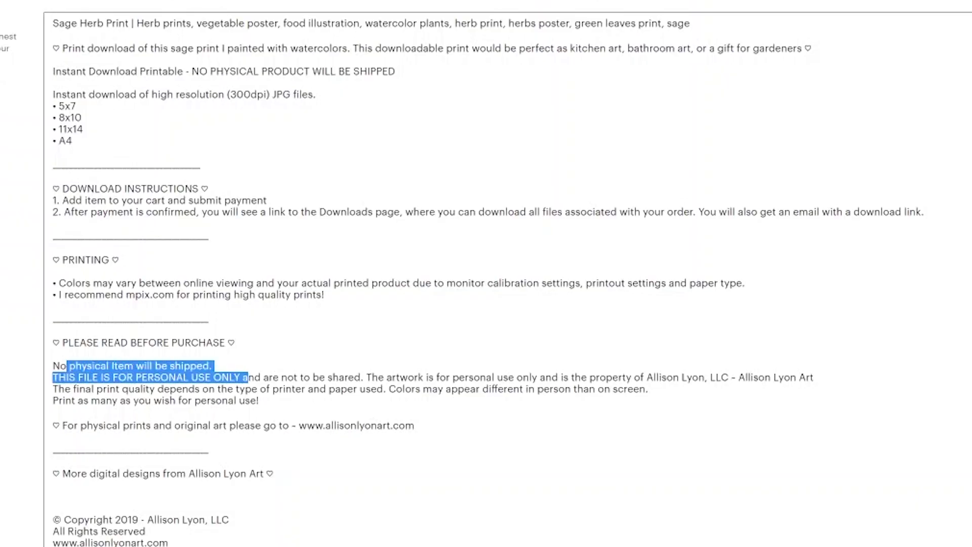
left_click_drag(96, 96, 76, 107)
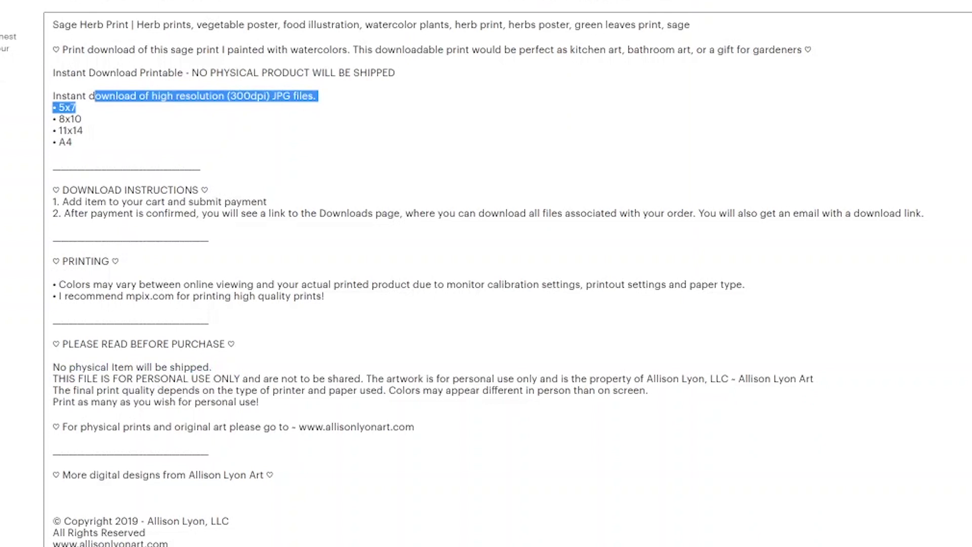
left_click_drag(73, 143, 52, 103)
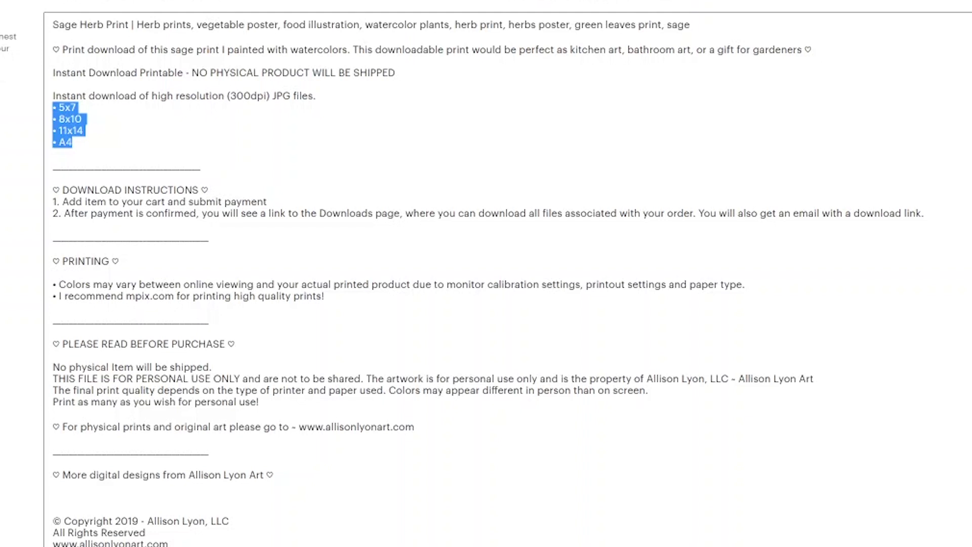
left_click_drag(130, 96, 302, 96)
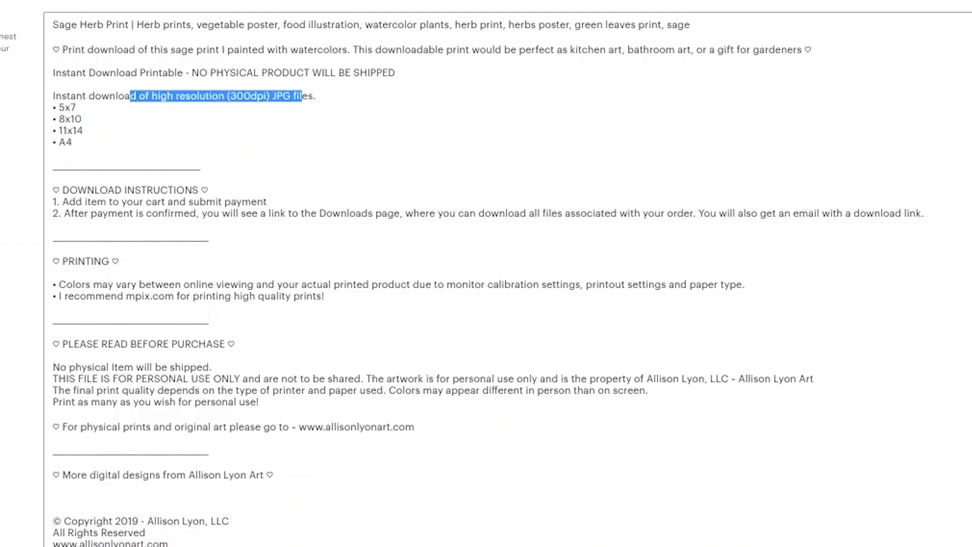
left_click(345, 72)
left_click_drag(53, 190, 333, 213)
left_click_drag(53, 261, 304, 296)
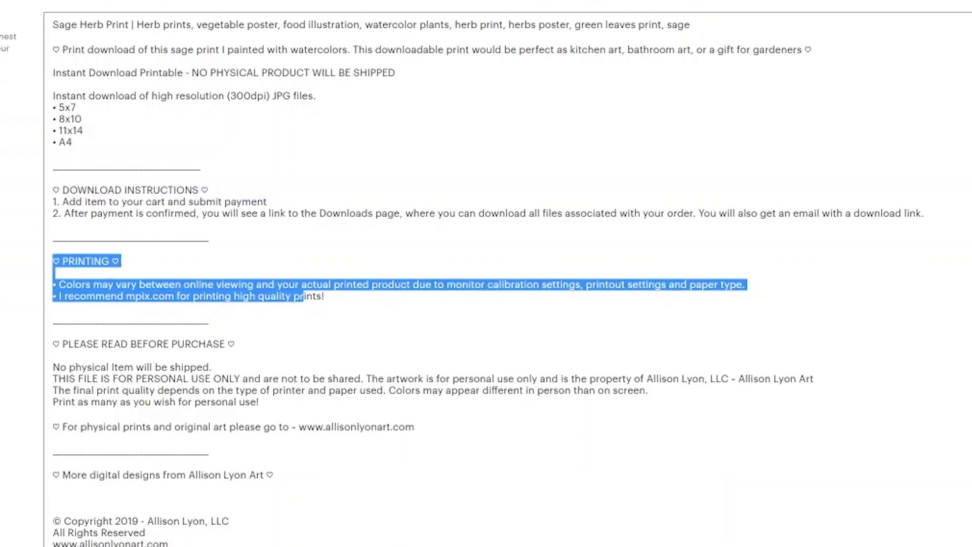
left_click(303, 296)
scroll(304, 296, "up", 4)
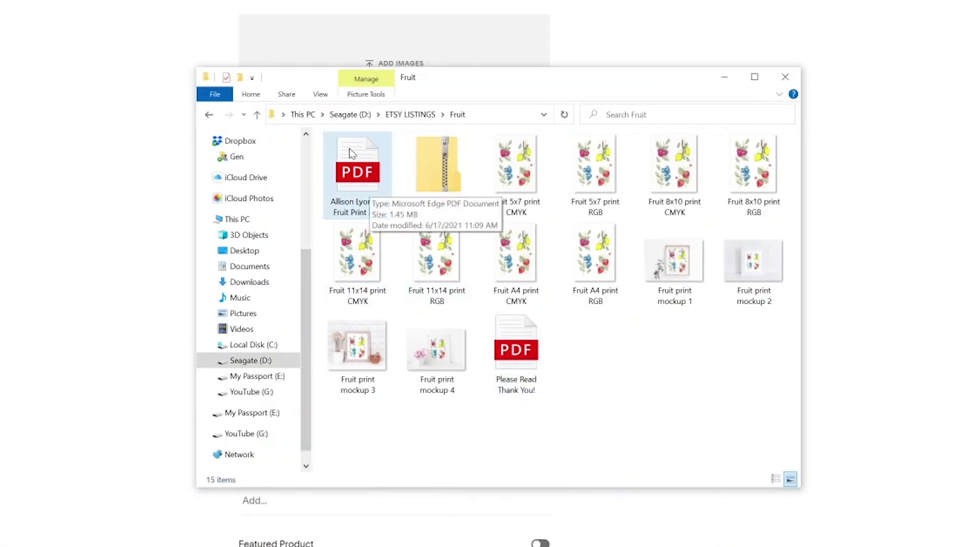
Clear the Fruit folder window from the product form and assign the product to the Downloadable Prints category
left_click(724, 77)
left_click(543, 291)
key("Tab")
key("Tab")
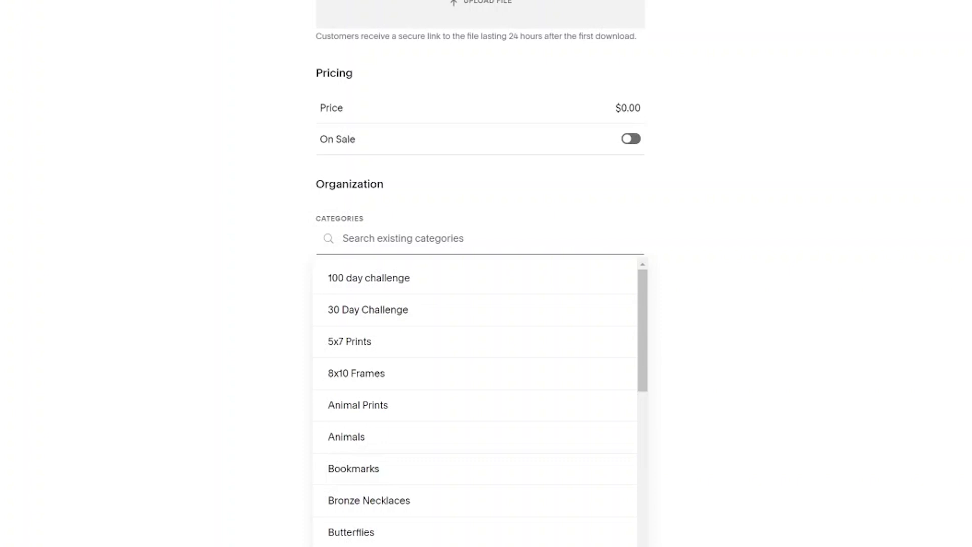
left_click(401, 545)
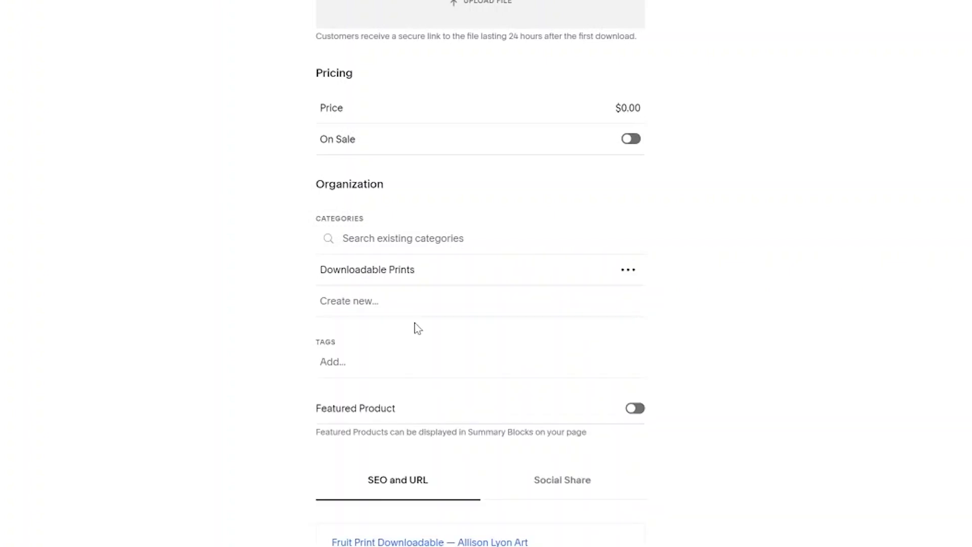
Place the Fruit folder beside the product form and add the fruit print zip as the product's download file
key("alt+Tab")
left_click_drag(586, 29, 938, 188)
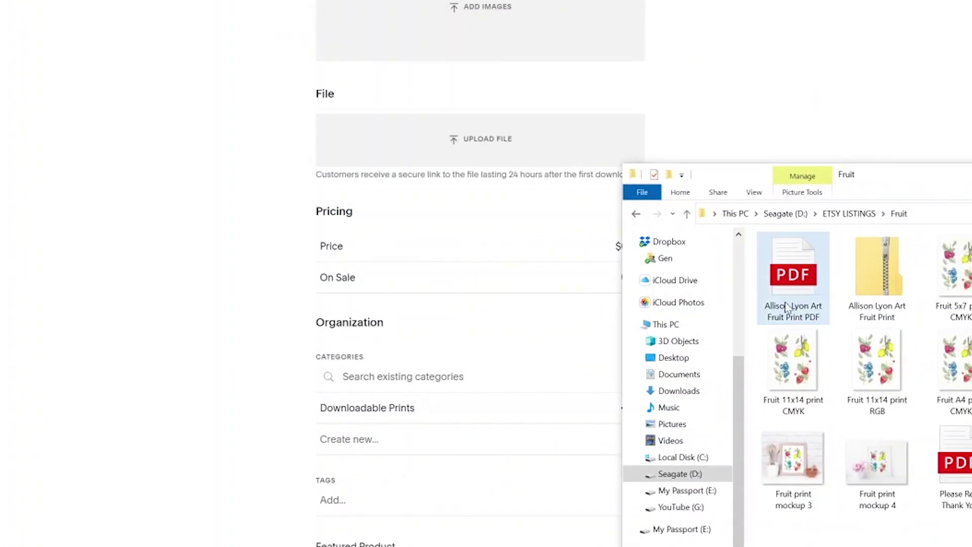
left_click_drag(877, 281, 512, 144)
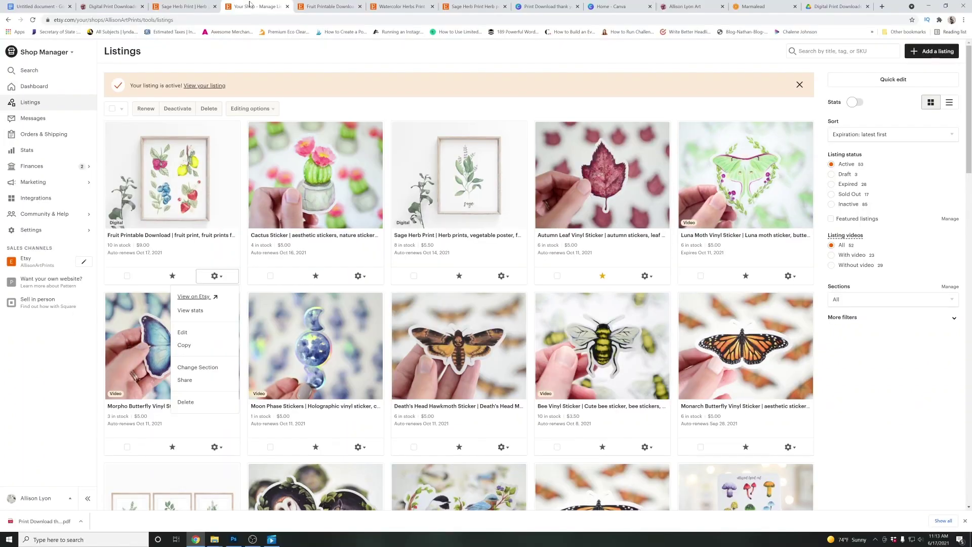
Copy the full description from the Fruit Printable Download listing on Etsy into the description of the Squarespace product Fruit Print Downloadable
left_click(192, 298)
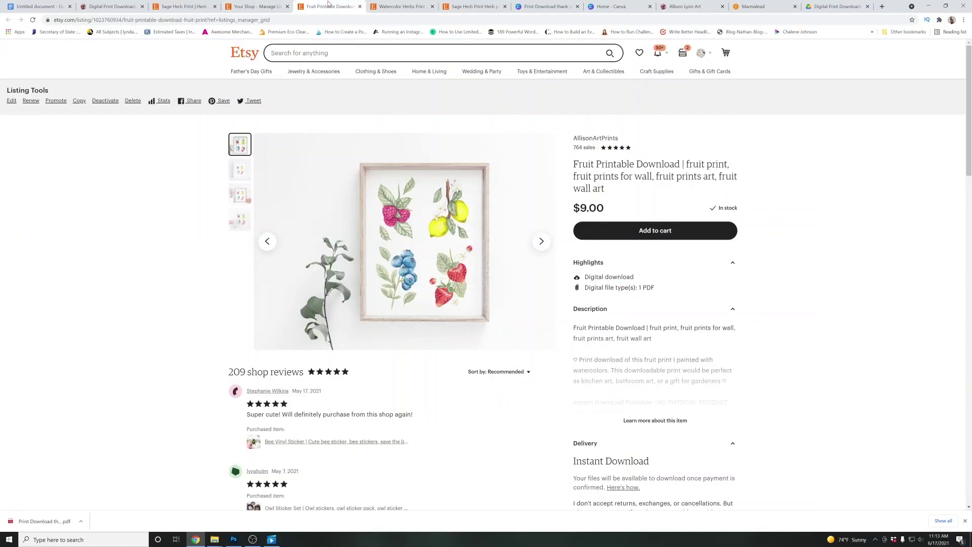
left_click(668, 423)
left_click_drag(574, 328, 801, 347)
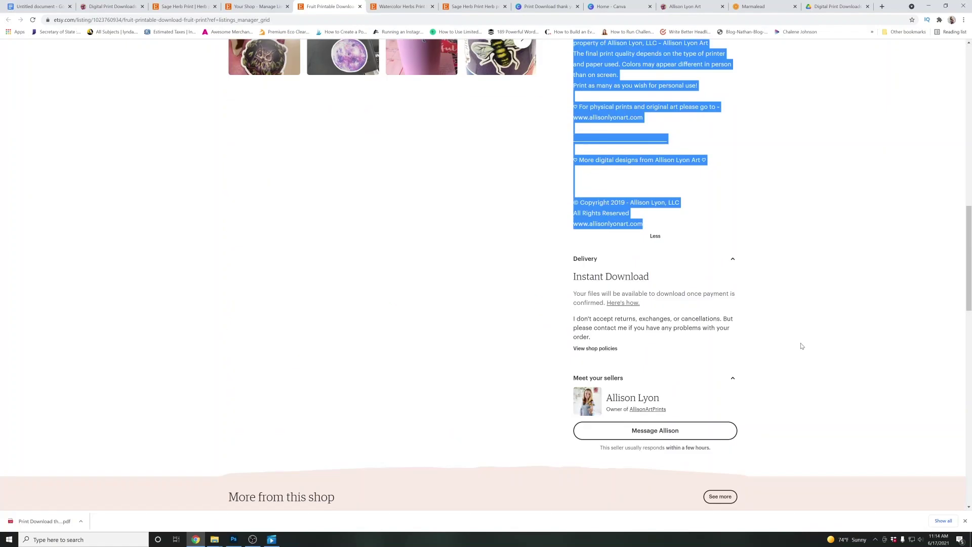
left_click(184, 7)
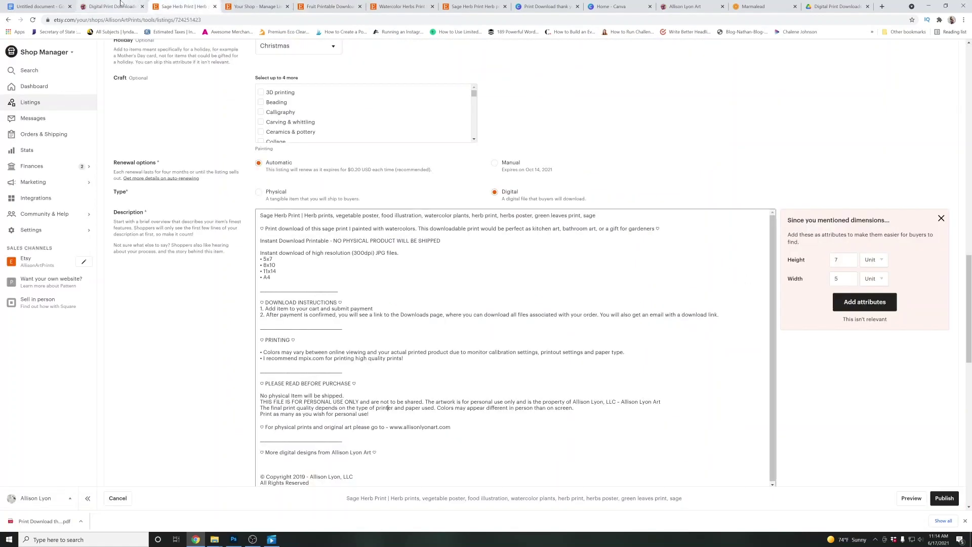
left_click(120, 4)
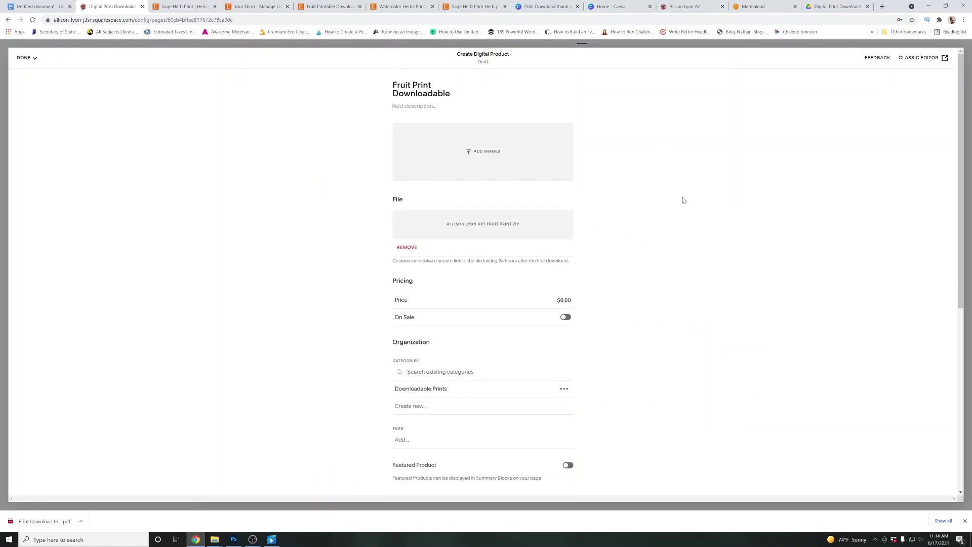
key("ctrl+v")
left_click(184, 6)
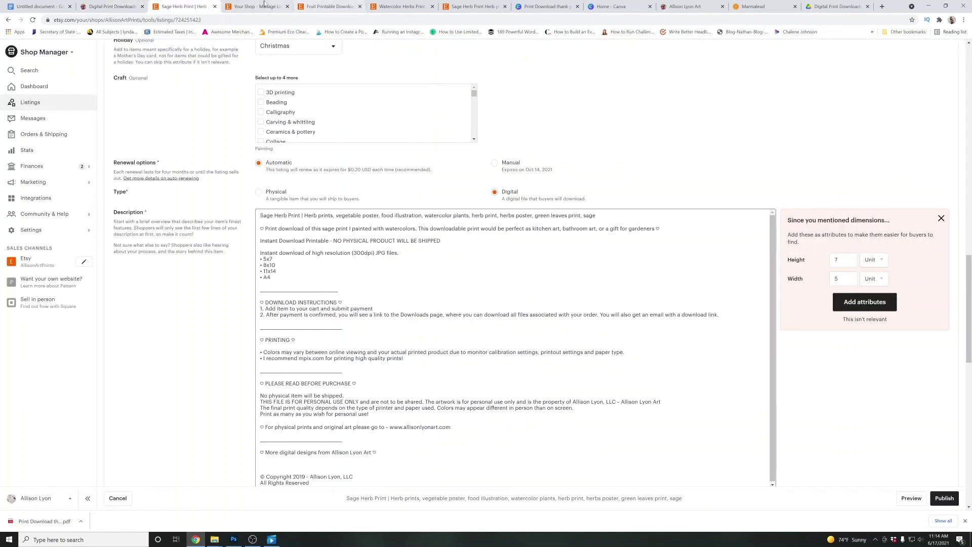
left_click(264, 5)
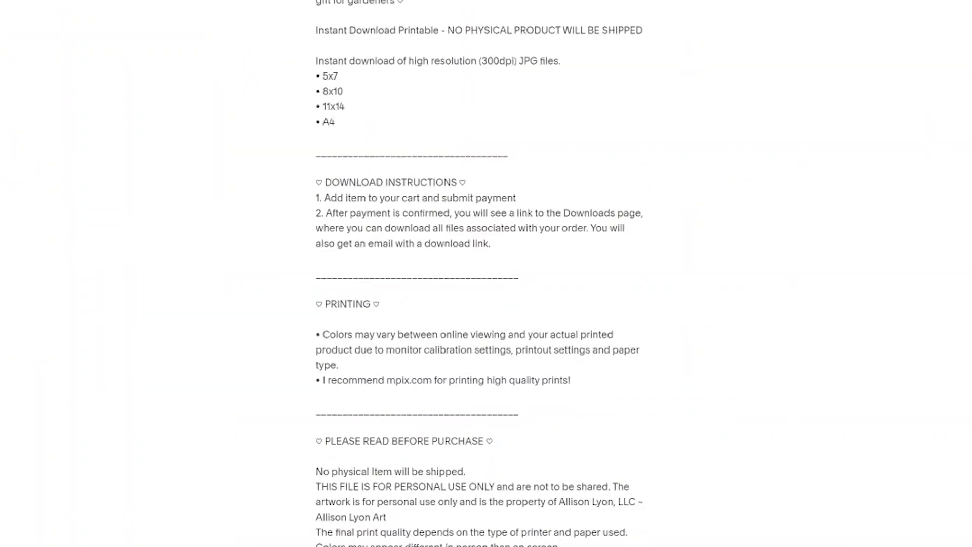
Add the framed fruit print mockup images from the Fruit folder to the product's images
scroll(480, 274, "down", 8)
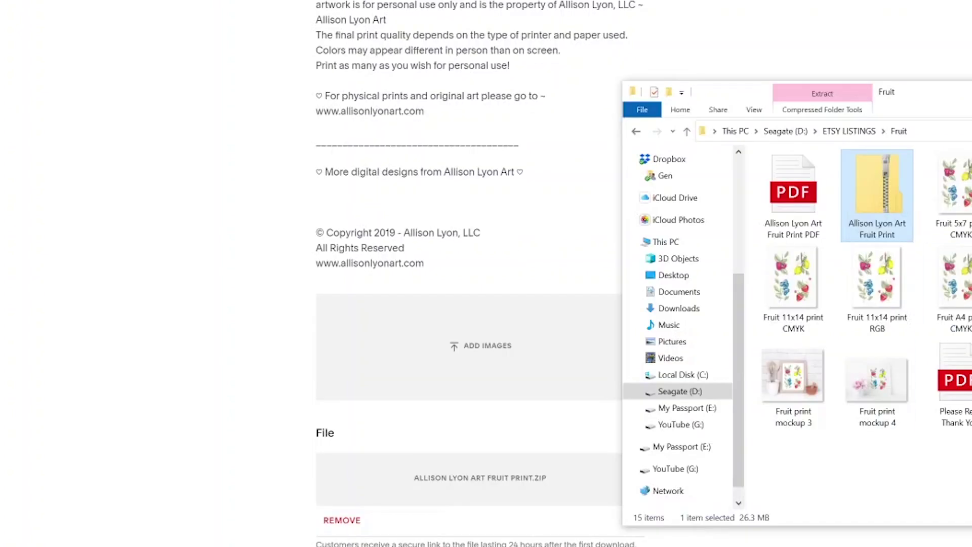
left_click(875, 379, "ctrl")
left_click(793, 379, "ctrl")
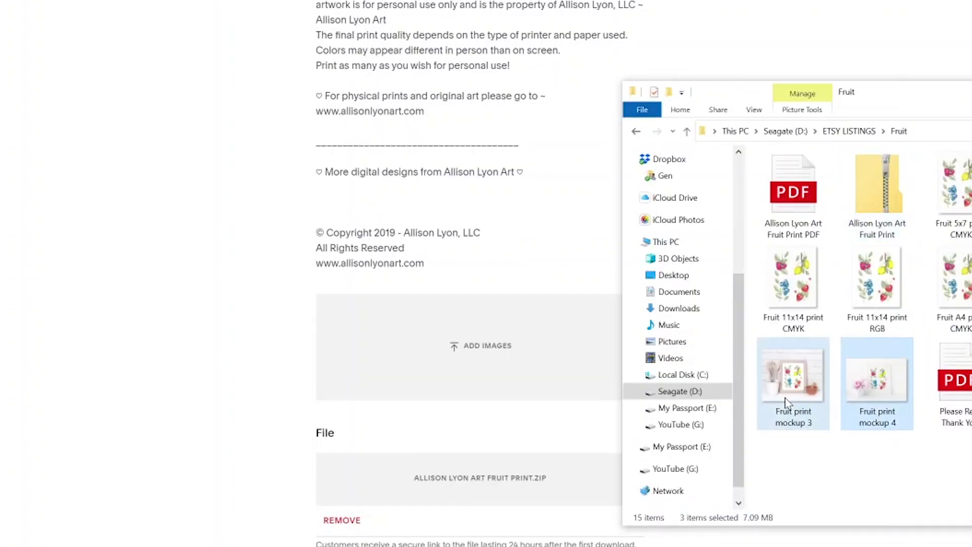
left_click_drag(793, 379, 486, 324)
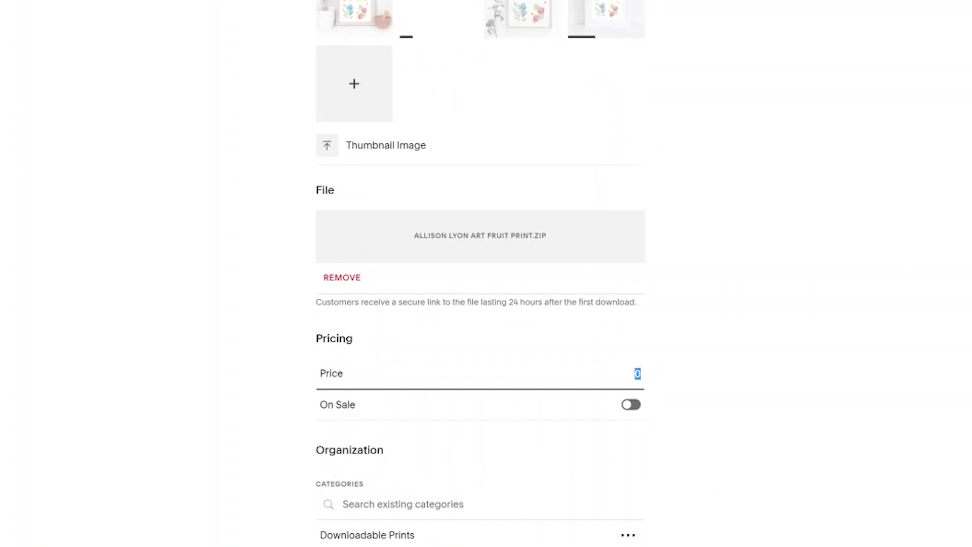
Set the product's price to $9.00, then save and publish the fruit print product
type("3")
left_click(868, 365)
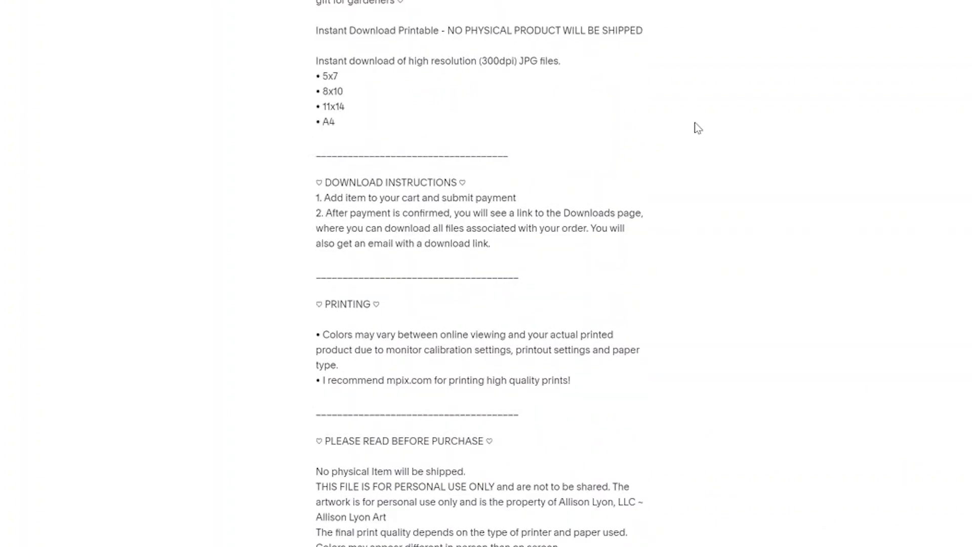
scroll(698, 128, "down", 4)
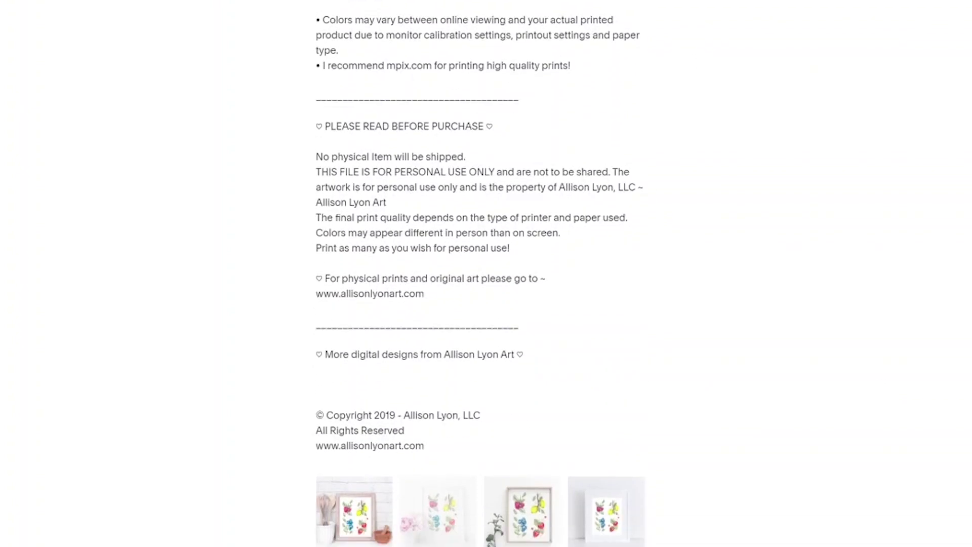
left_click(35, 59)
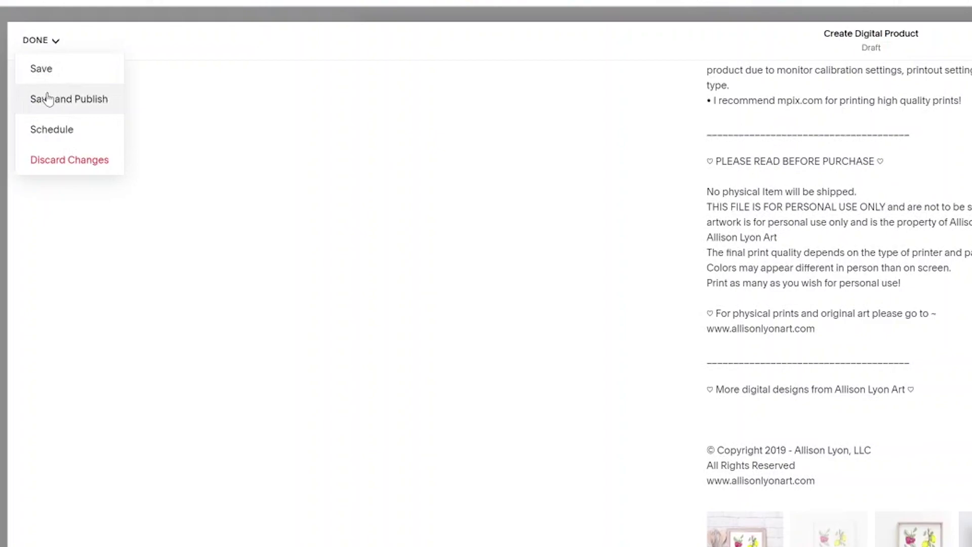
left_click(28, 91)
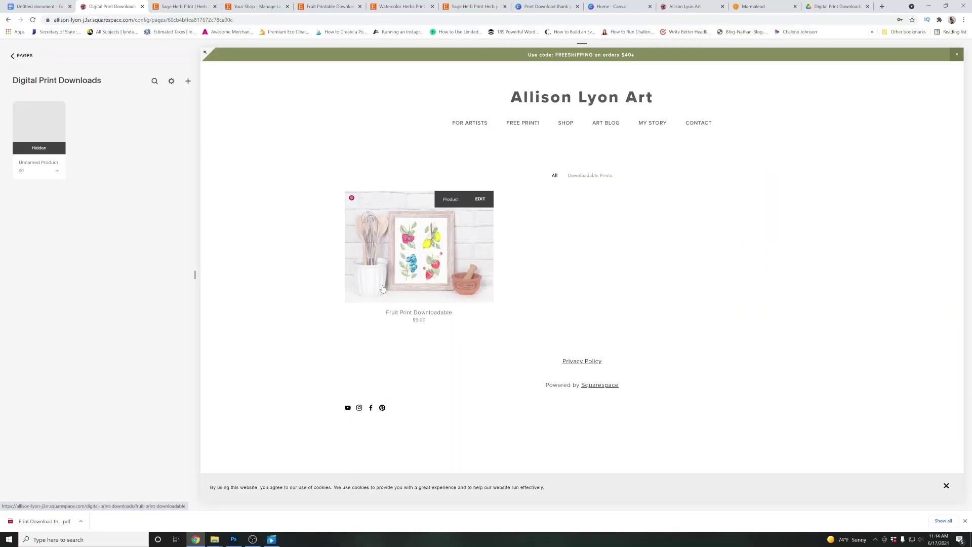